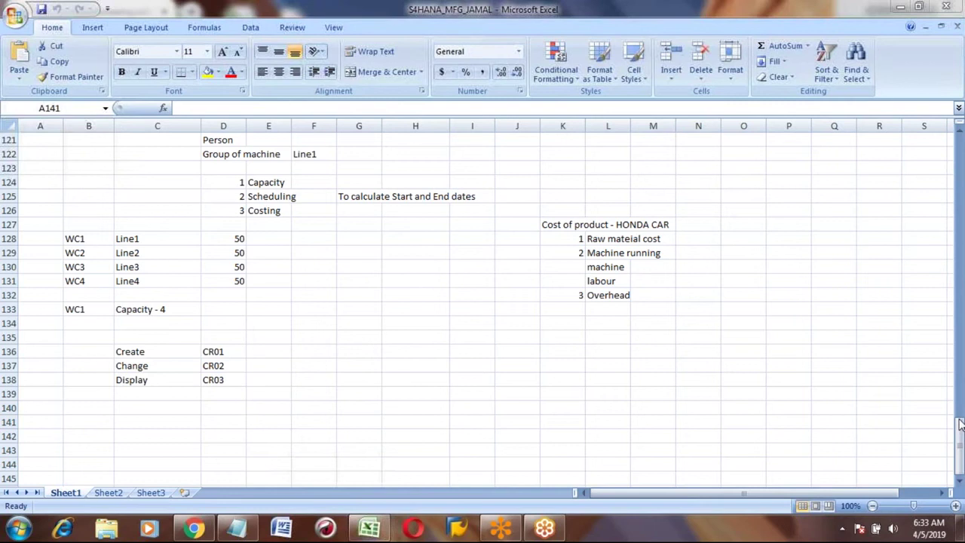
Switch to Remote Desktop Connection and connect to the saved remote computer.
key("super")
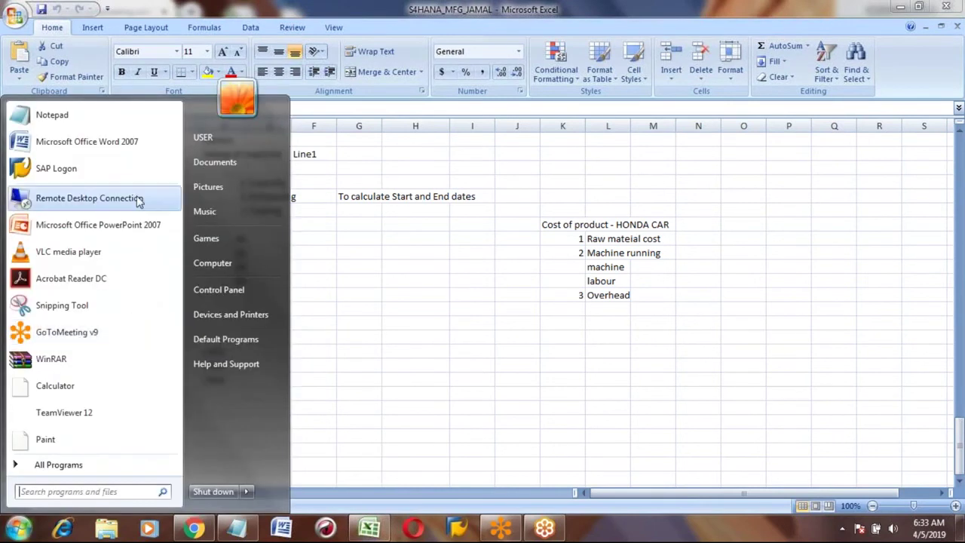
left_click(45, 199)
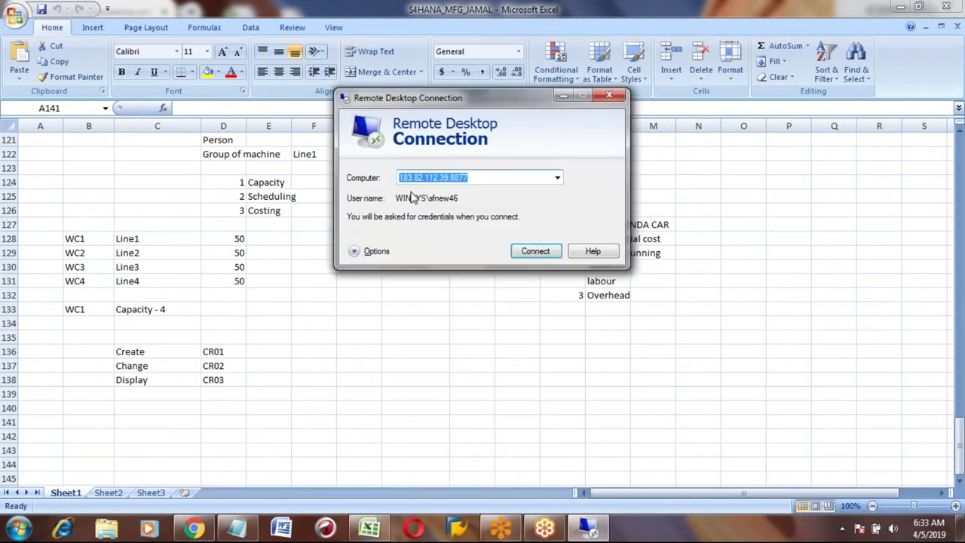
left_click(534, 253)
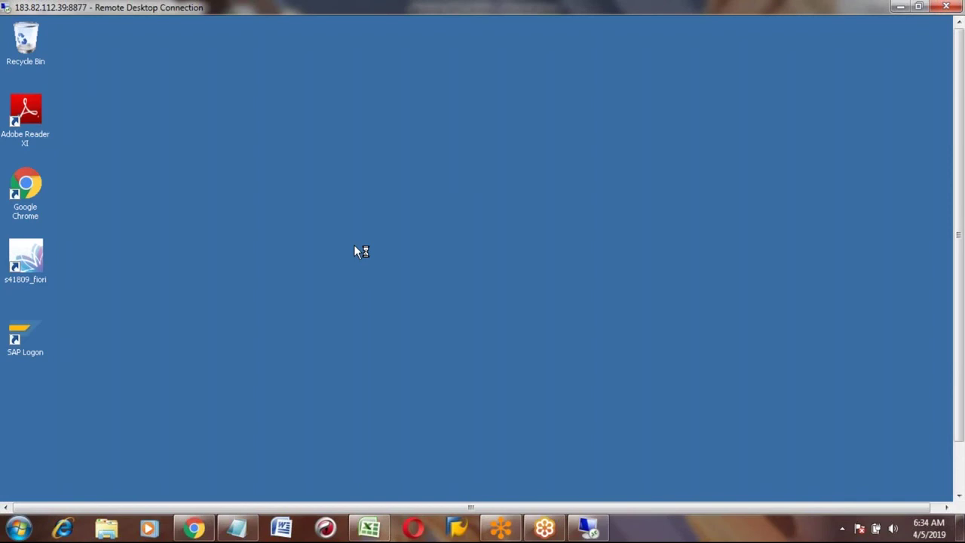
Launch SAP Logon on the remote desktop and open the S4_1809 system connection.
left_click(19, 332)
double_click(19, 331)
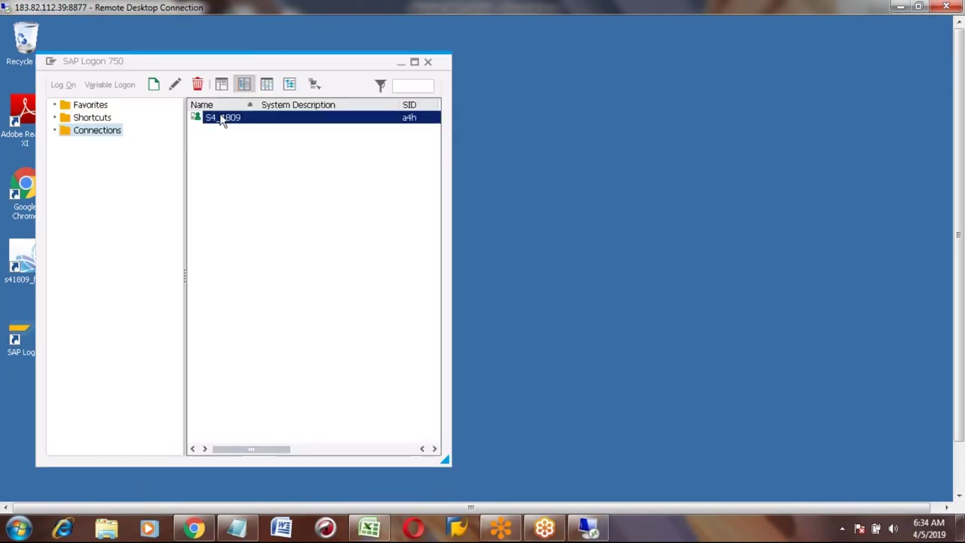
key("Return")
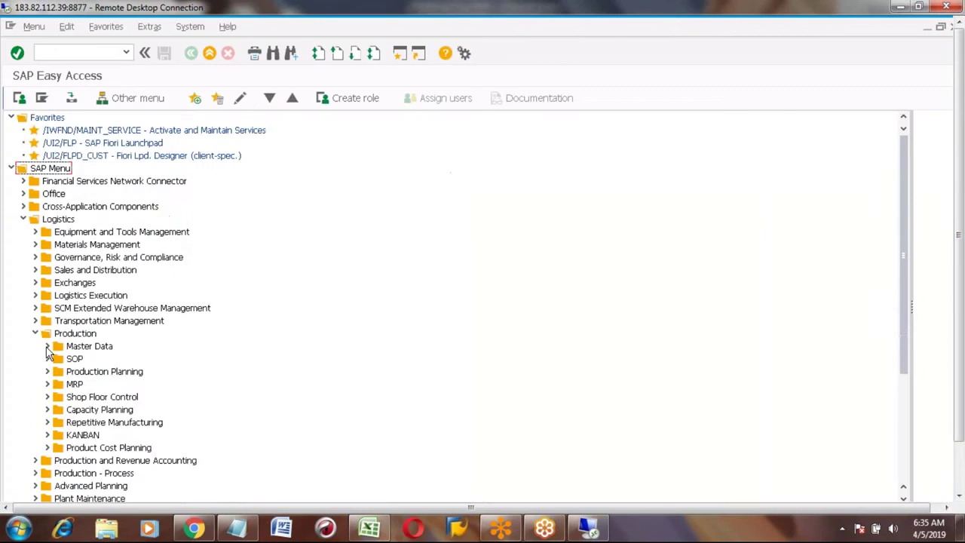
Start the CR01 transaction for creating a work center from the production master data.
left_click(48, 346)
left_click(63, 372)
left_click(59, 372)
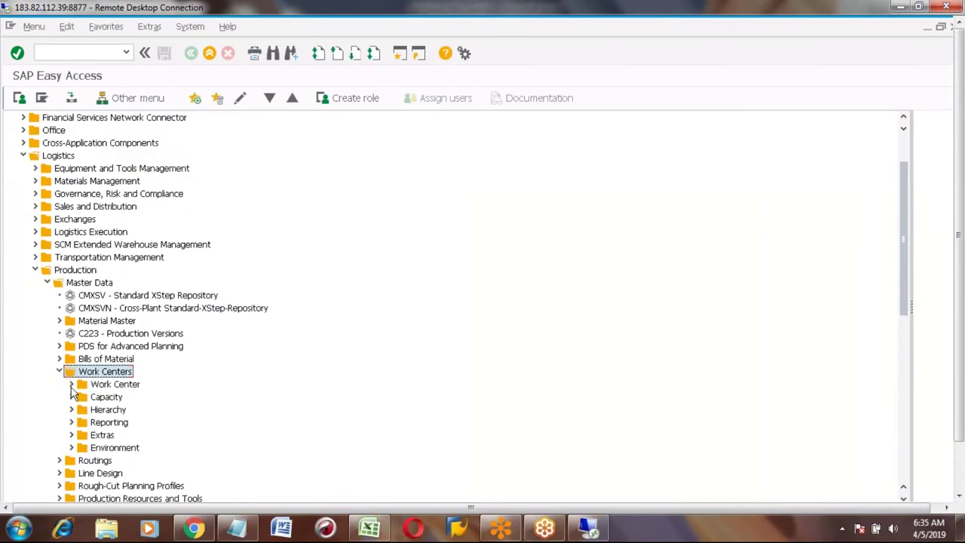
left_click(72, 385)
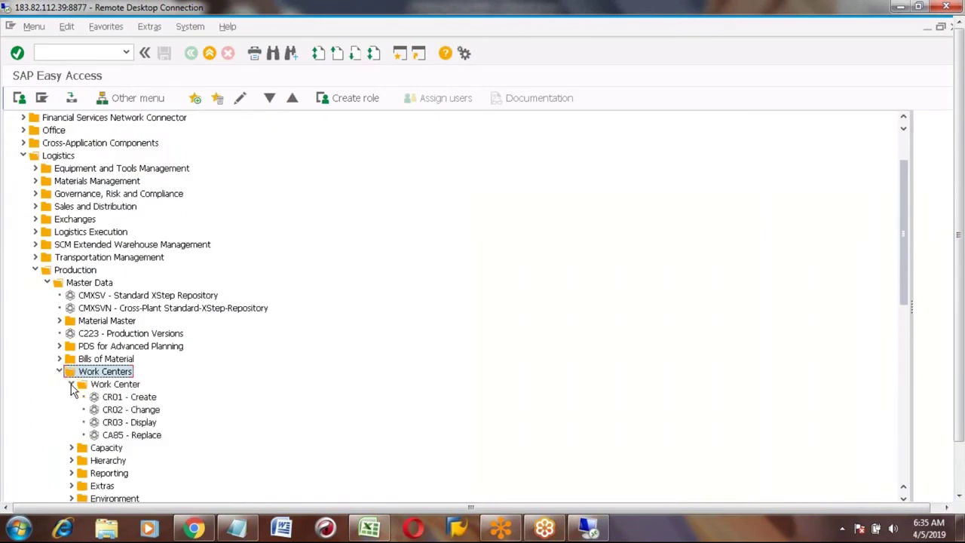
left_click(133, 399)
double_click(133, 400)
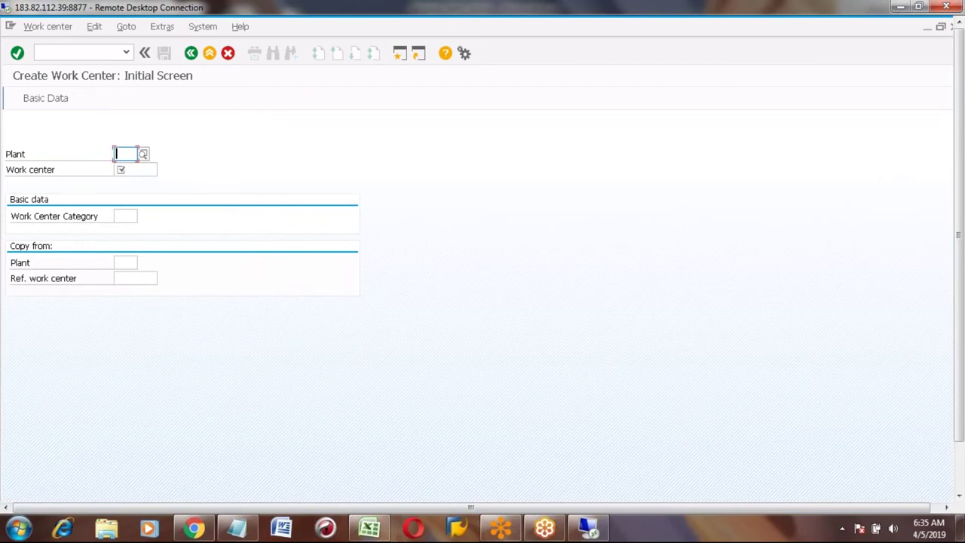
Enter plant 3001 and work center wc001 for the new work center.
type("3")
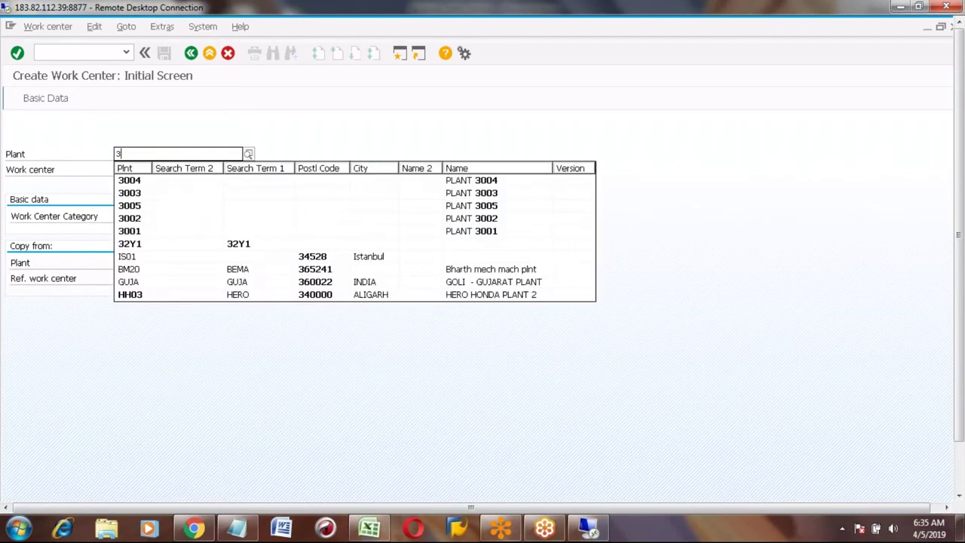
type("001")
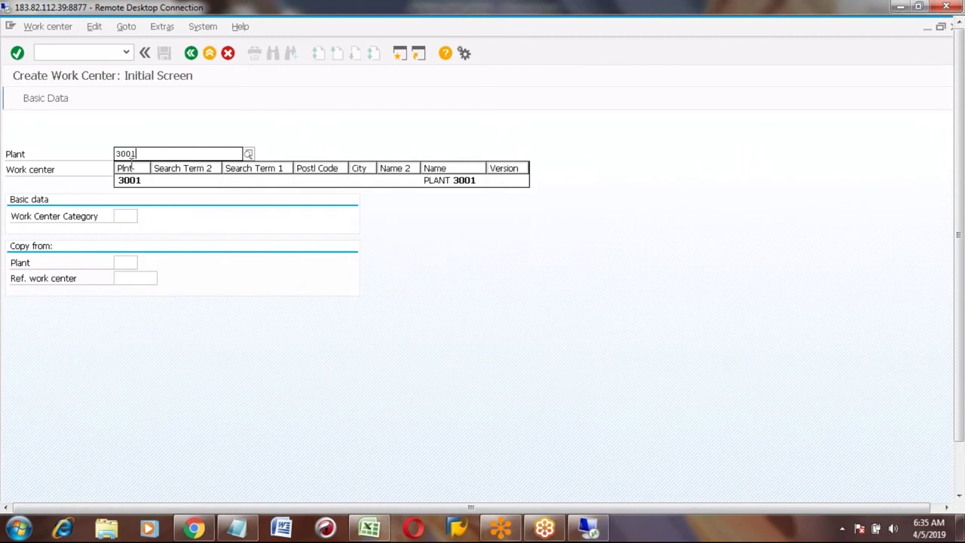
left_click(128, 181)
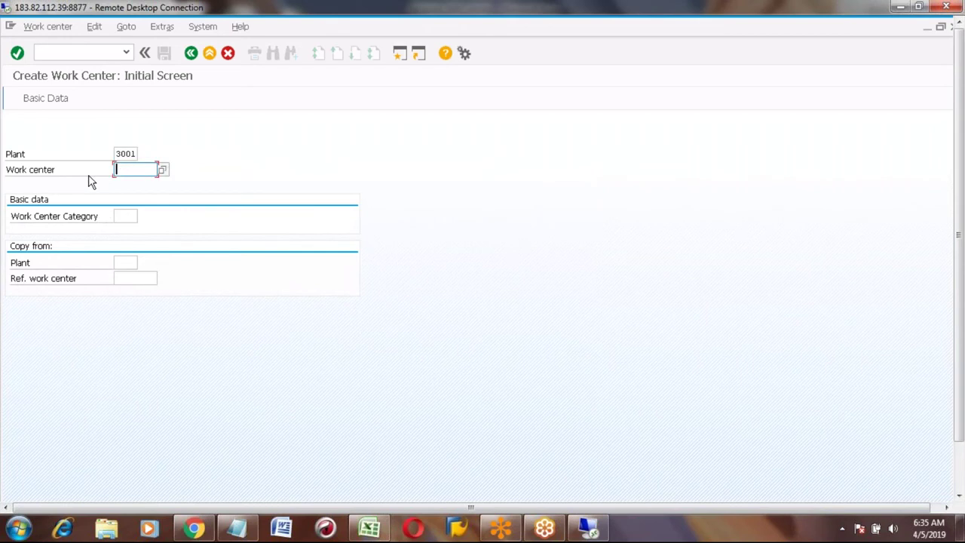
type("wc001")
Choose work center category 0001 (Machine) and proceed to the basic data.
left_click(117, 216)
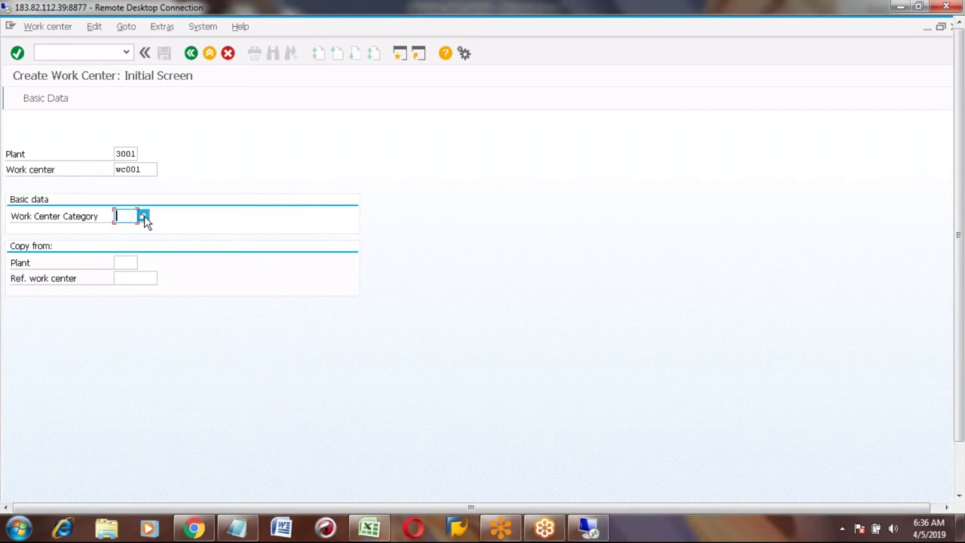
left_click(143, 217)
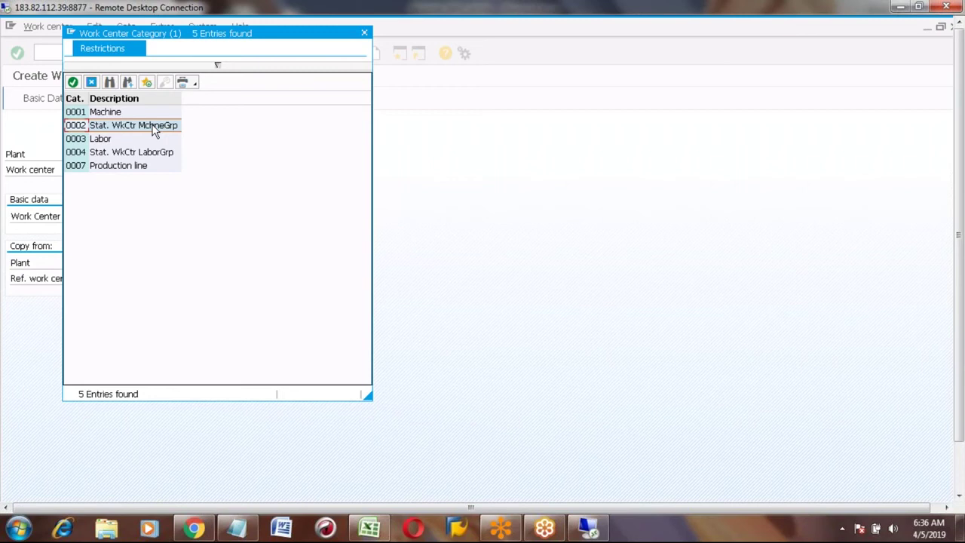
left_click(76, 114)
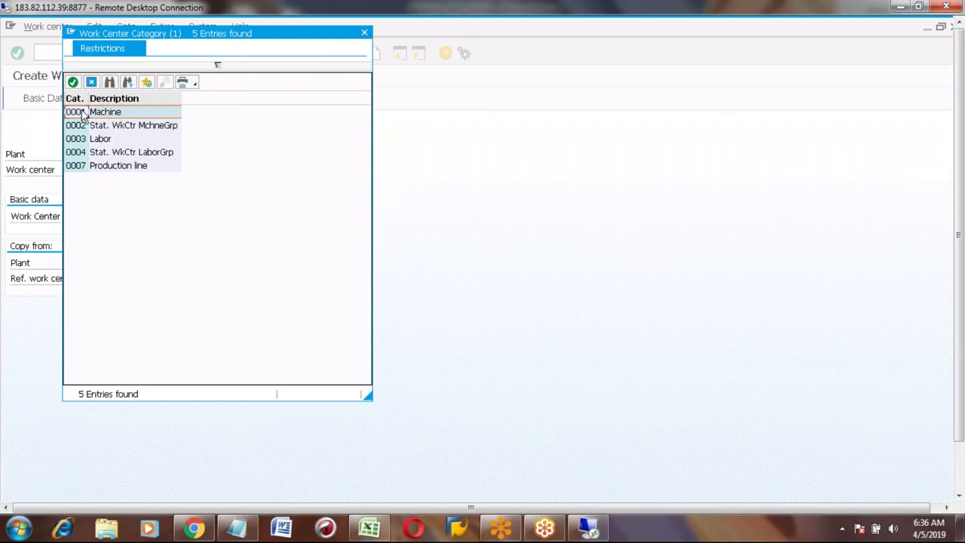
double_click(83, 114)
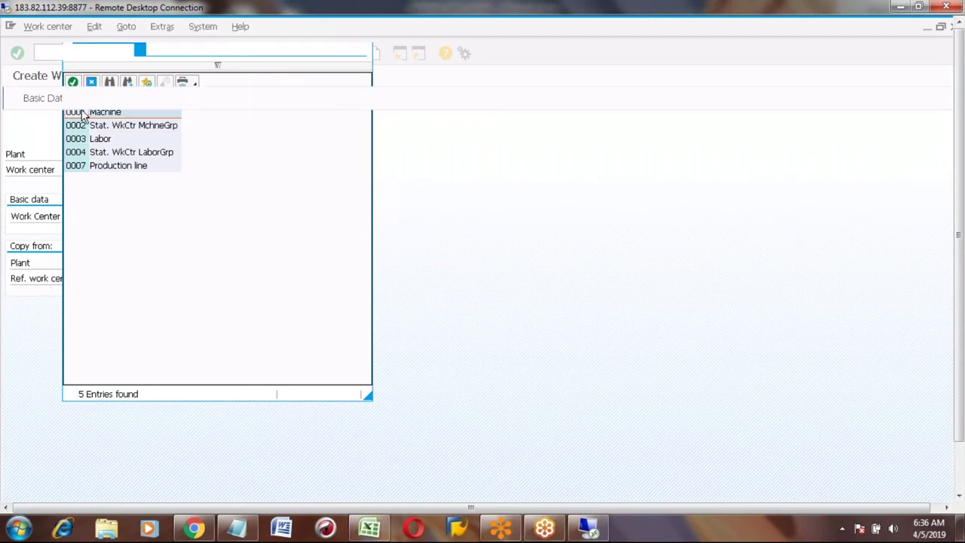
key("Return")
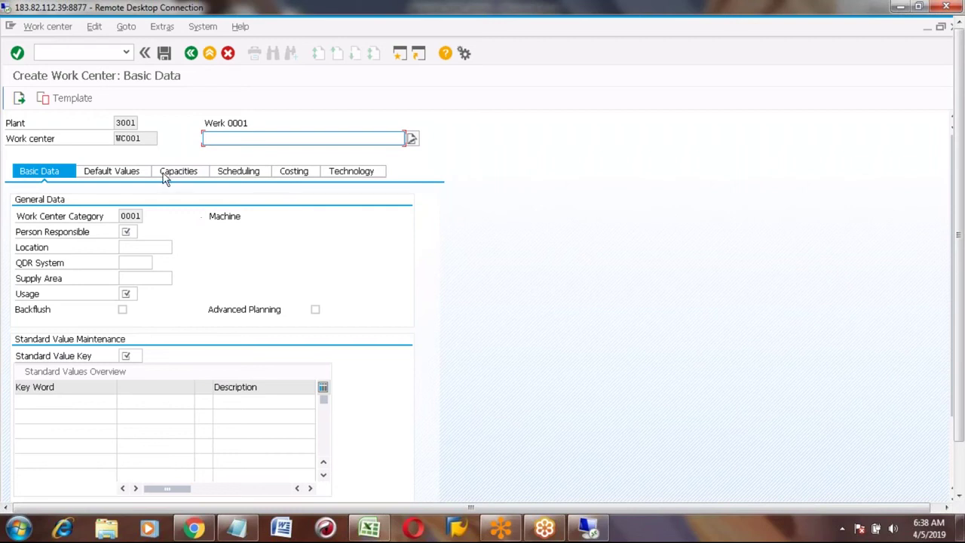
Enter "Assembling Car" as the description of the work center.
left_click(223, 140)
type("Assembling")
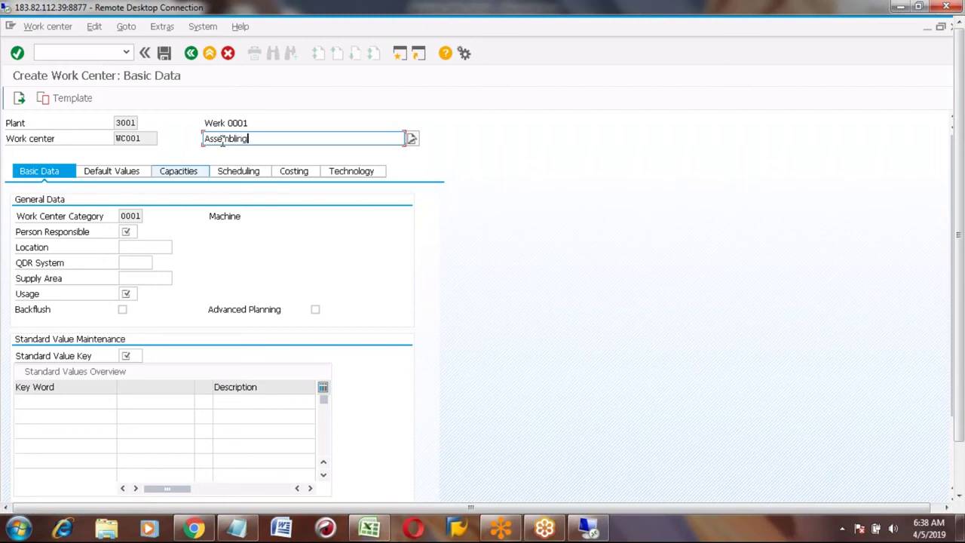
type(" Machine")
key("BackSpace")
key("BackSpace")
key("BackSpace")
key("BackSpace")
key("BackSpace")
key("BackSpace")
key("BackSpace")
type("Car")
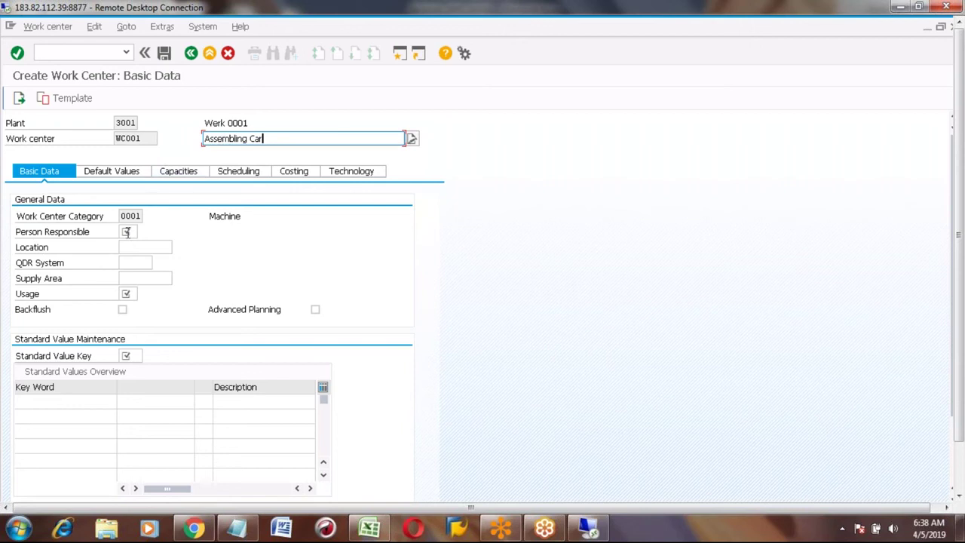
Set the person responsible for the work center to 001.
key("Tab")
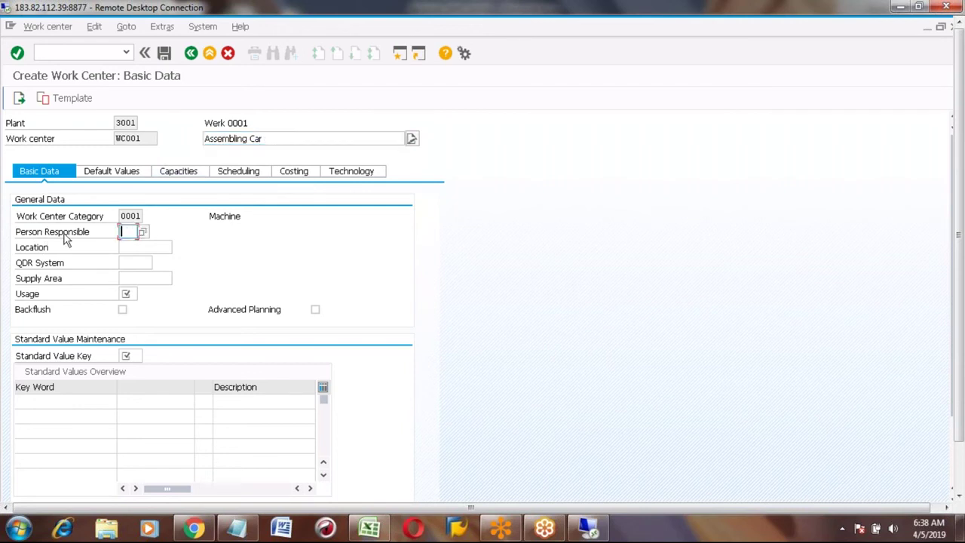
left_click(144, 235)
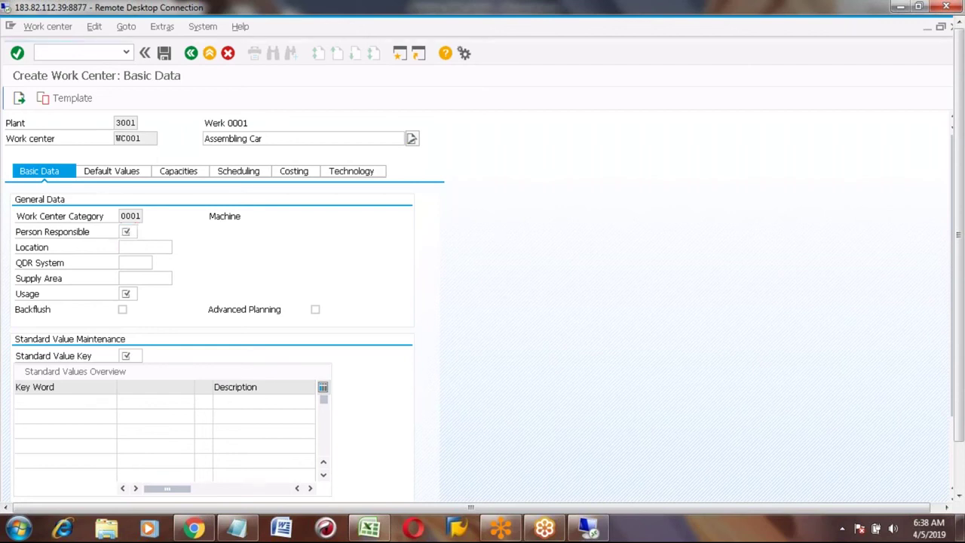
left_click(128, 232)
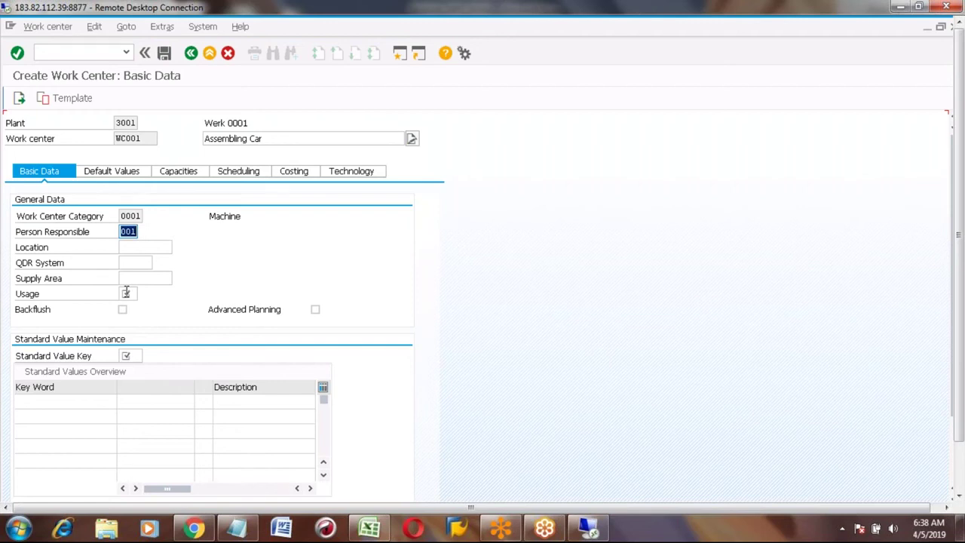
Look through the task list usage keys and set the work center's usage to 009 (All task list types).
left_click(126, 294)
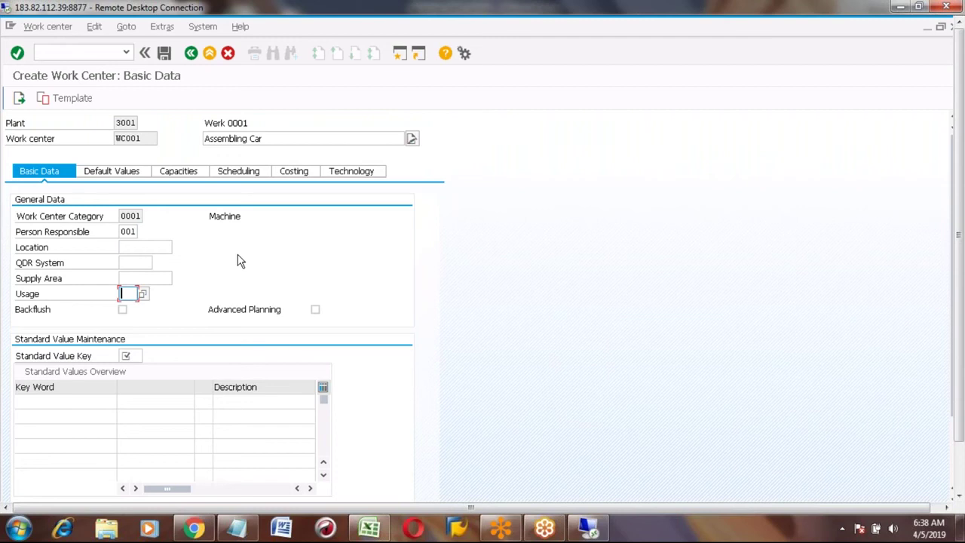
left_click(143, 294)
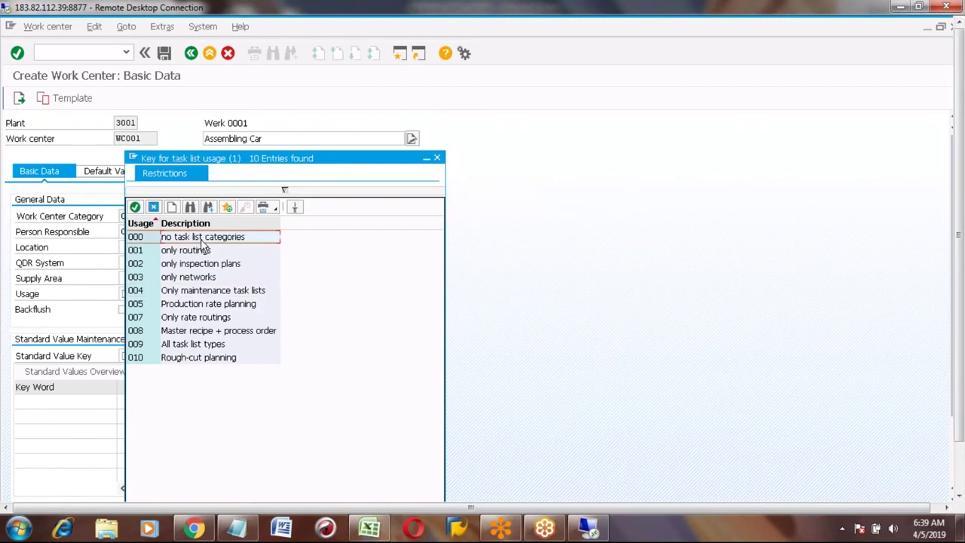
left_click(194, 320)
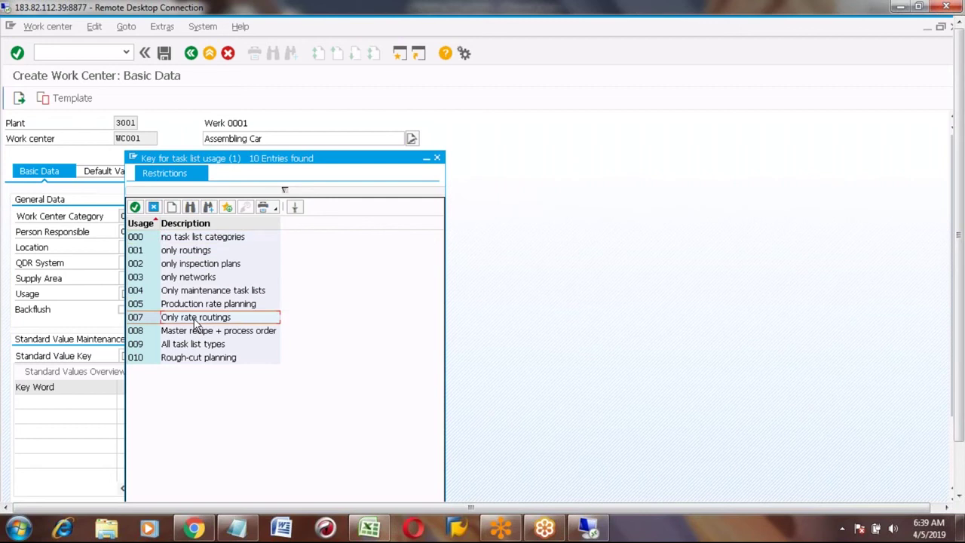
key("Down")
key("Down")
key("Up")
key("Up")
key("Up")
key("Up")
key("Up")
key("Up")
key("Up")
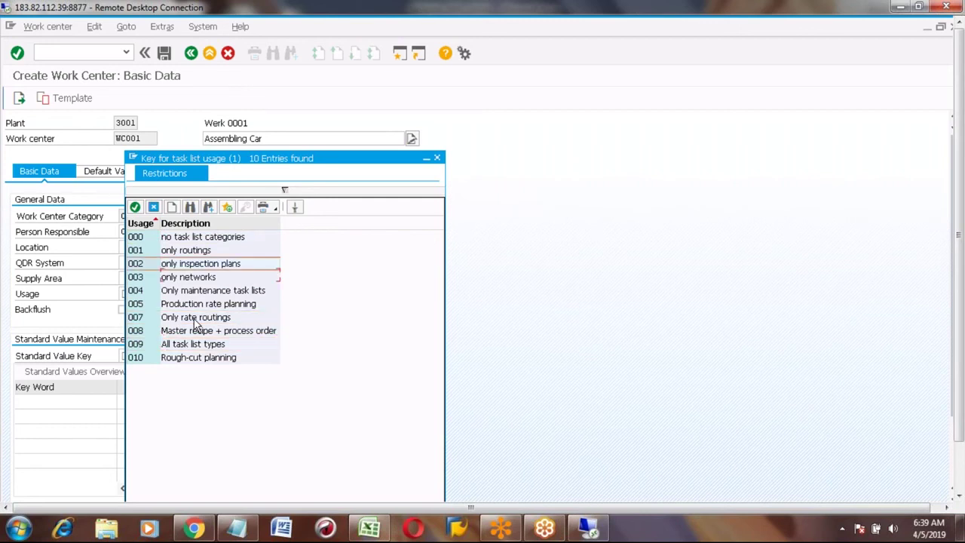
key("Up")
key("Up")
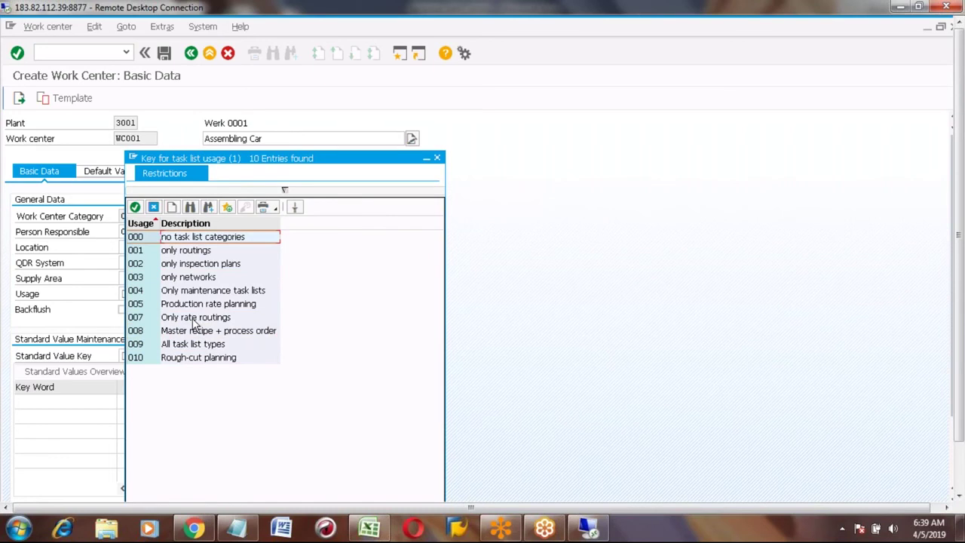
left_click(137, 345)
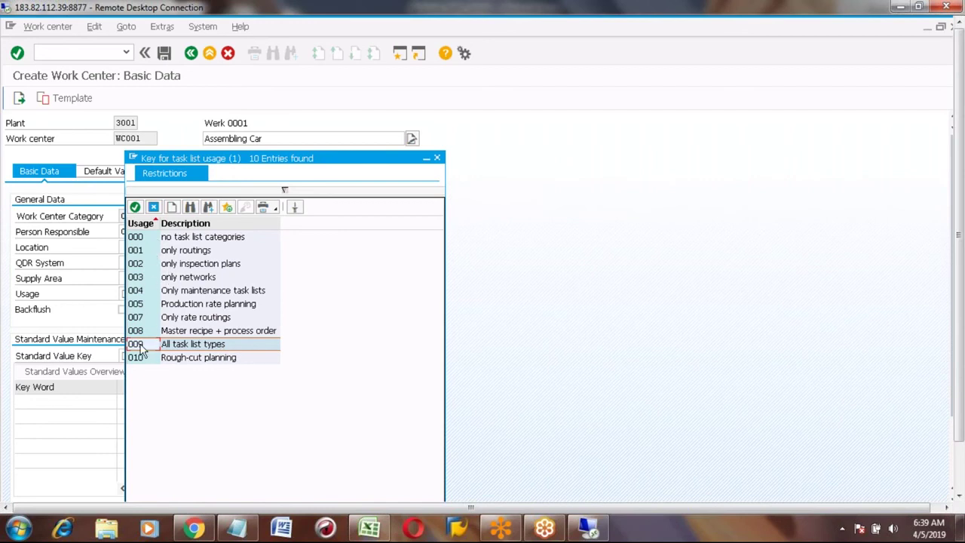
double_click(188, 348)
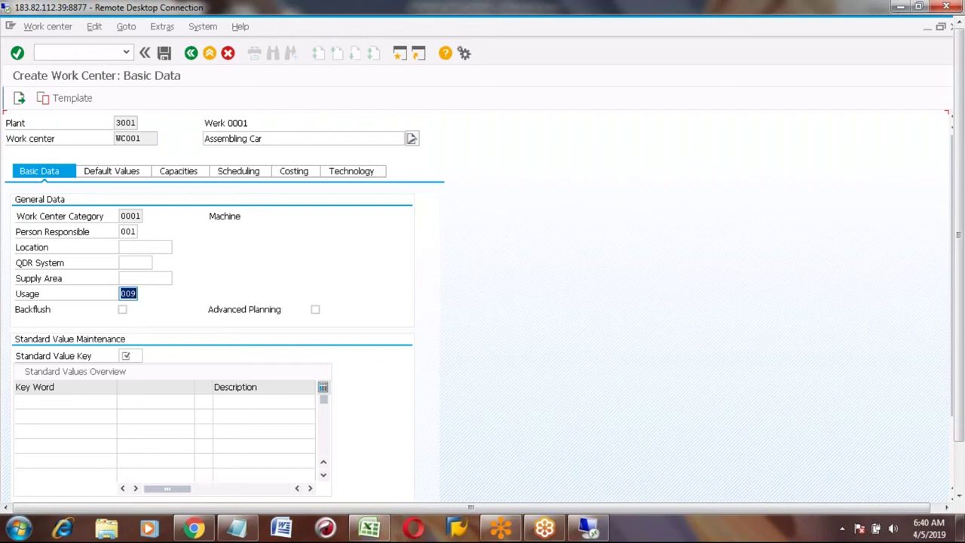
Set the standard value key to SAP1 (Normal production) and load its standard values.
left_click(129, 356)
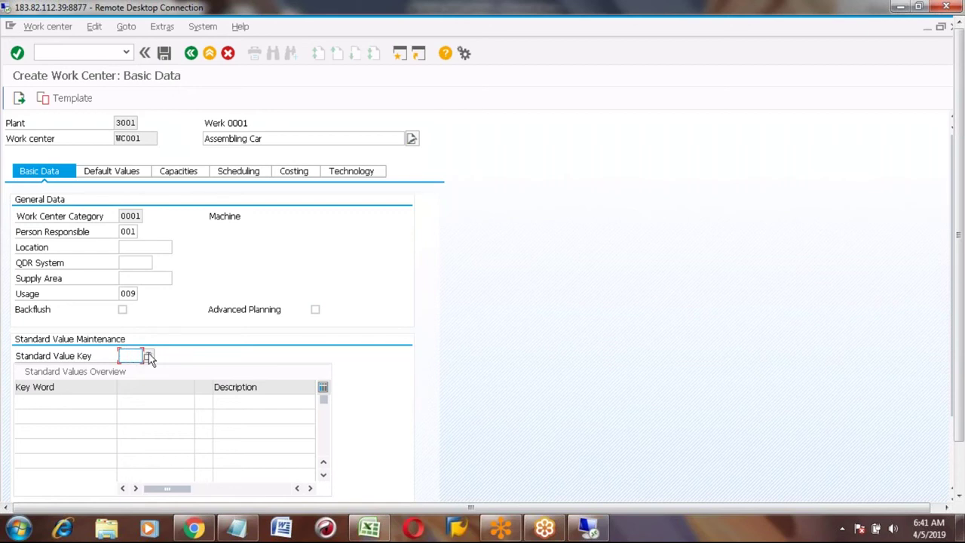
left_click(149, 356)
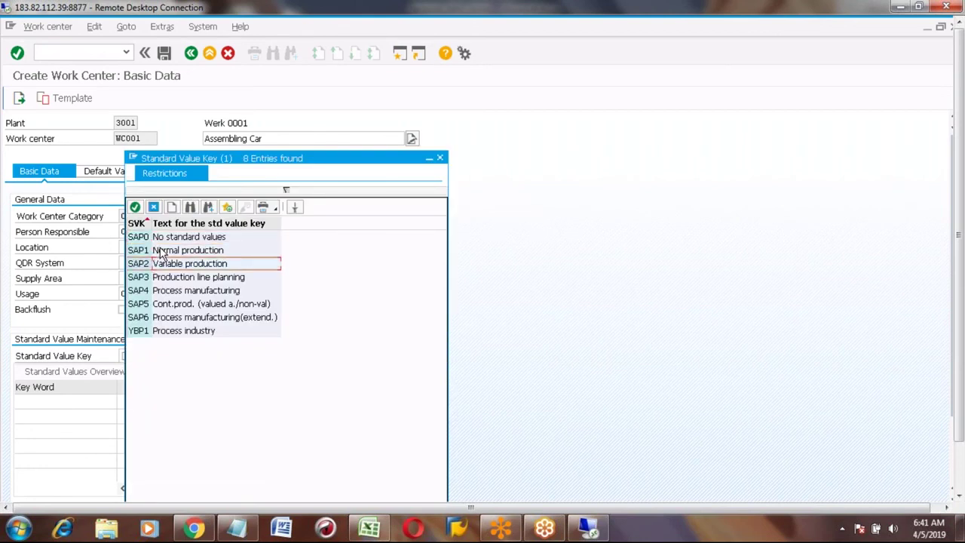
key("Down")
key("Down")
key("Down")
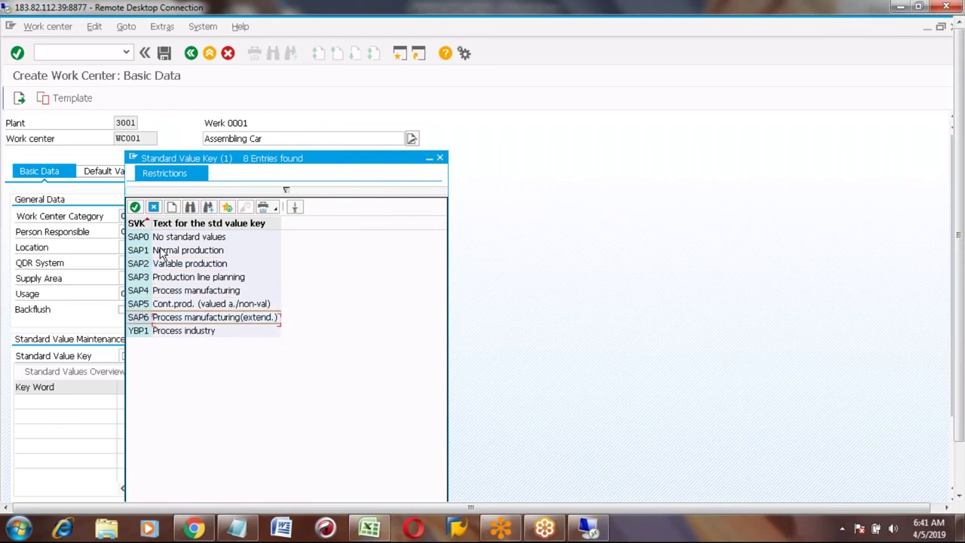
left_click(160, 254)
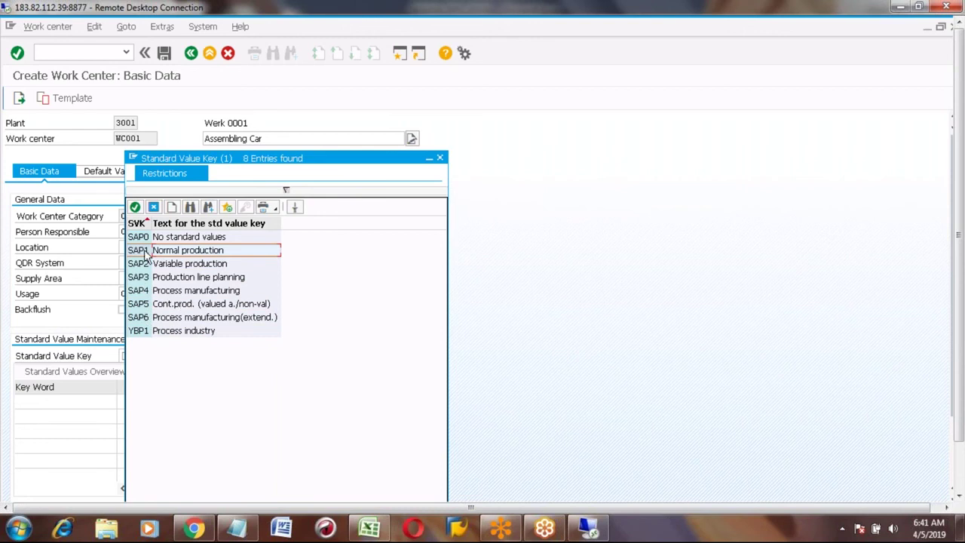
left_click(146, 253)
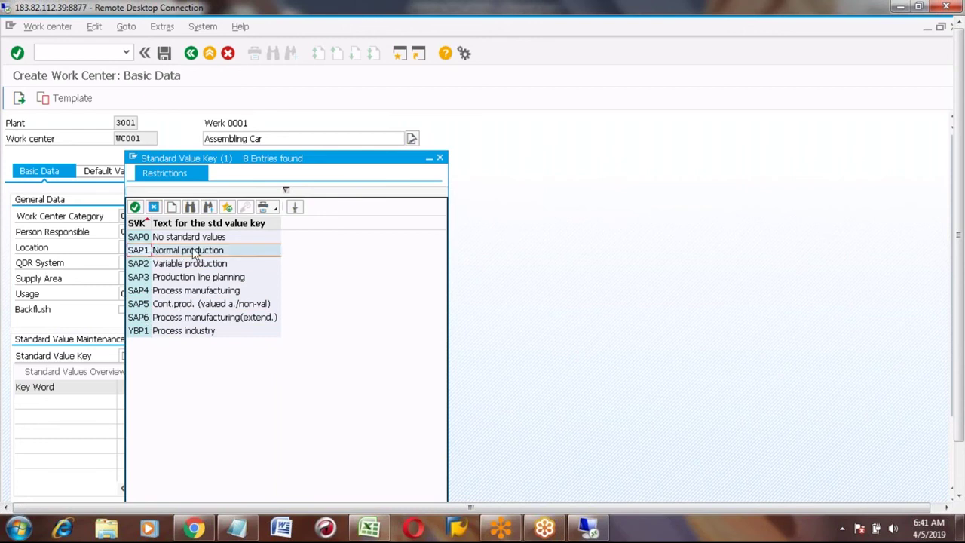
left_click(194, 255)
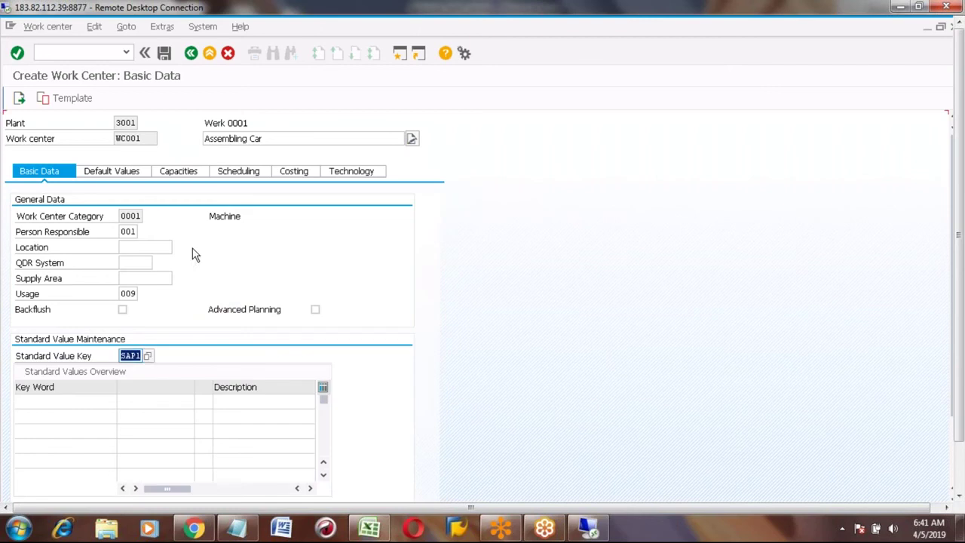
double_click(132, 356)
key("Return")
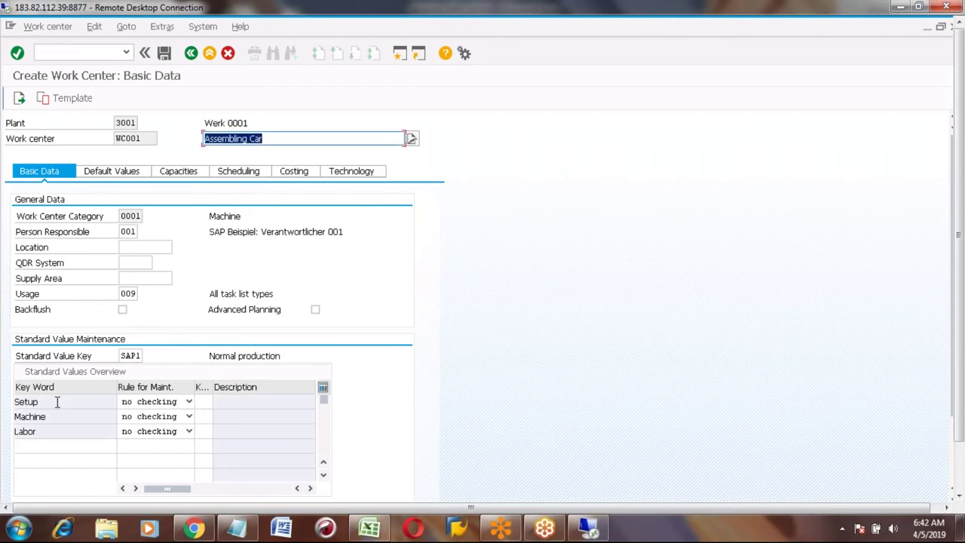
Examine the Setup, Machine and Labor key words in the standard values overview.
left_click(49, 417)
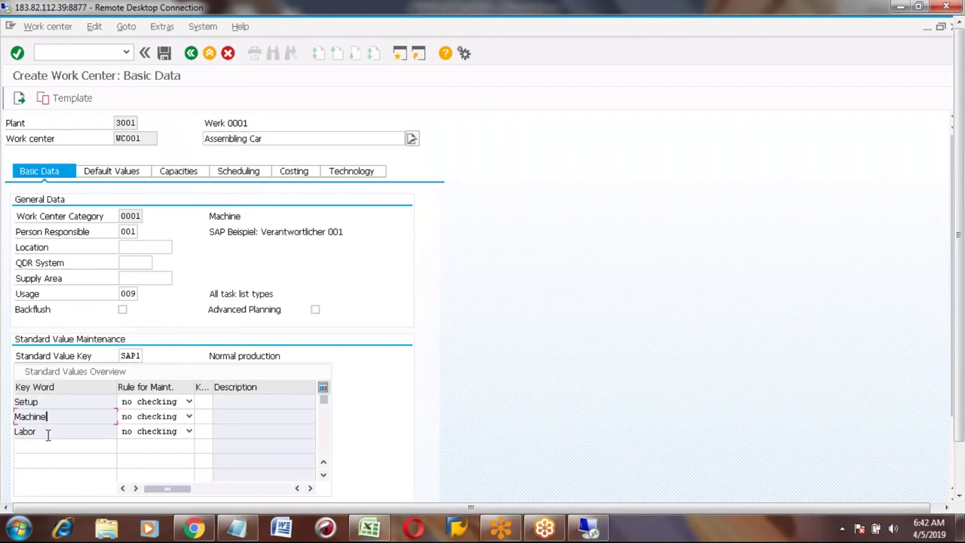
left_click(42, 402)
left_click(54, 417)
left_click(43, 434)
left_click(53, 401)
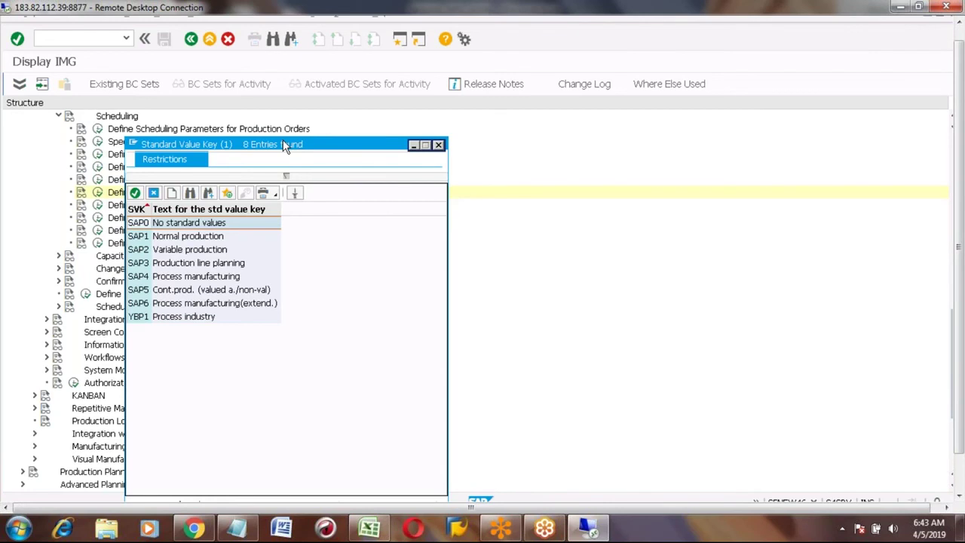
Open the SAP Reference IMG in a new session and expand Production down to Basic Data.
left_click_drag(283, 143, 531, 146)
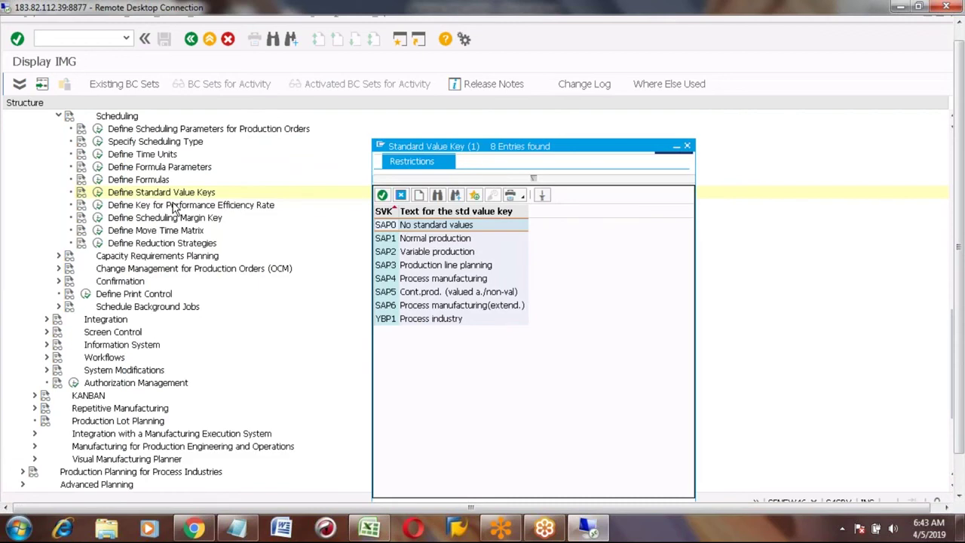
left_click(401, 39)
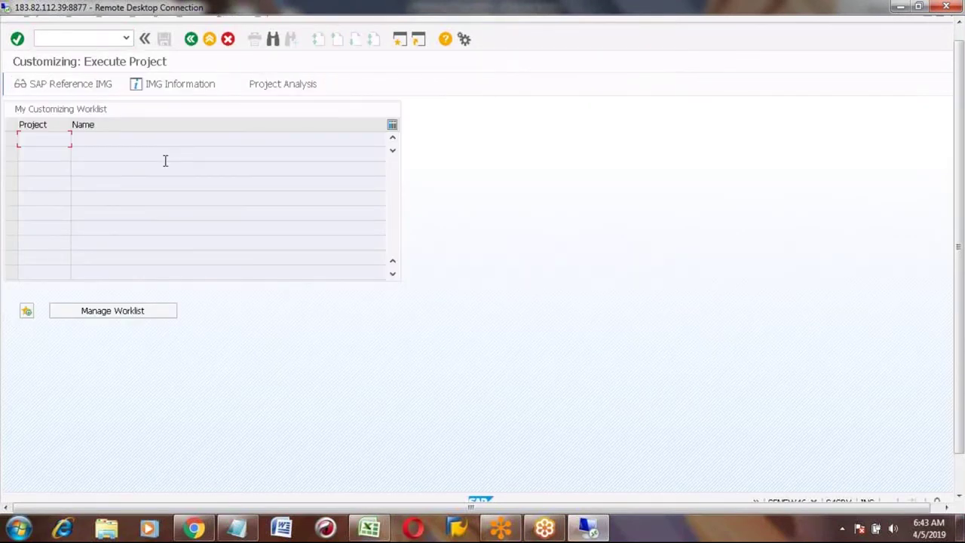
left_click(67, 86)
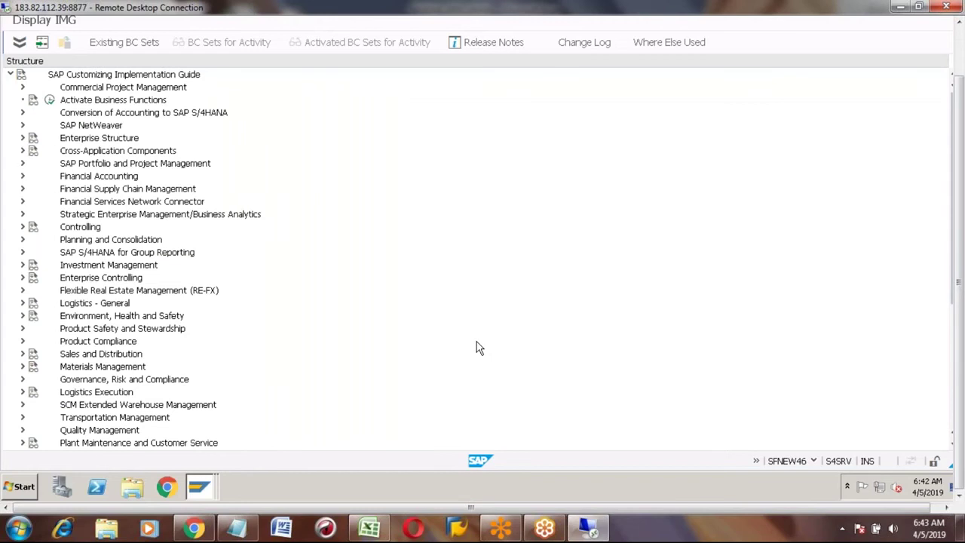
scroll(50, 395, "down", 3)
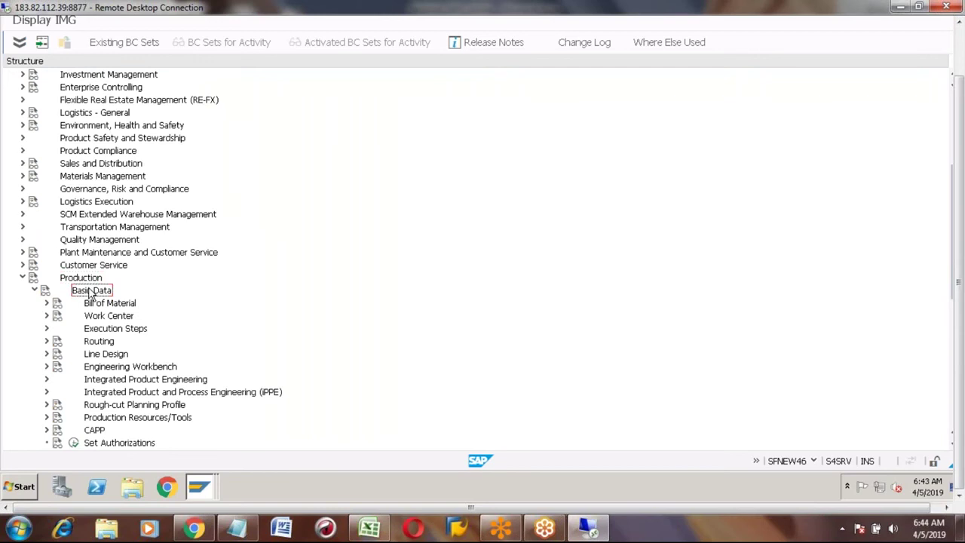
Expand Work Center, General Data and Standard Value in the IMG structure and open the Define Standard Value Key activity.
left_click(110, 317)
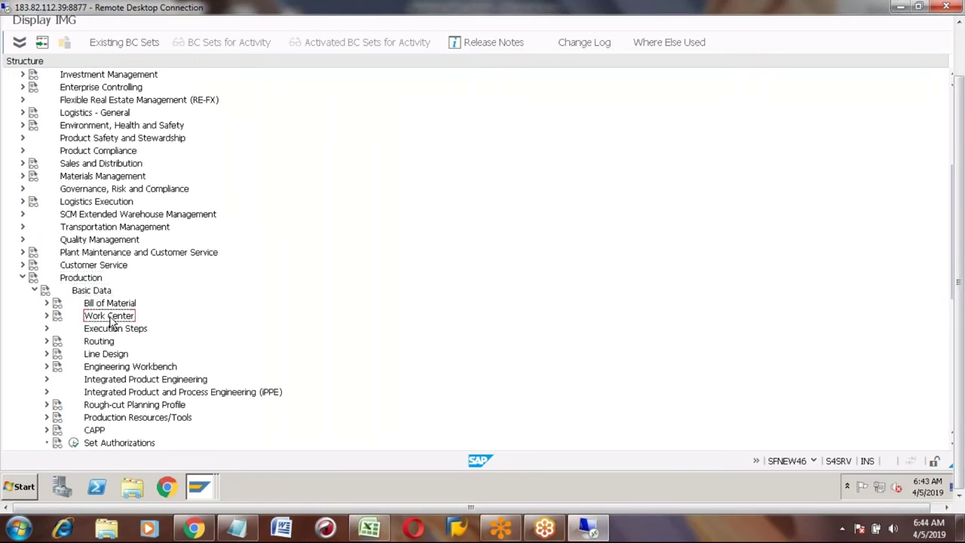
left_click(47, 316)
left_click(107, 332)
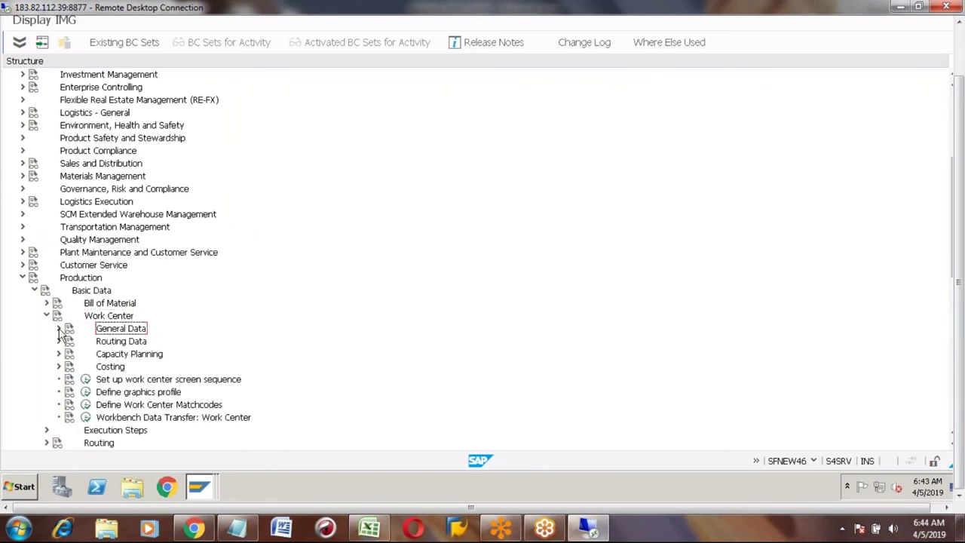
left_click(60, 331)
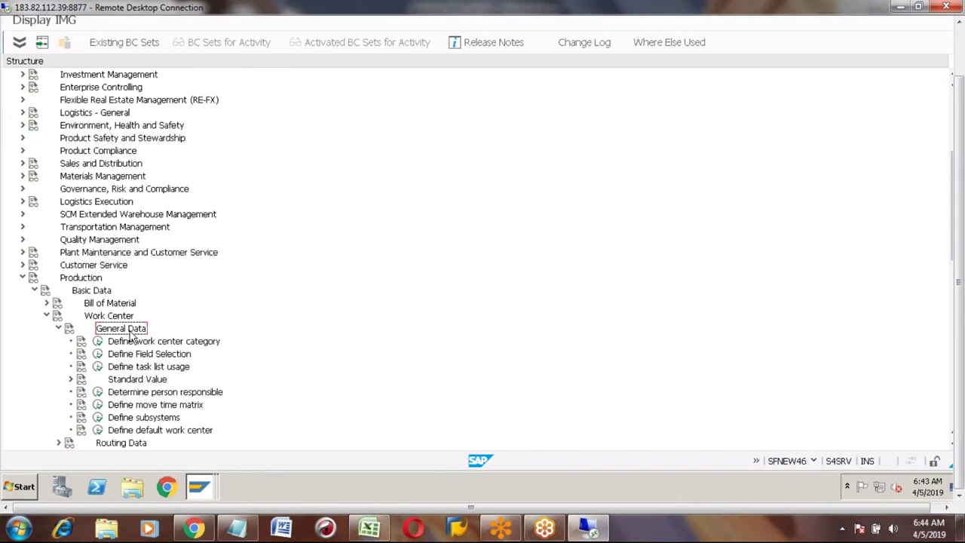
left_click(140, 381)
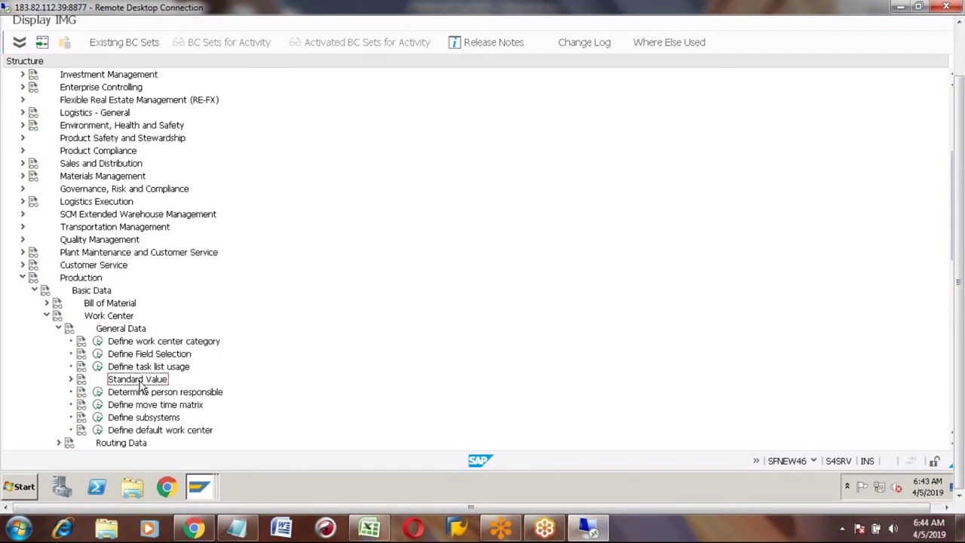
left_click(71, 379)
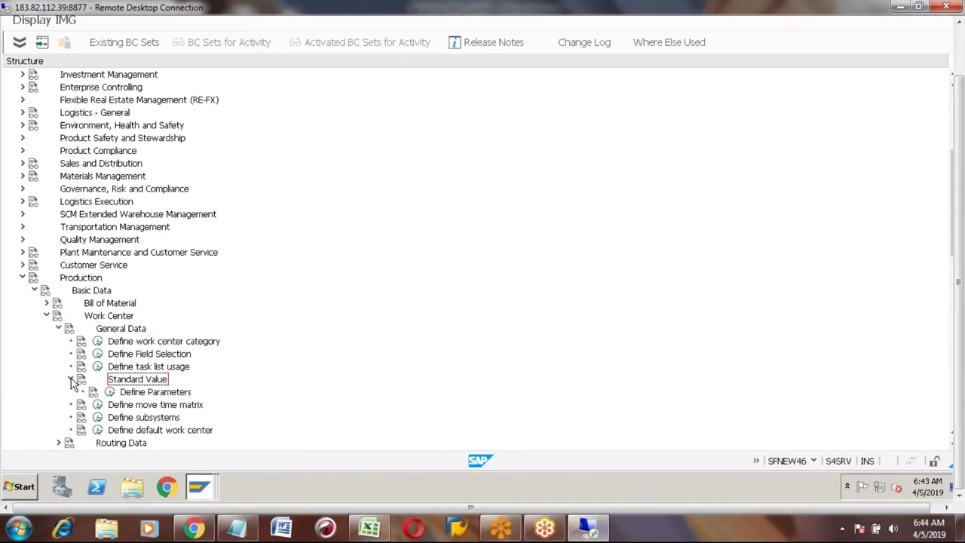
left_click(150, 405)
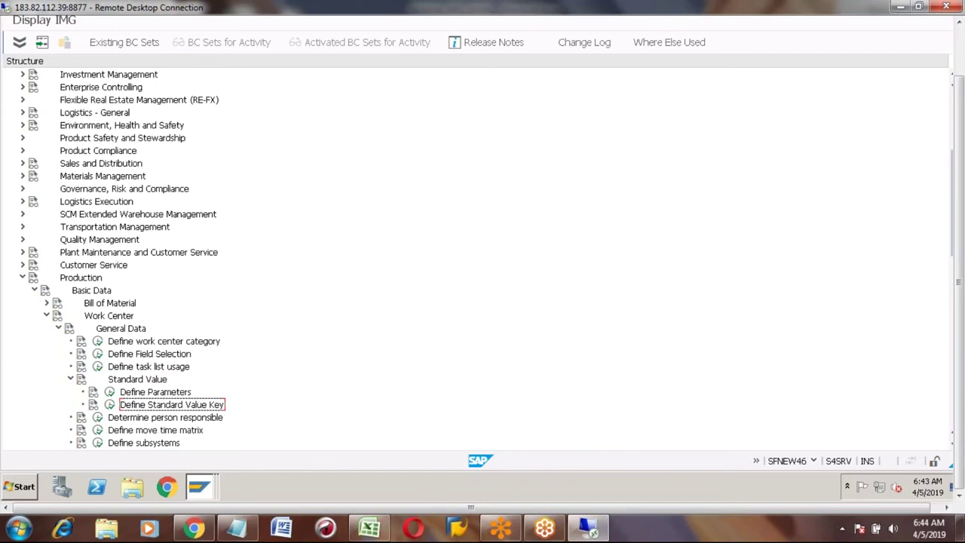
left_click(109, 404)
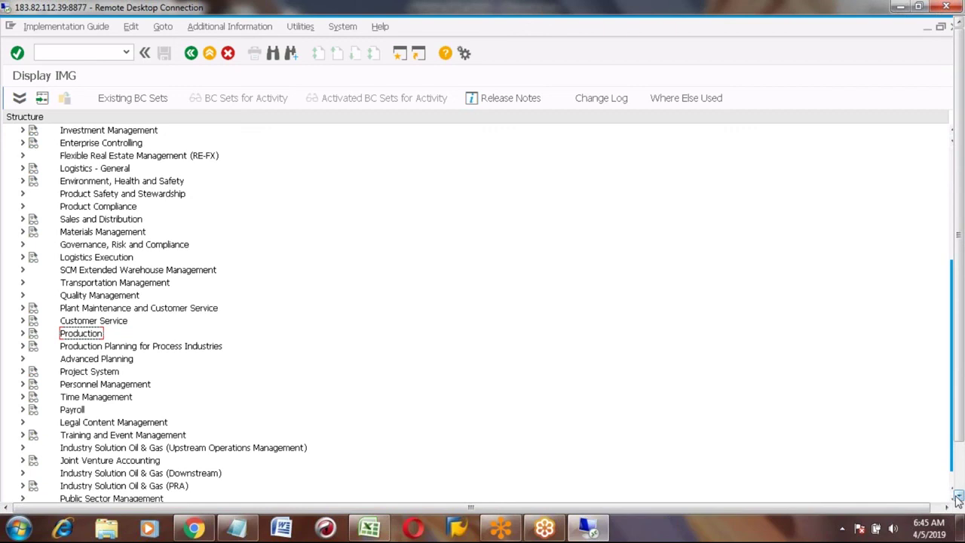
Switch to the Excel workbook and label the Descrite and Repetitive rows in column A as Production.
key("alt+Tab")
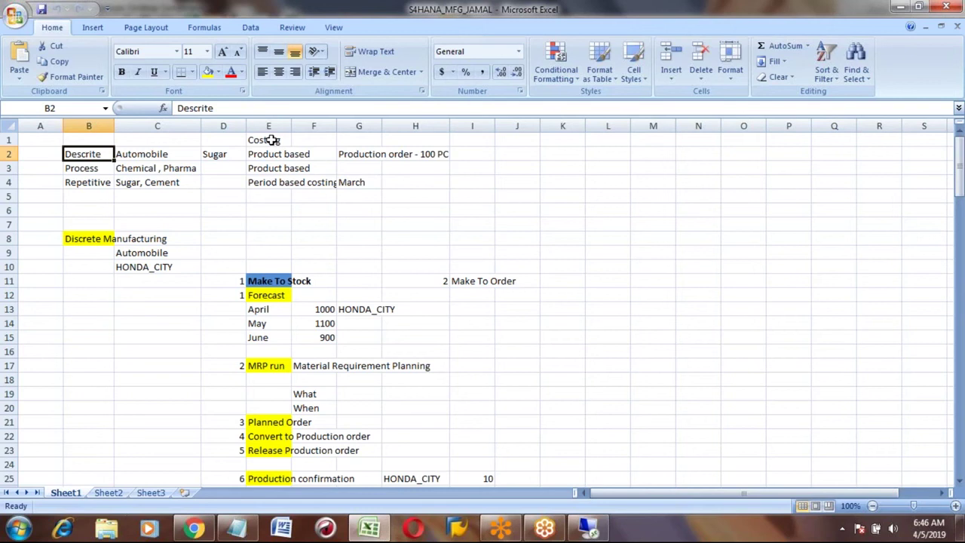
key("F2")
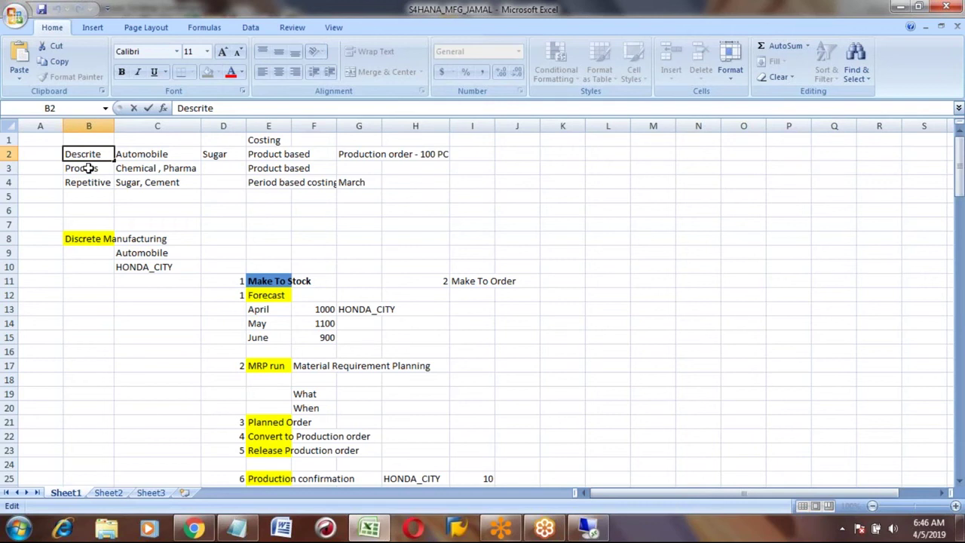
key("Return")
key("Return")
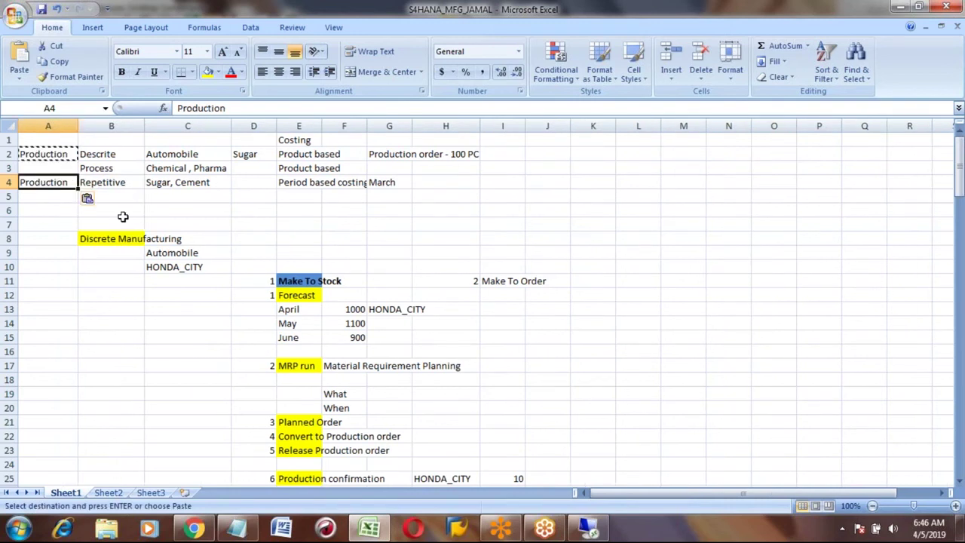
Enter "Production planning in process ind" in cell A3 beside the Process manufacturing type.
key("Up")
type("Production planning in process ind")
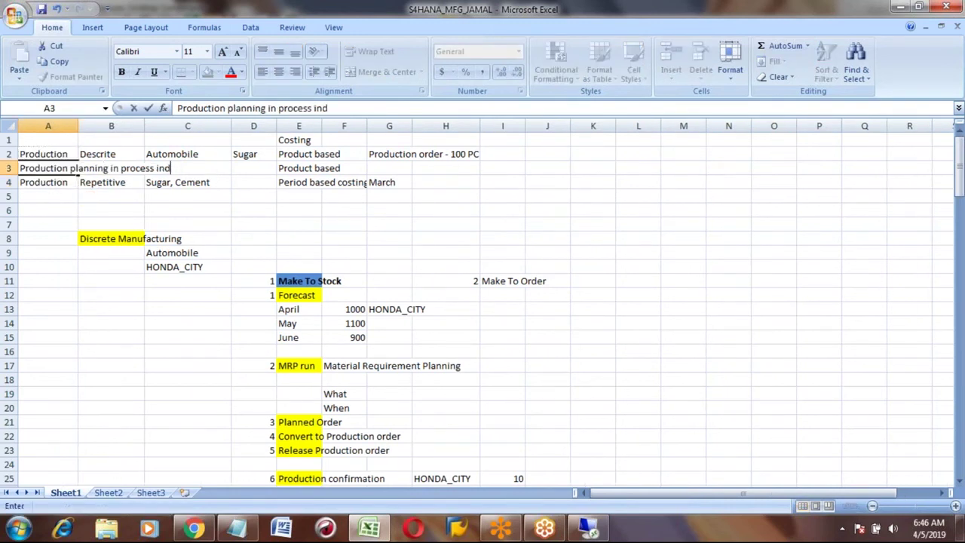
key("ctrl+Return")
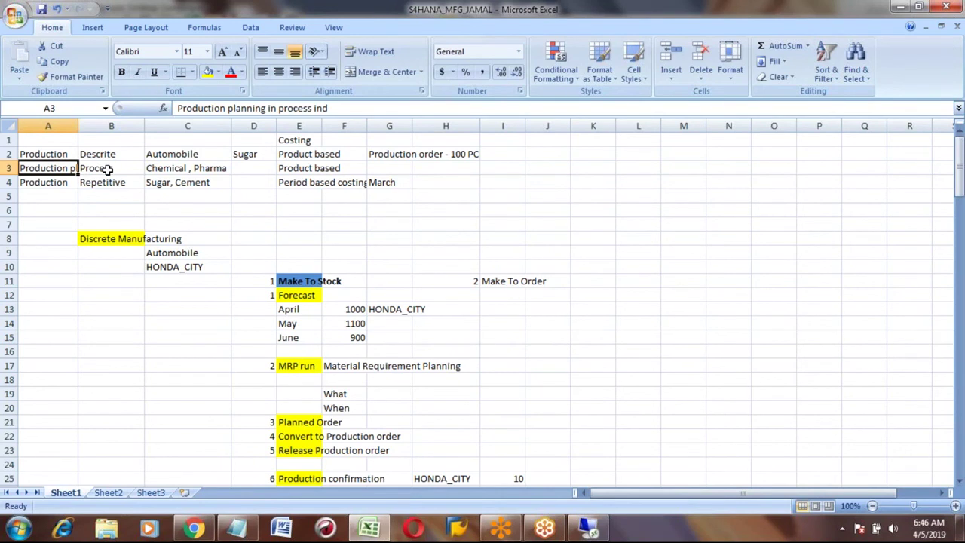
left_click(107, 169)
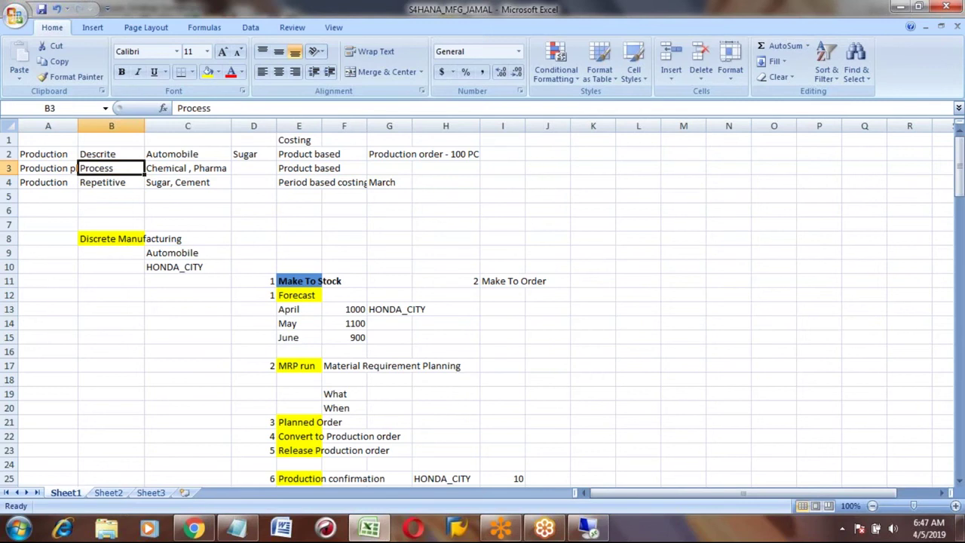
Check the Production Planning for Process Industries node in the SAP IMG structure and return to the Excel workbook.
key("alt+Tab")
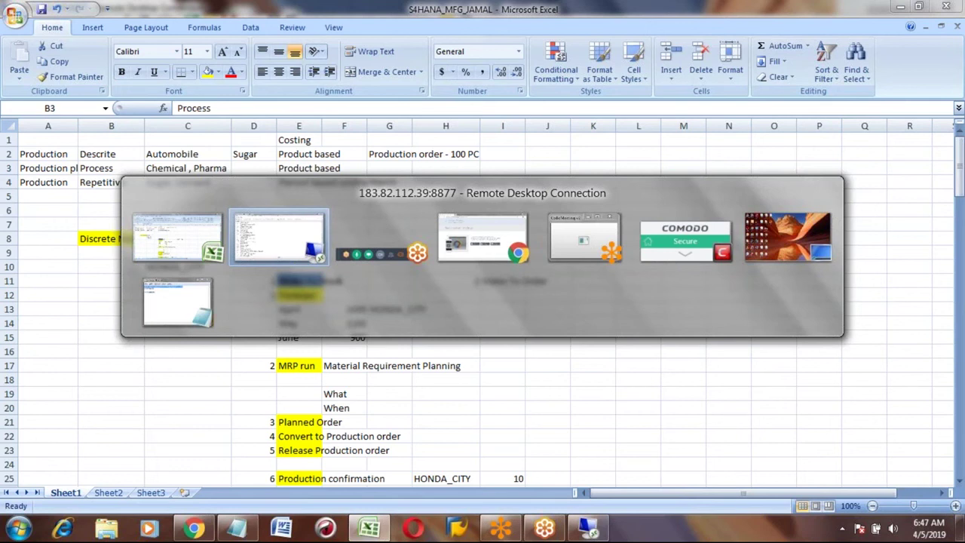
key("alt+Tab")
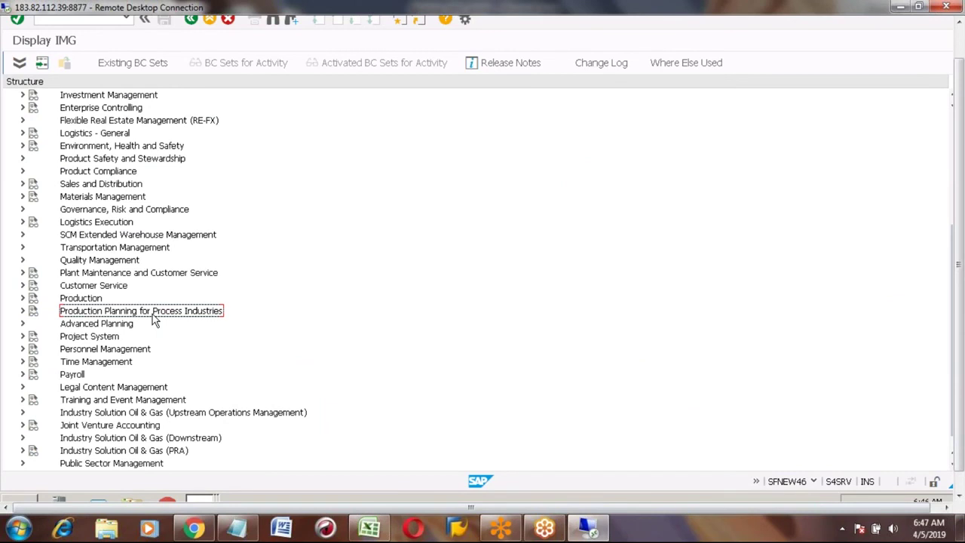
key("alt+Tab")
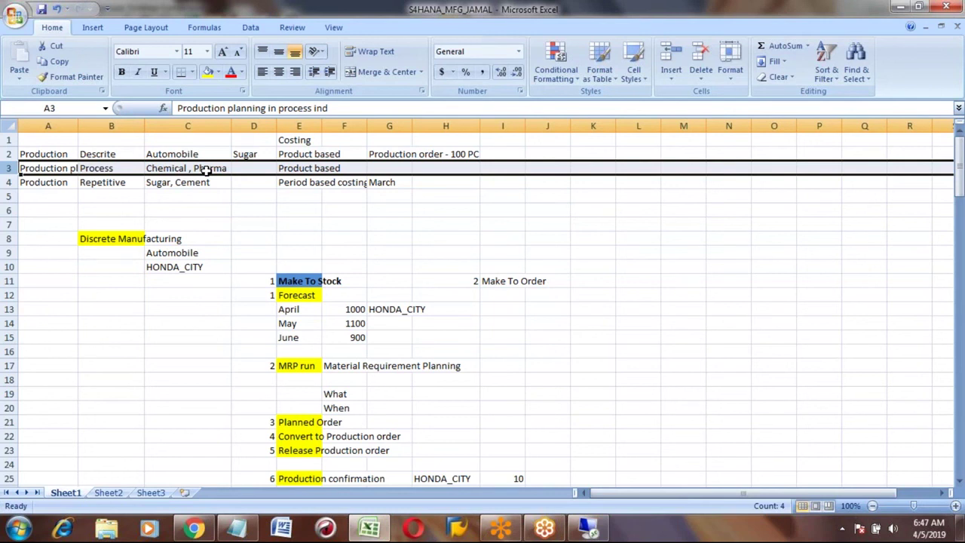
left_click(110, 168)
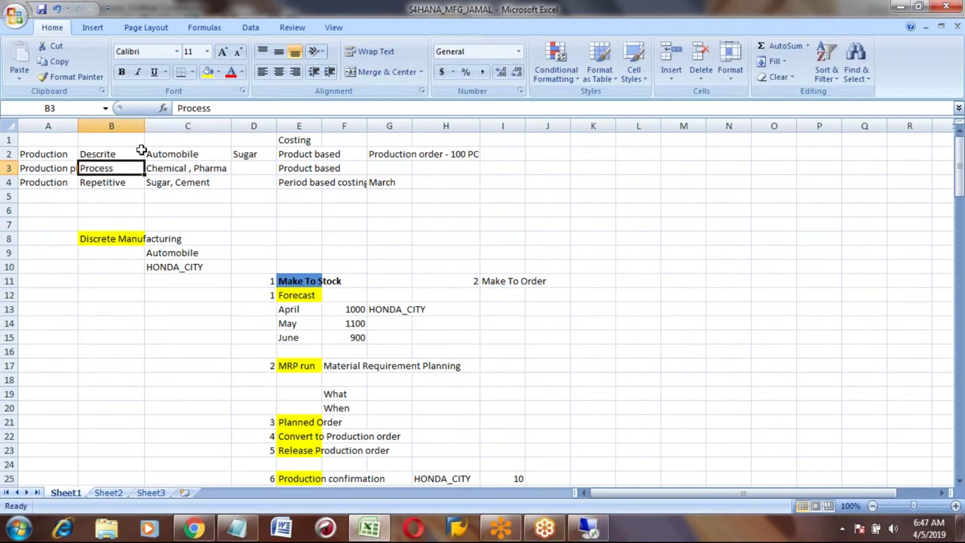
left_click(226, 108)
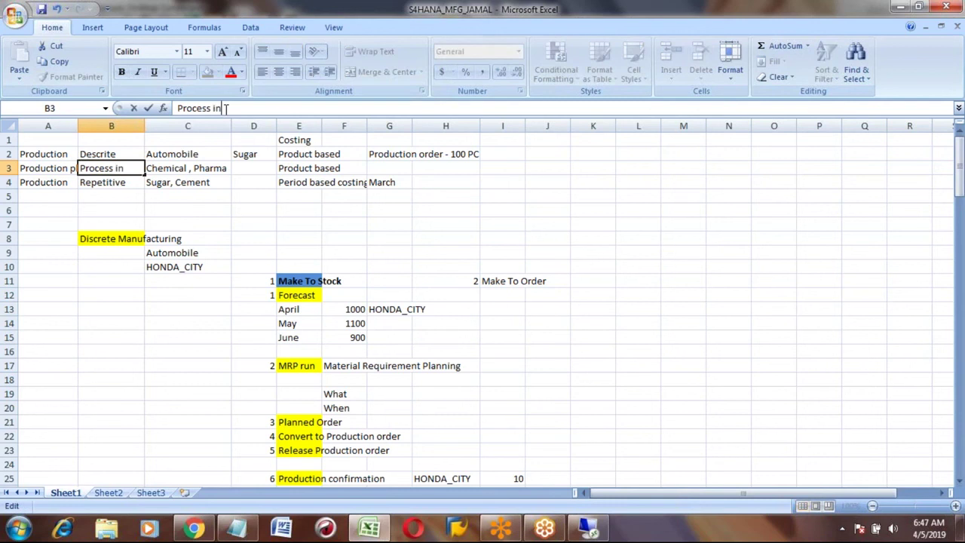
key("Escape")
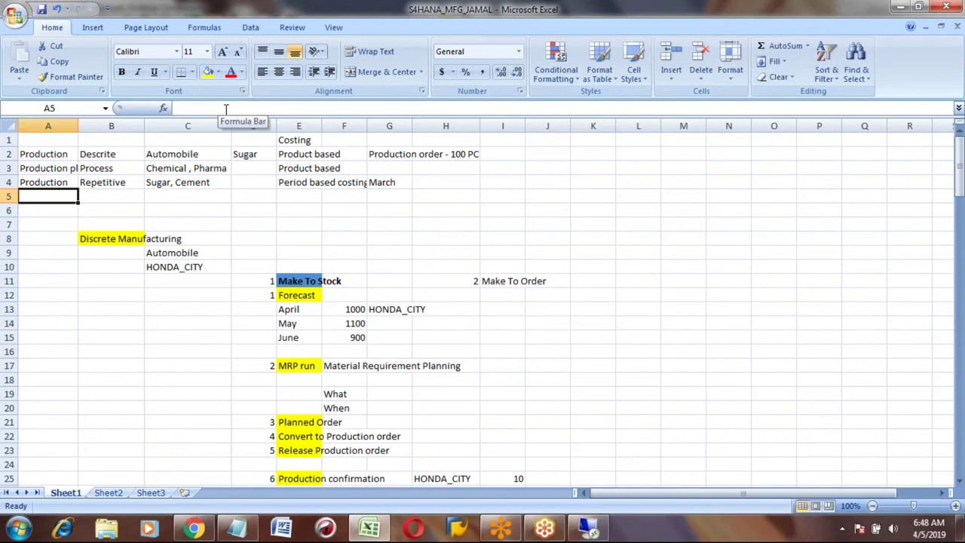
Switch to the SAP IMG structure and look at the Advanced Planning node.
left_click(108, 154)
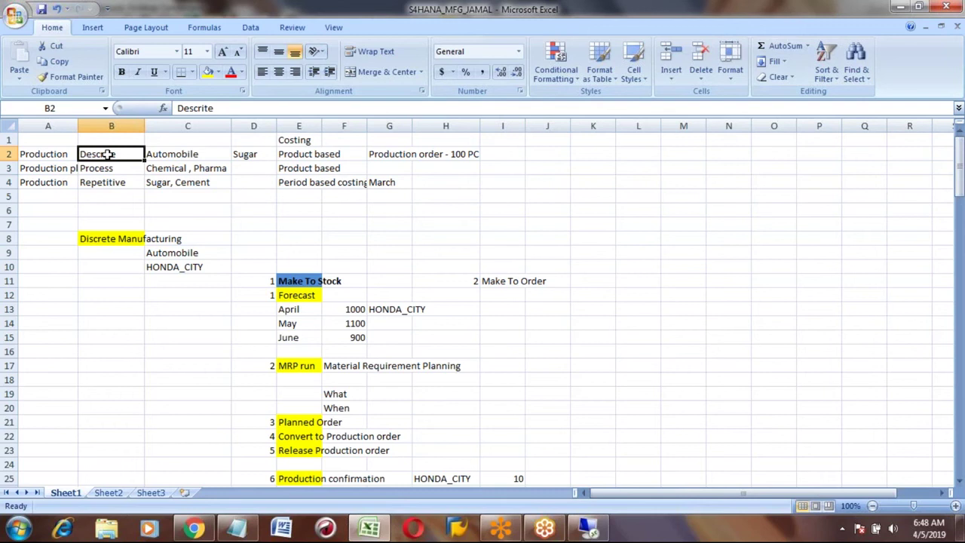
key("alt+Tab")
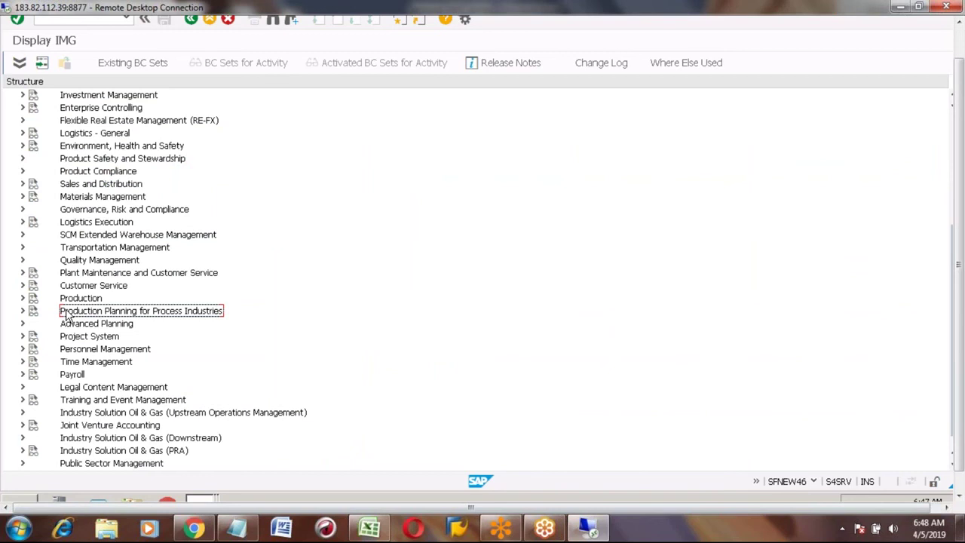
left_click(96, 325)
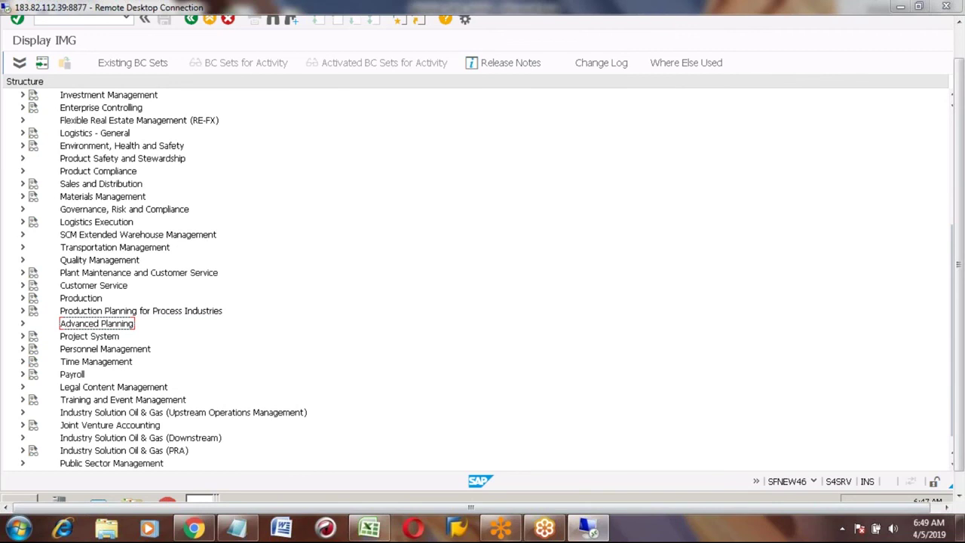
Switch to the Excel workbook, enter "Advanced Planning" in A5 and "PPDS" in B5, and leave A6 empty.
key("alt+Tab")
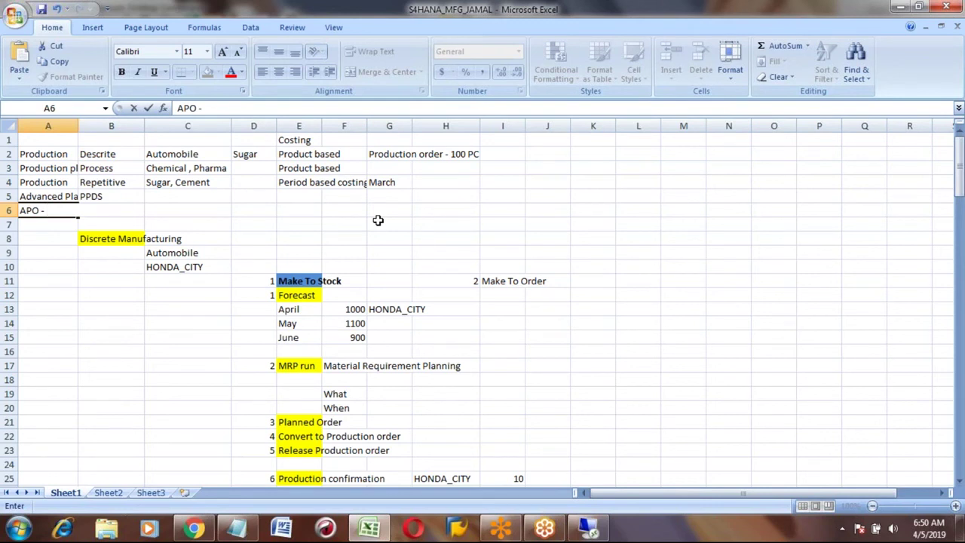
key("BackSpace")
key("BackSpace")
key("BackSpace")
key("BackSpace")
key("BackSpace")
key("BackSpace")
key("Return")
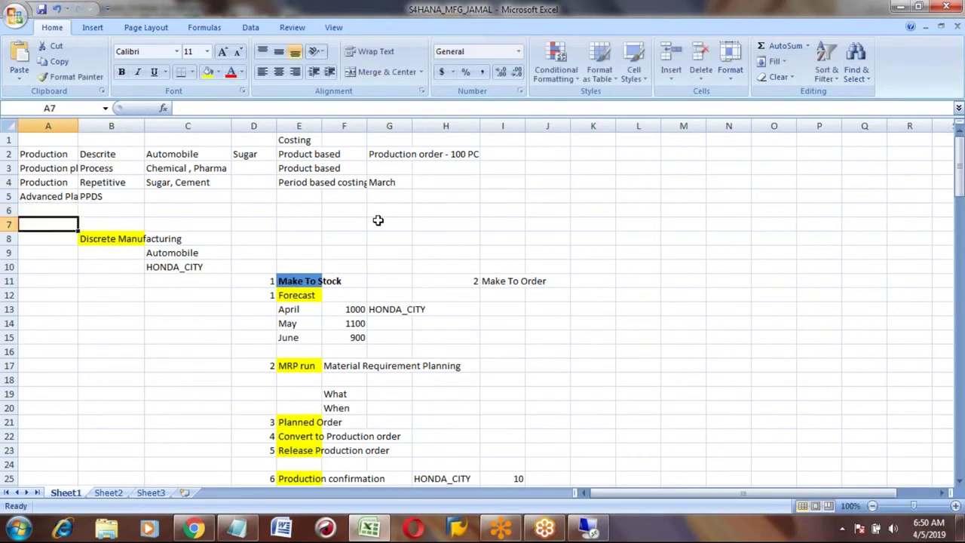
Review the Advanced Planning and PPDS entries in row 5 of the sheet.
key("Up")
key("Up")
key("Right")
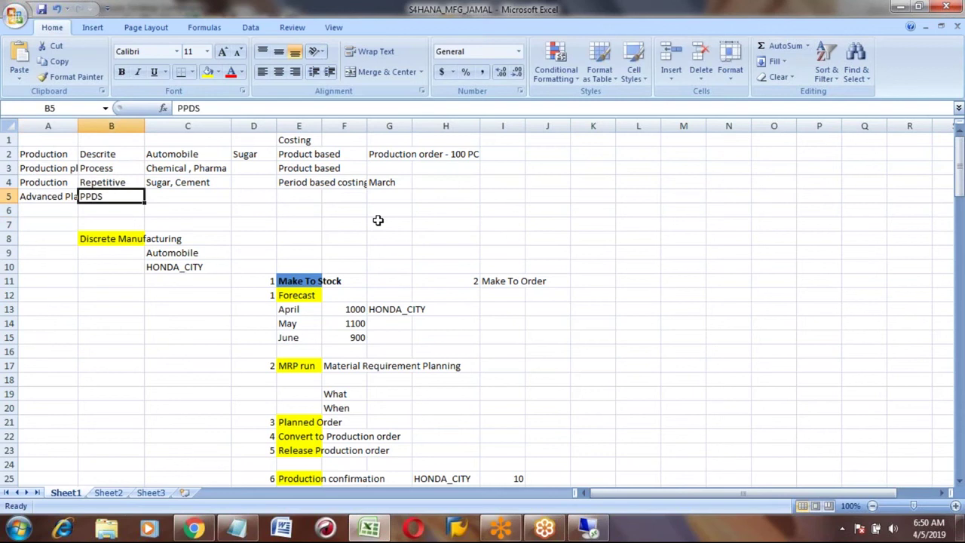
key("Left")
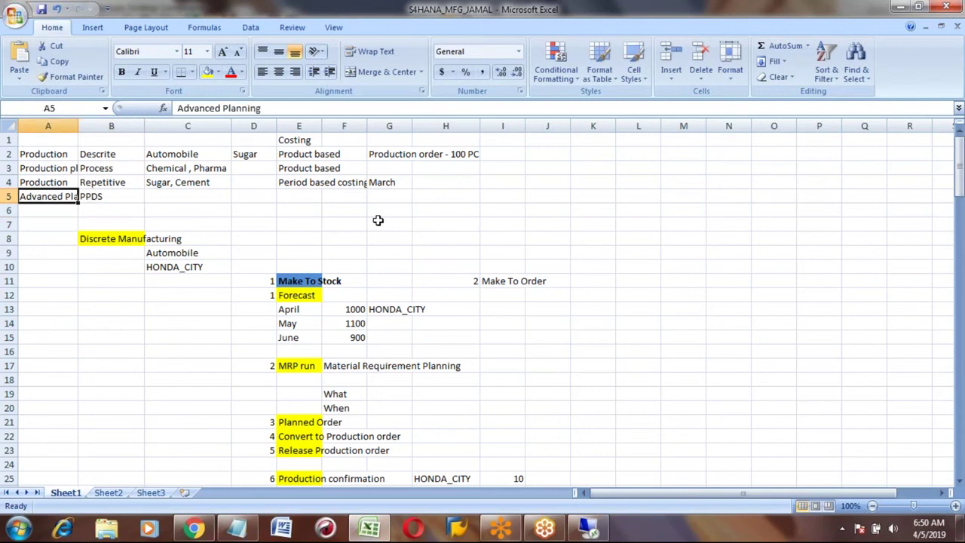
key("Right")
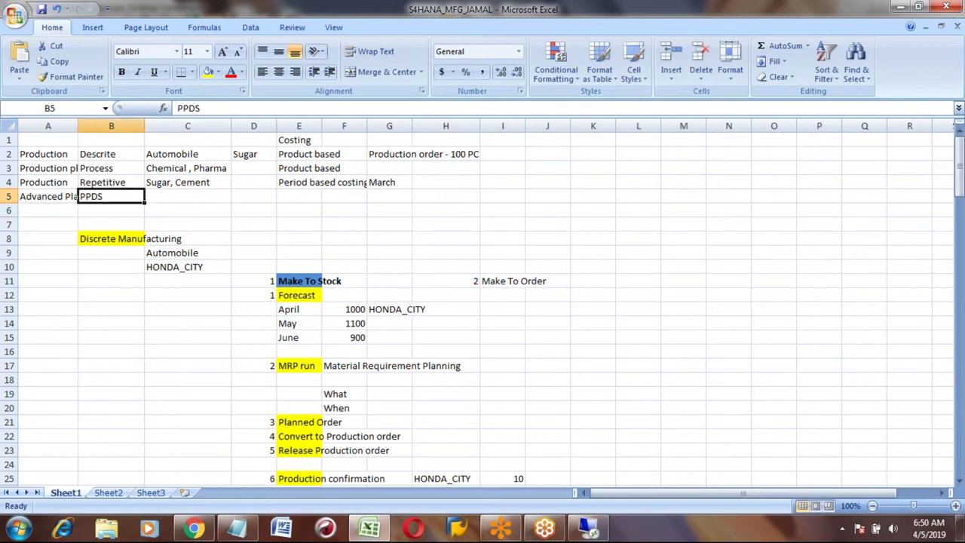
left_click(214, 109)
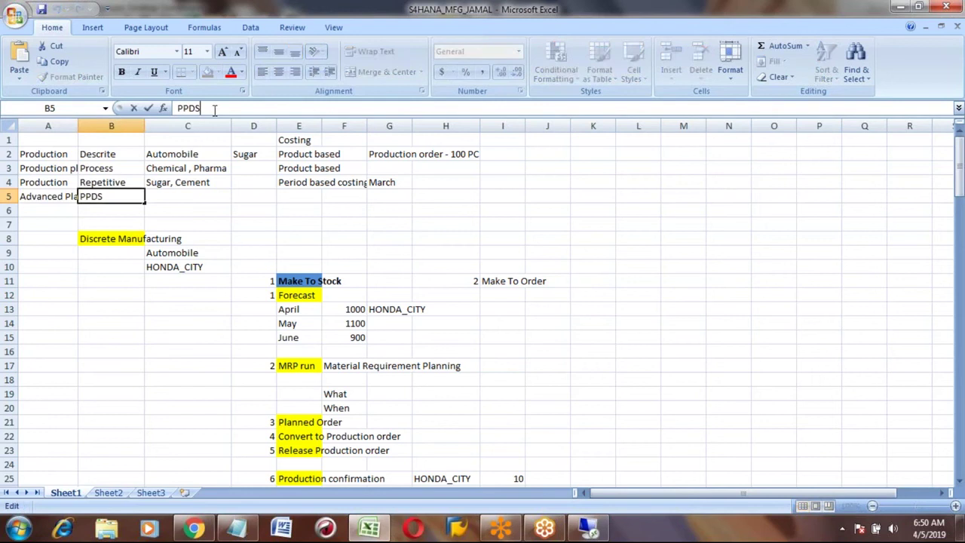
key("Return")
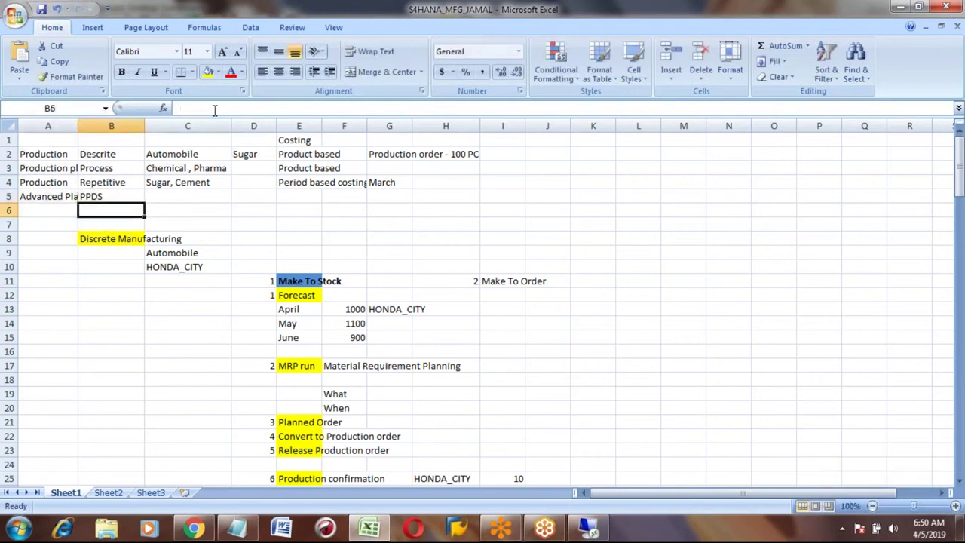
Review the manufacturing notes in Sheet1 from the PPDS row down past the Production confirmation entry.
key("Up")
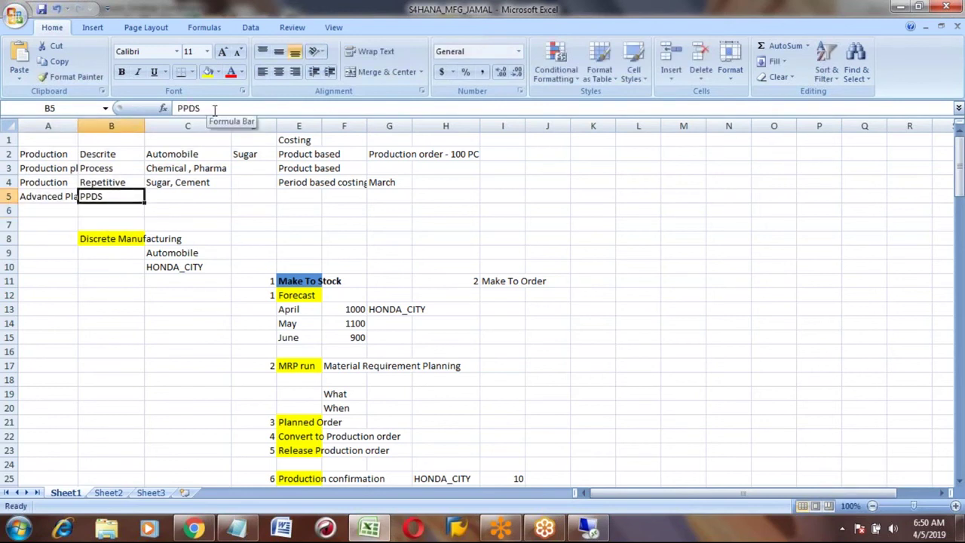
key("Down")
key("Down")
key("Down")
key("Down")
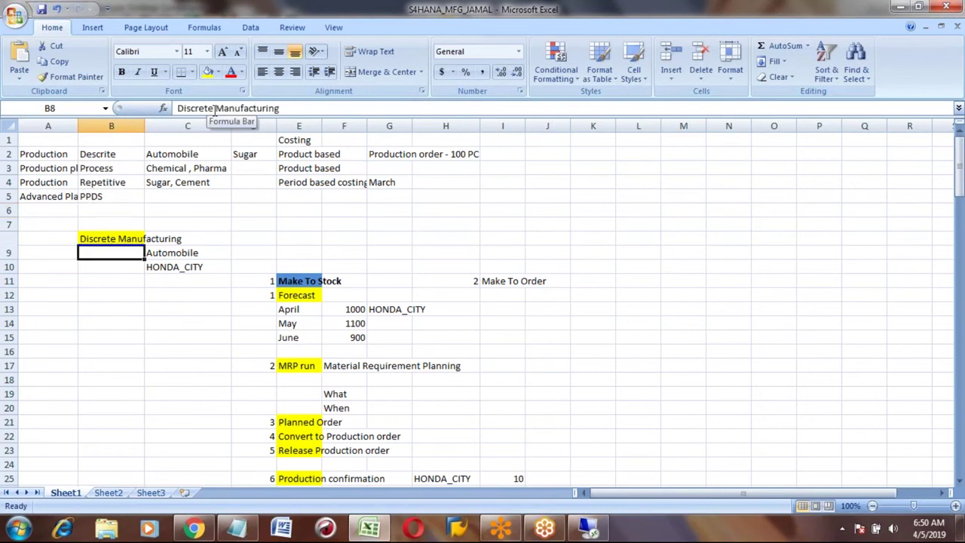
key("Down")
key("Down")
key("Down")
key("Down")
key("Down")
key("Down")
key("Down")
key("Down")
key("Down")
key("Down")
key("Down")
key("Down")
key("Down")
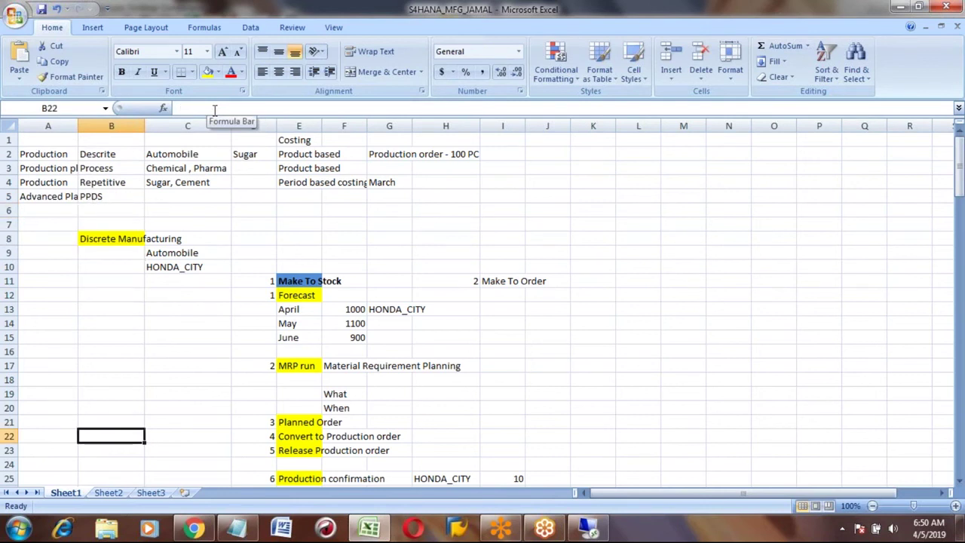
key("Down")
key("Down")
key("Down")
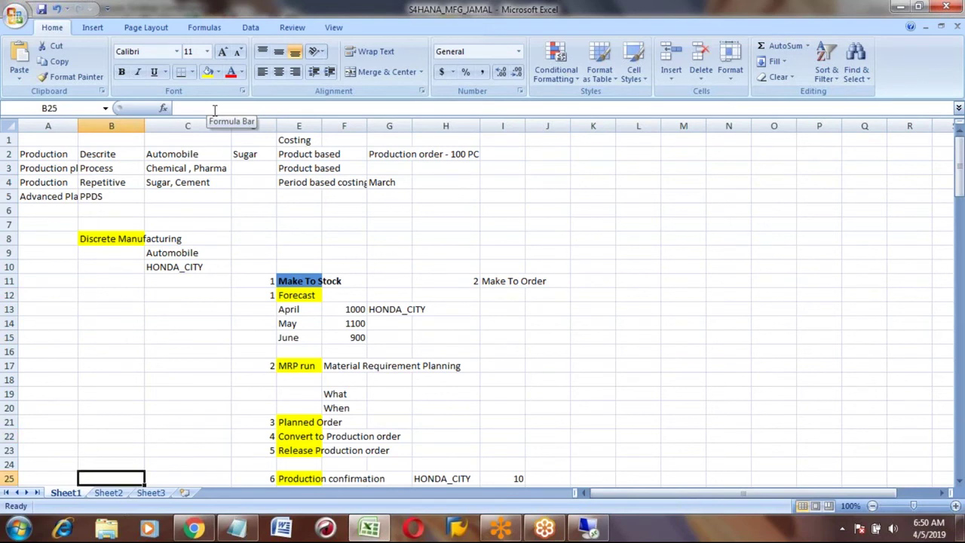
key("Down")
key("Down")
key("Down")
key("Down")
key("Down")
key("Down")
key("Down")
key("Down")
key("Down")
key("Down")
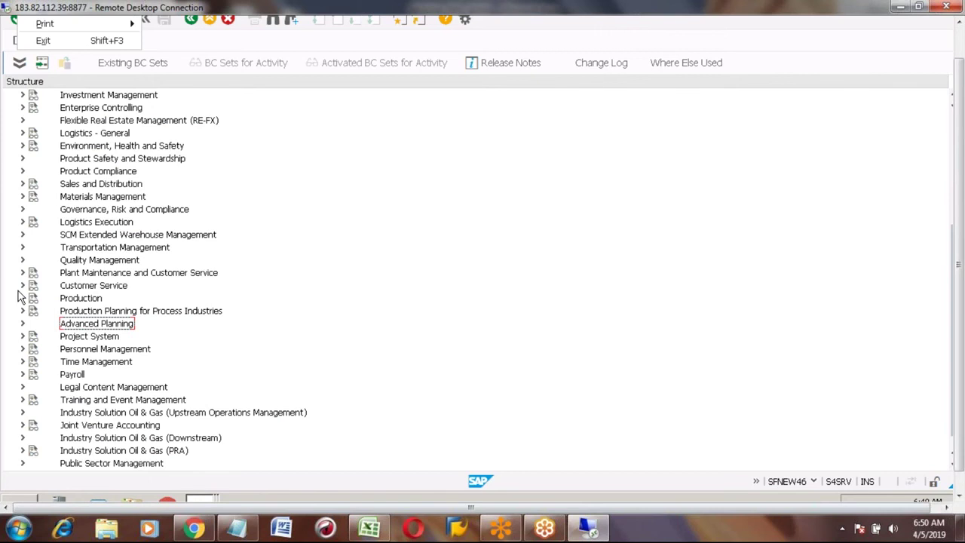
In the SAP IMG, expand Production and copy standard value key SAP1 as ZSA1 with the description "Normal production-honda".
left_click(22, 299)
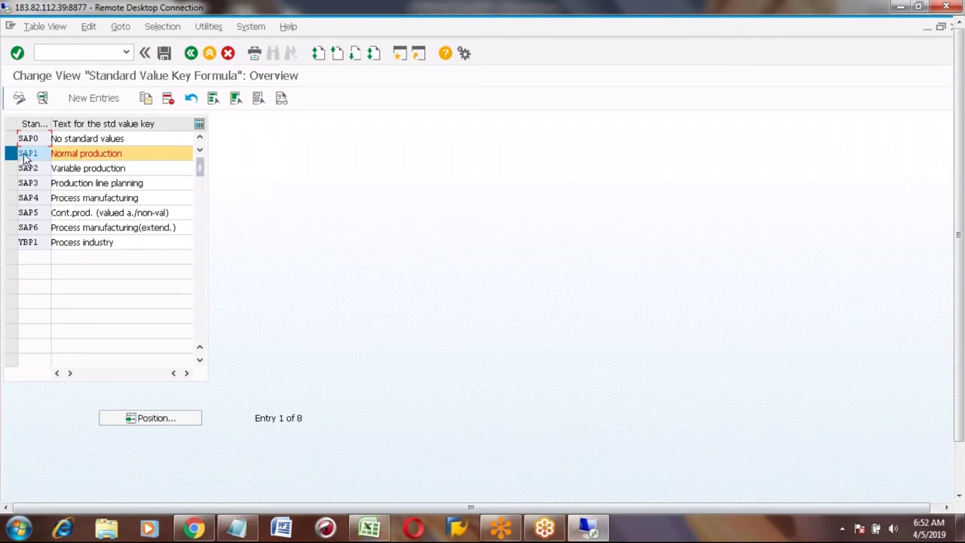
left_click(147, 102)
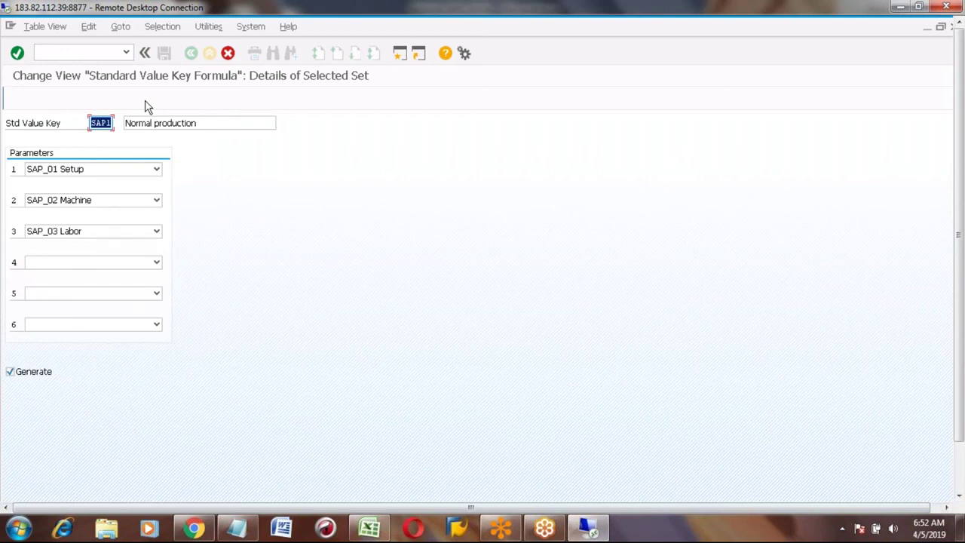
type("Z")
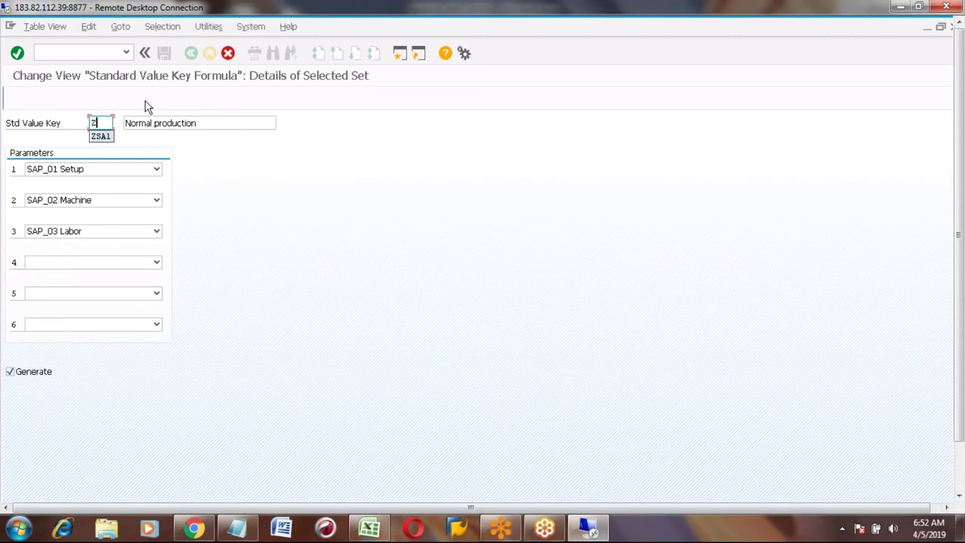
type("SA1")
key("Tab")
left_click(204, 122)
type("-ha")
type("nd")
type("a")
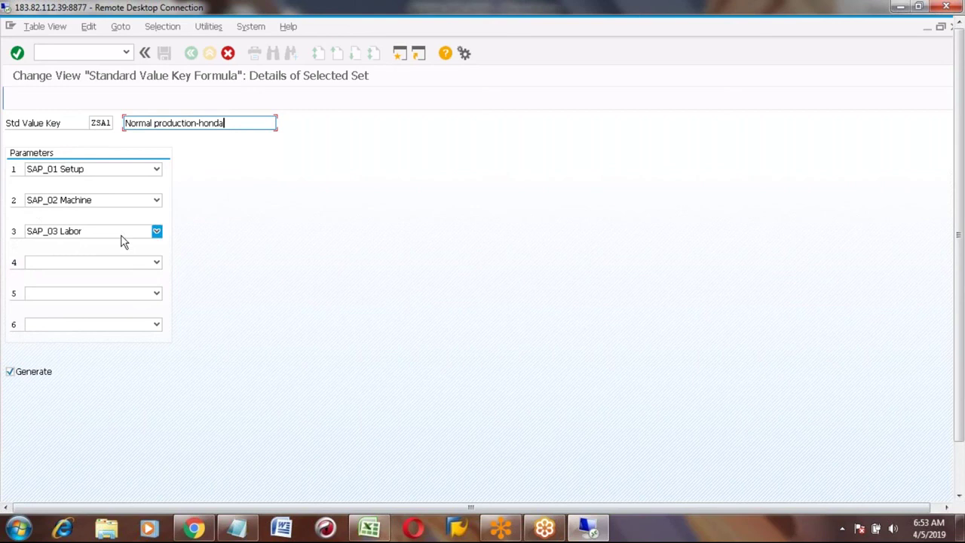
Set parameter 1 of ZSA1 to SAP_02 Machine and parameter 2 to SAP_03 Labor, and clear parameter 3.
left_click(156, 169)
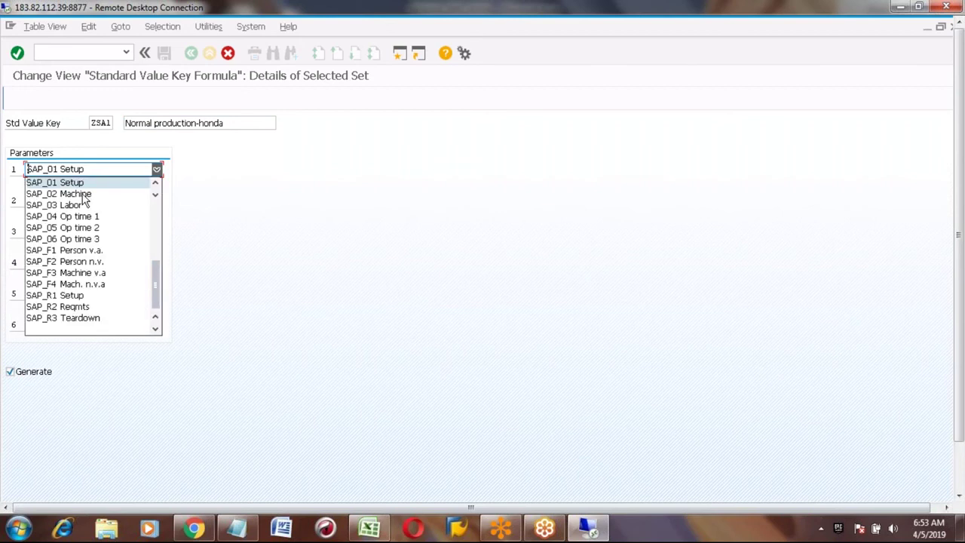
left_click(84, 194)
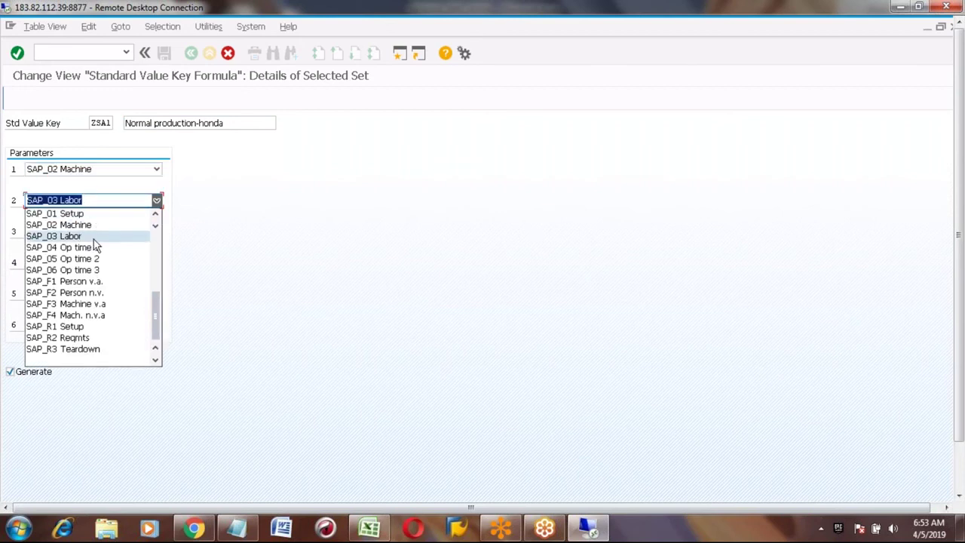
left_click(94, 237)
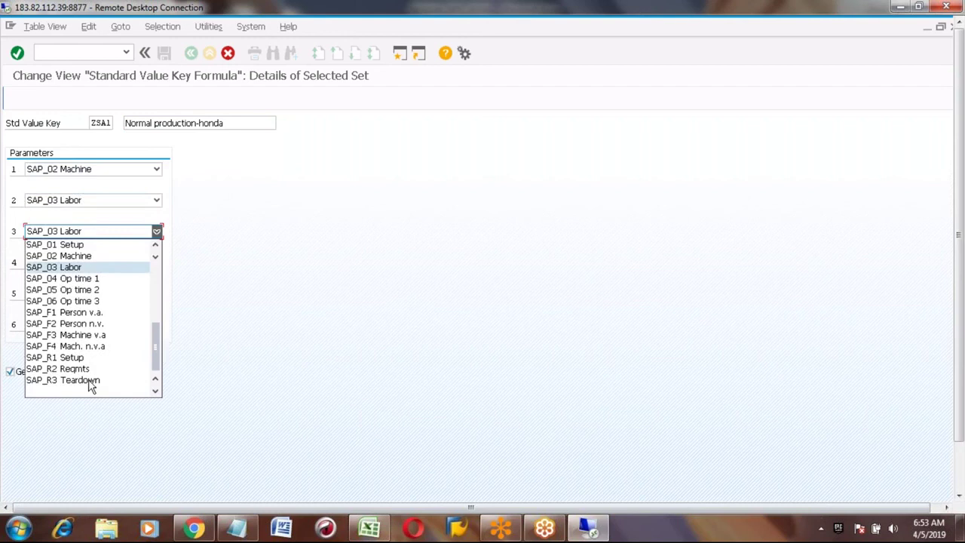
left_click(256, 269)
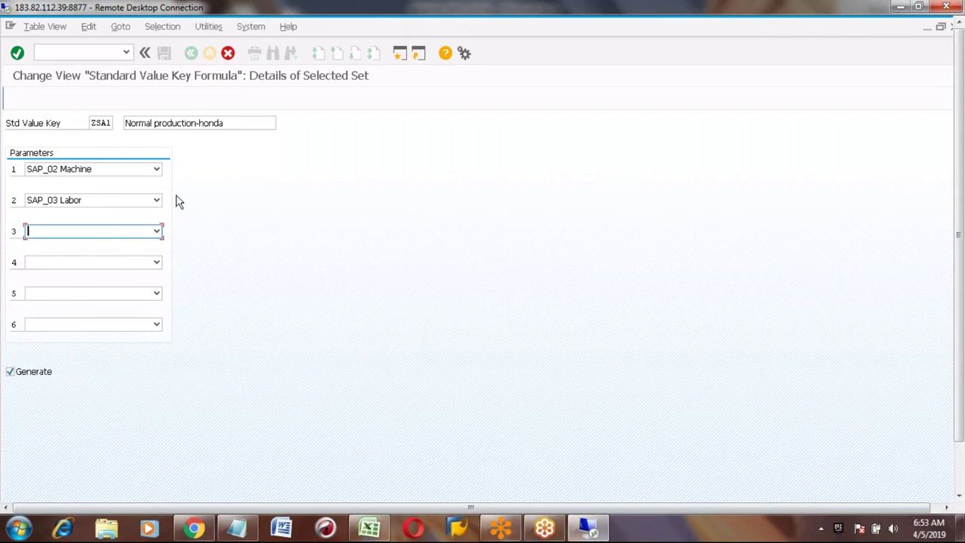
Look at the available choices for parameters 3 and 1 of key ZSA1 without changing them.
left_click(130, 124)
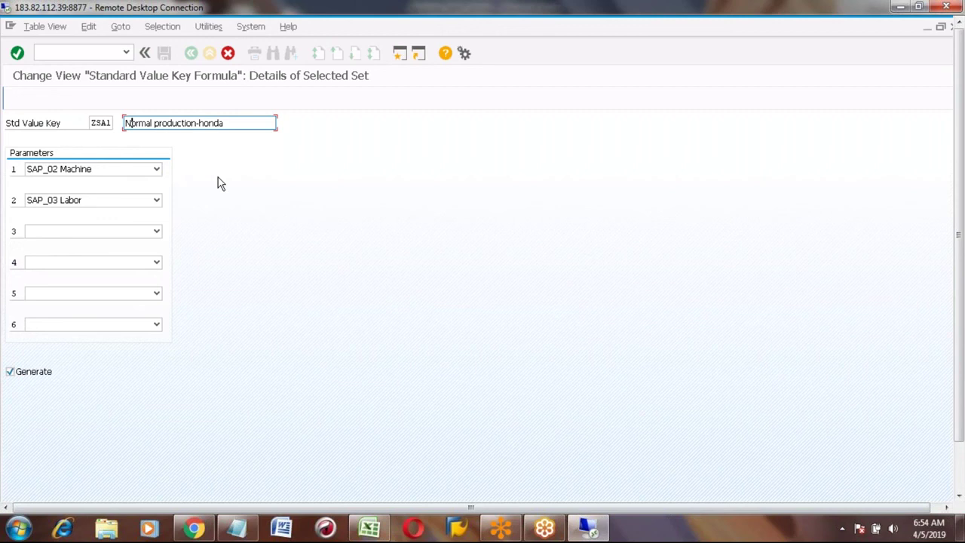
left_click(79, 264)
left_click(157, 233)
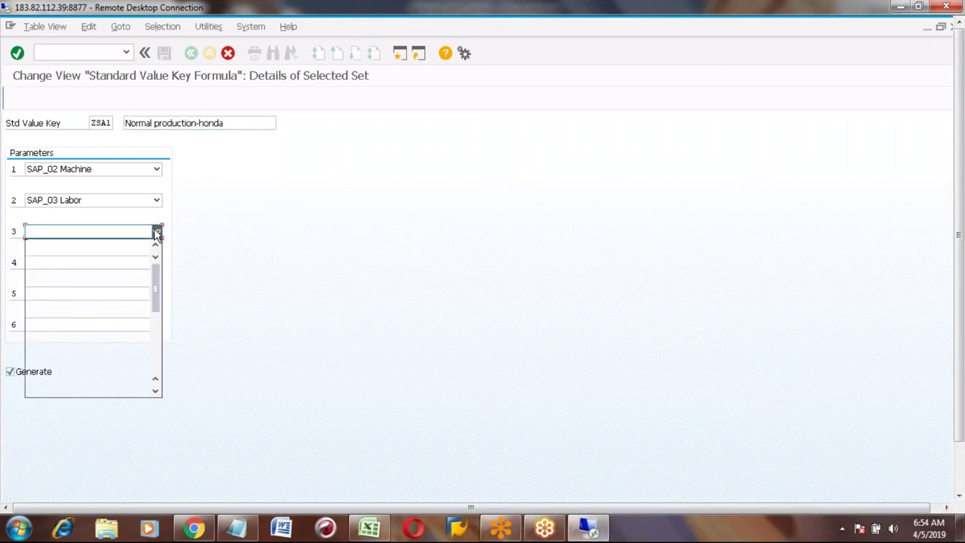
left_click(220, 219)
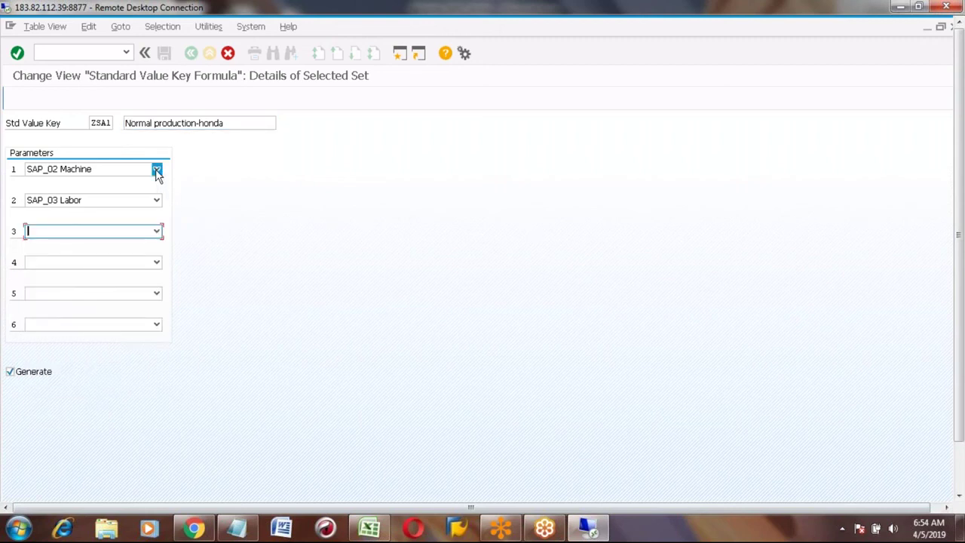
left_click(156, 169)
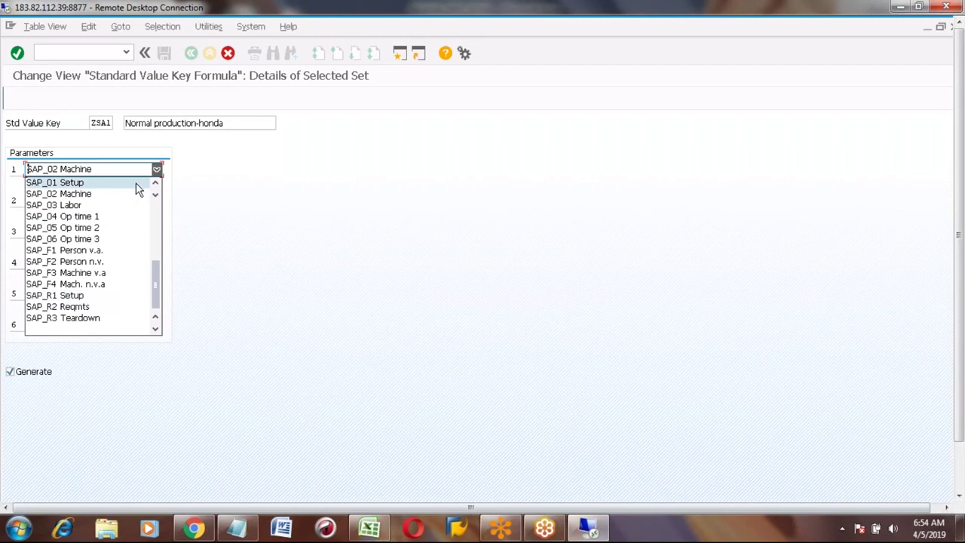
left_click(240, 209)
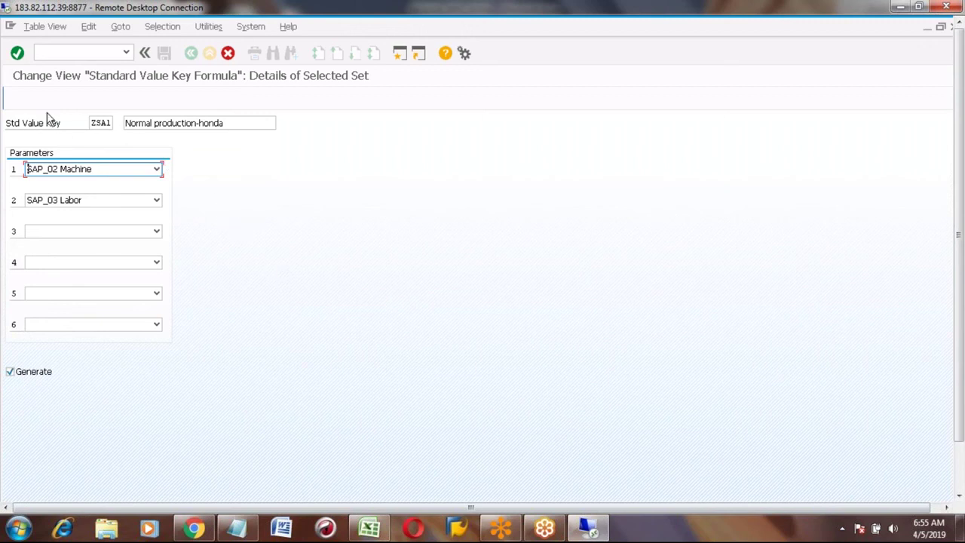
Confirm the copied key ZSA1 and save it under the "RK01 - S4 HANA Config" customizing request.
left_click(16, 54)
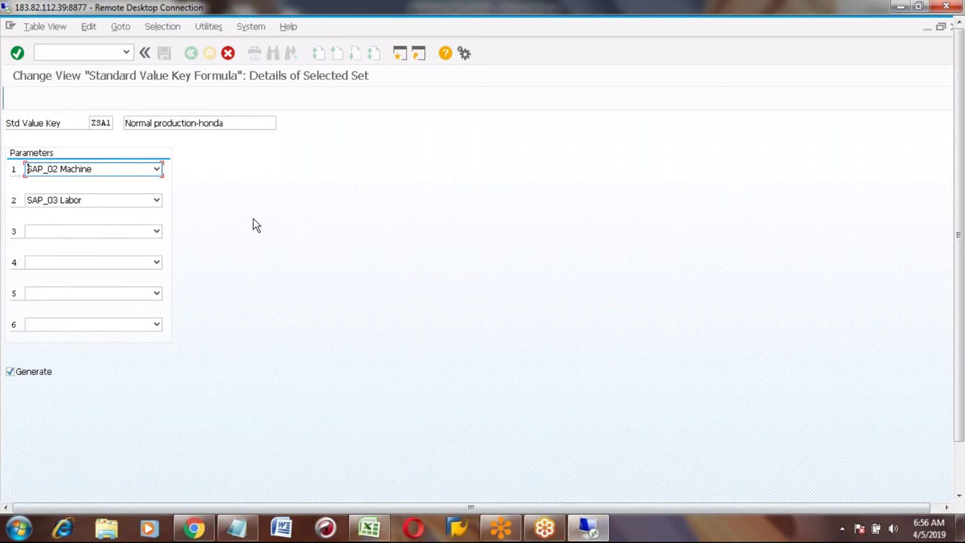
left_click(18, 54)
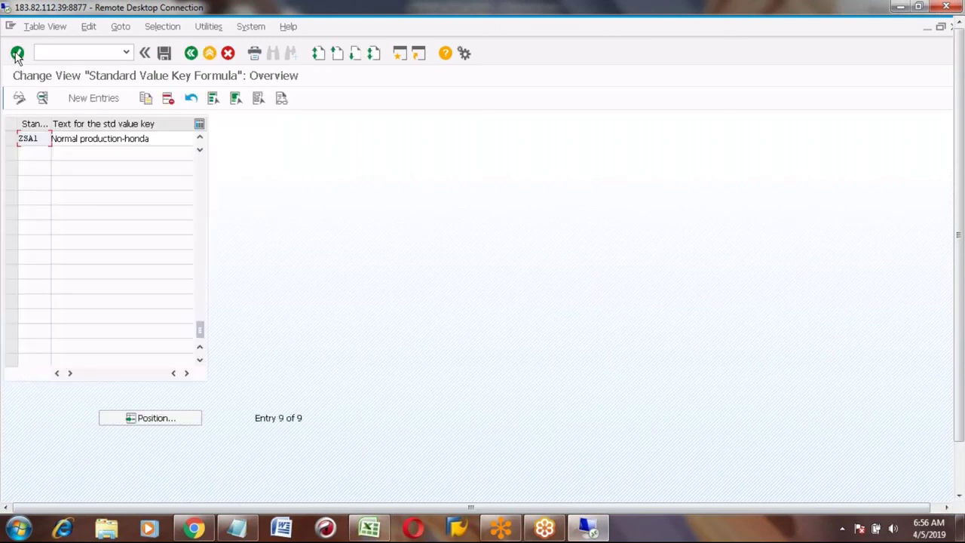
left_click(165, 54)
left_click(164, 55)
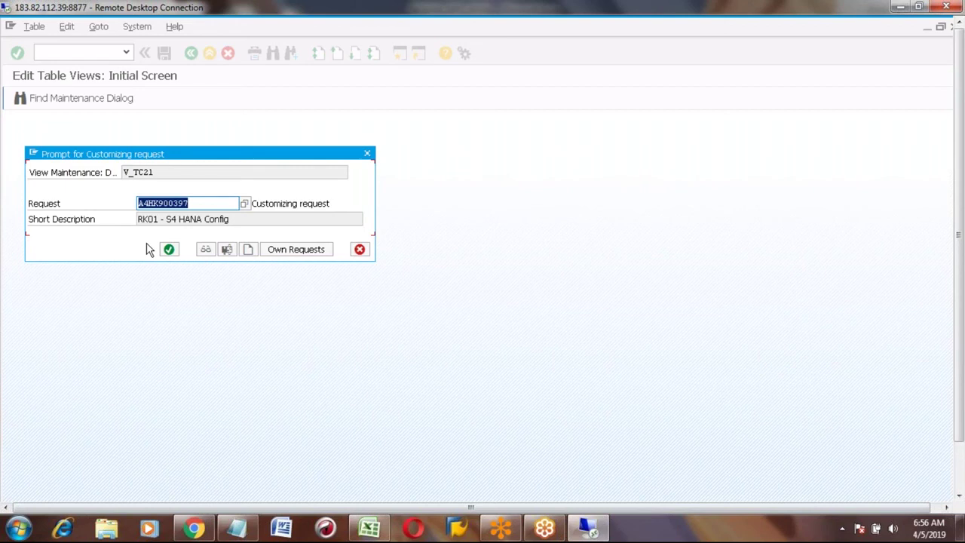
left_click(169, 249)
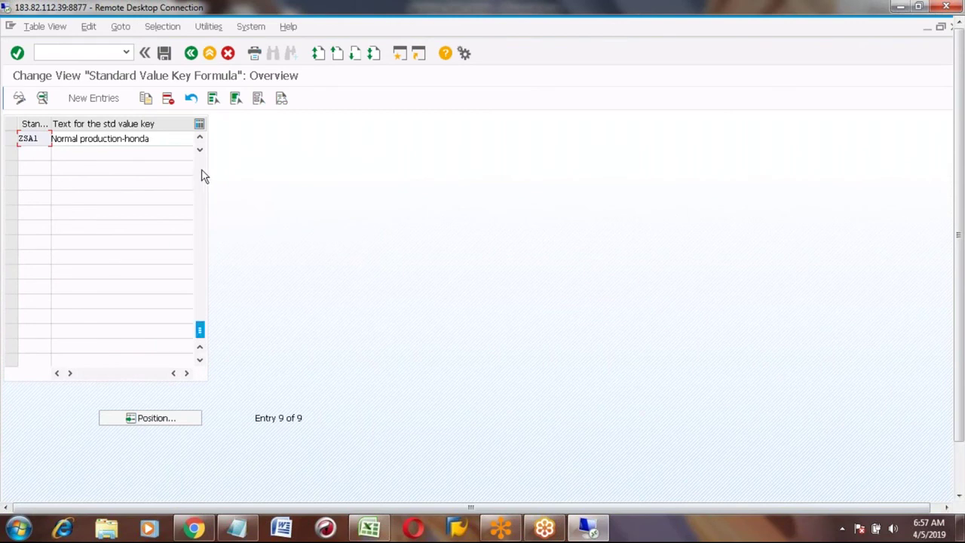
Select SAP1 and ZSA1 in the standard value key overview to compare the two entries.
scroll(202, 176, "up", 3)
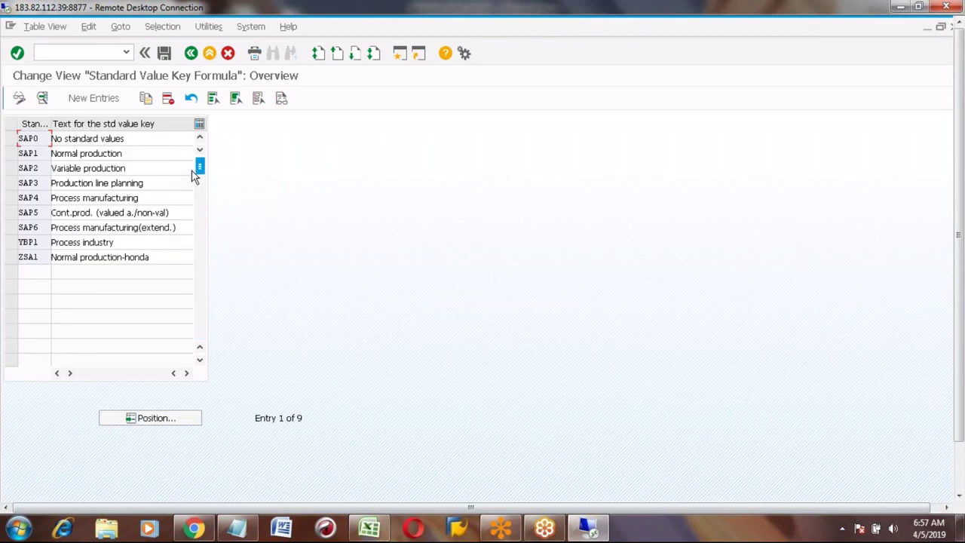
left_click(40, 153)
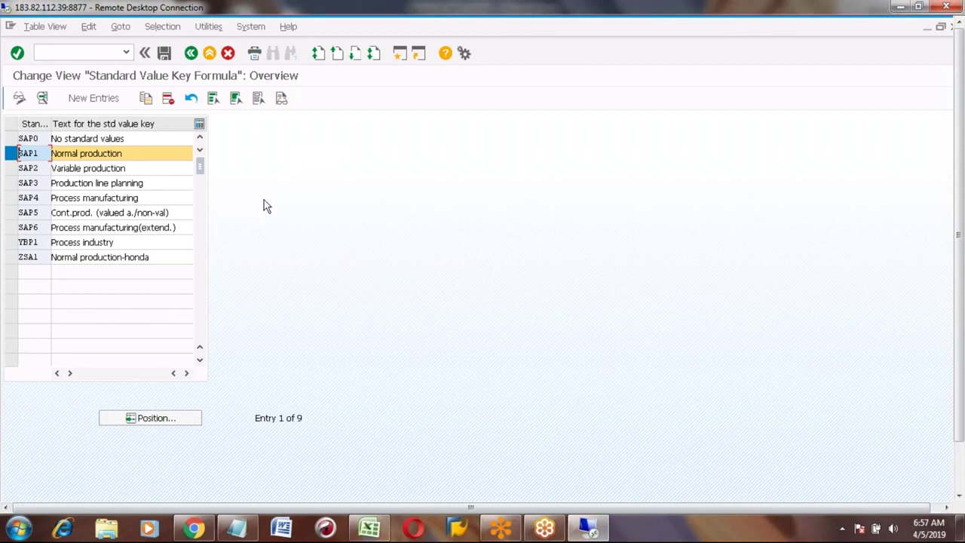
left_click(12, 257)
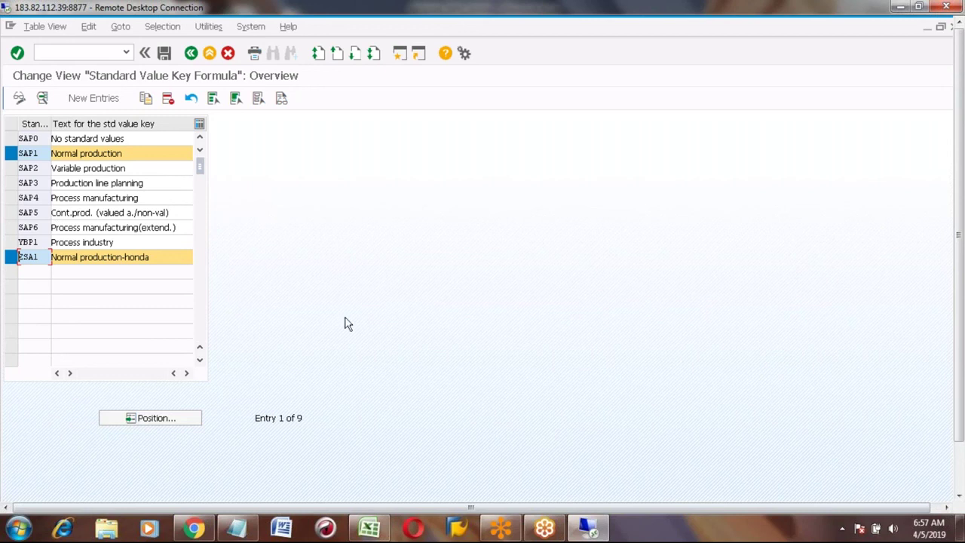
Leave the customizing screens and set the Standard Value Key of work center WC001 to ZSA1.
left_click(191, 52)
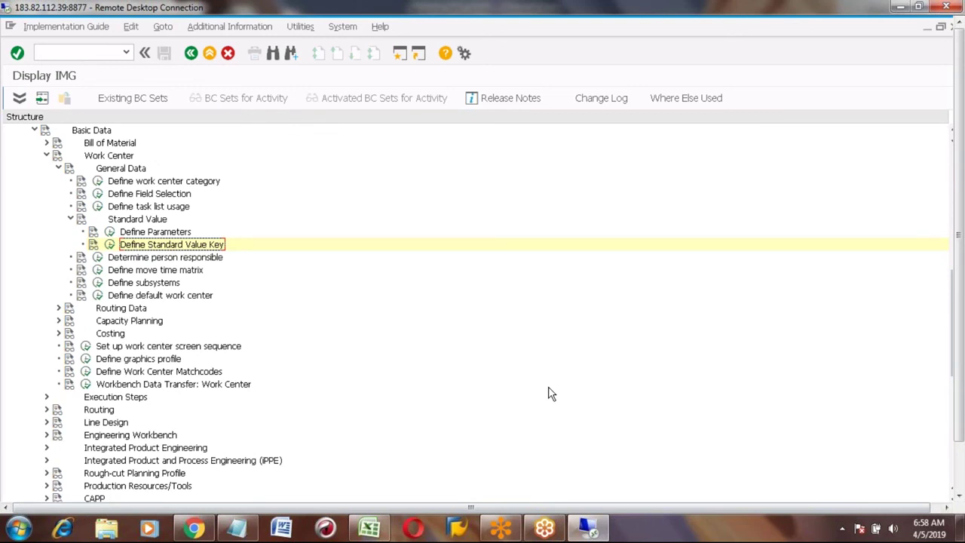
key("F3")
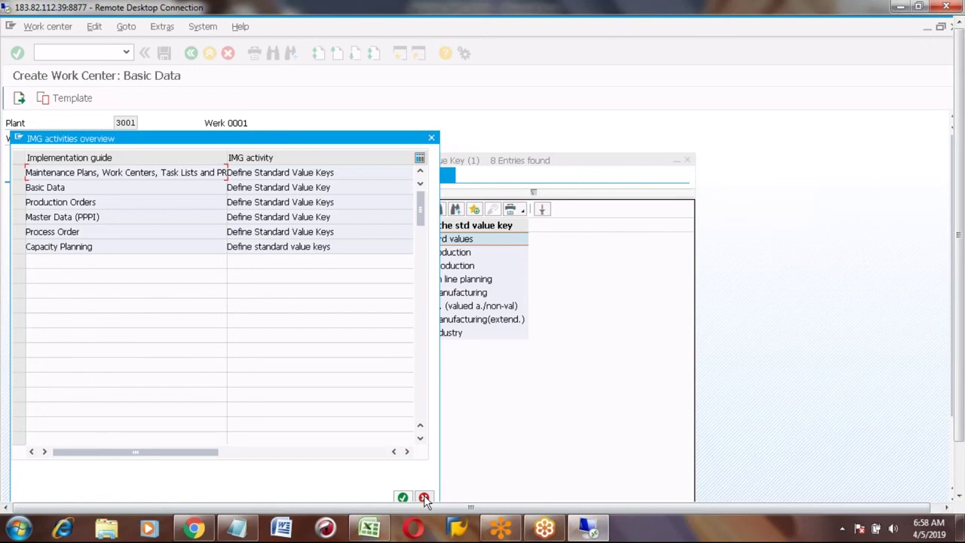
left_click(425, 498)
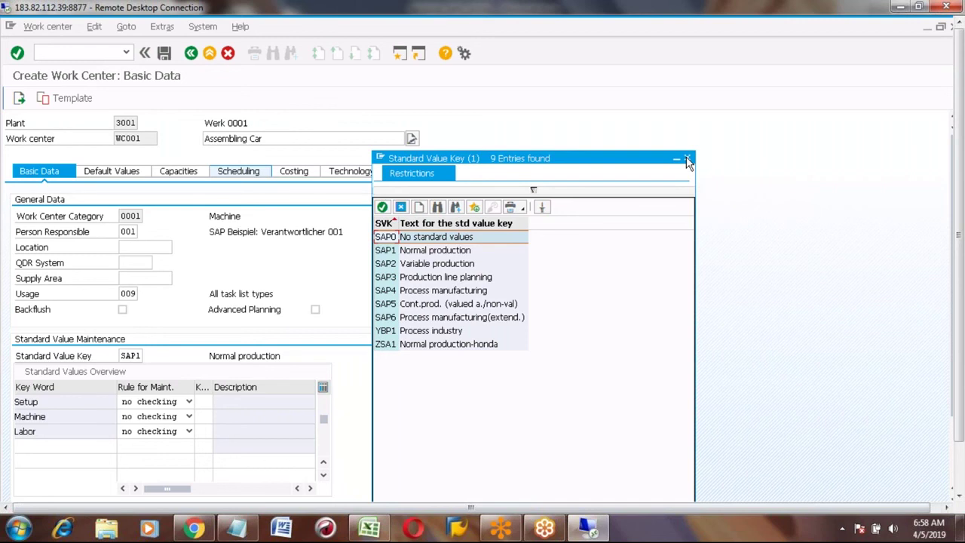
left_click(687, 159)
left_click(148, 355)
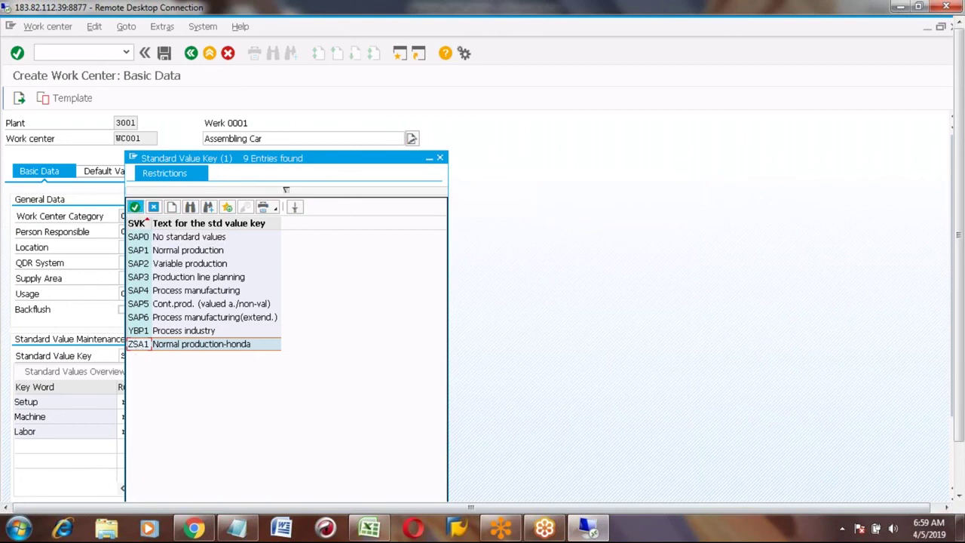
left_click(135, 207)
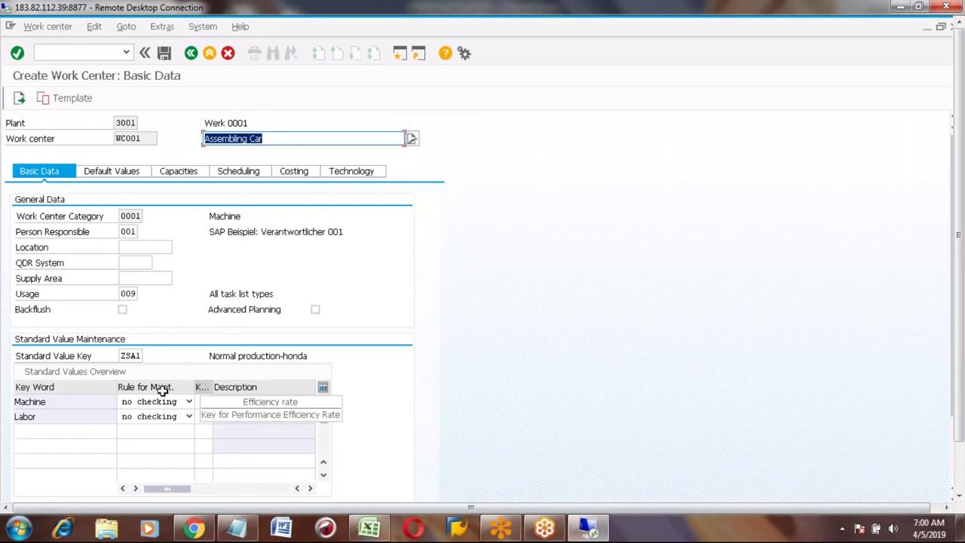
Examine the performance efficiency rate keys offered for the Machine standard value and the remaining columns of the Standard Values Overview.
left_click(64, 402)
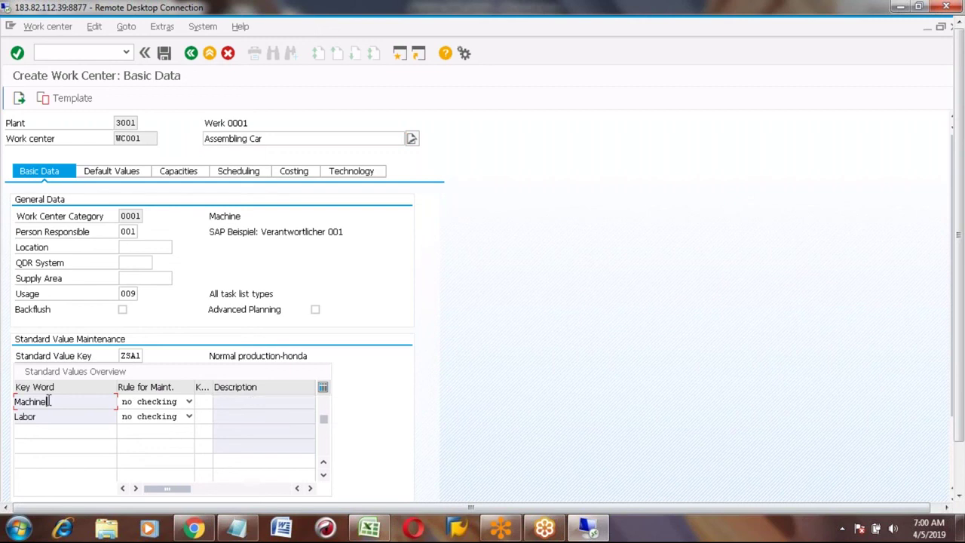
left_click(202, 402)
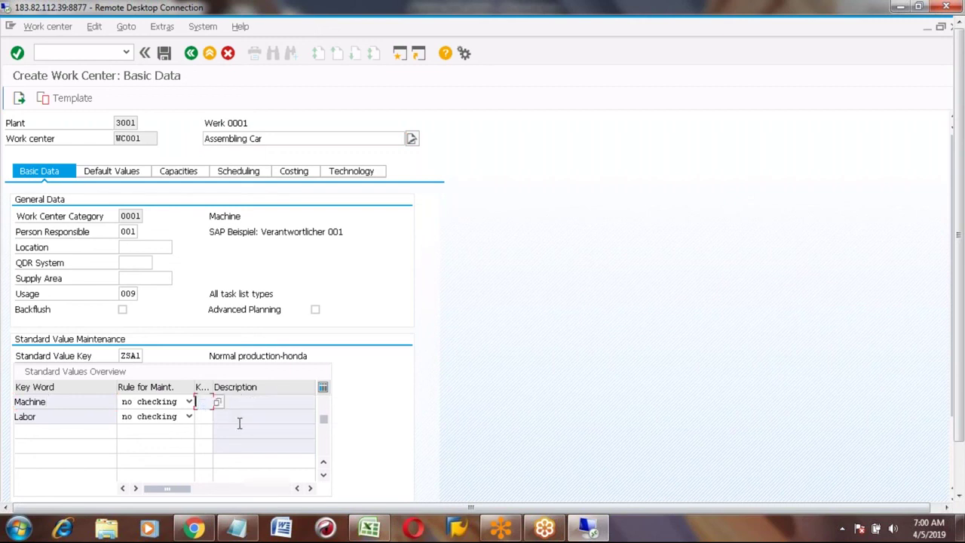
left_click(218, 403)
key("F4")
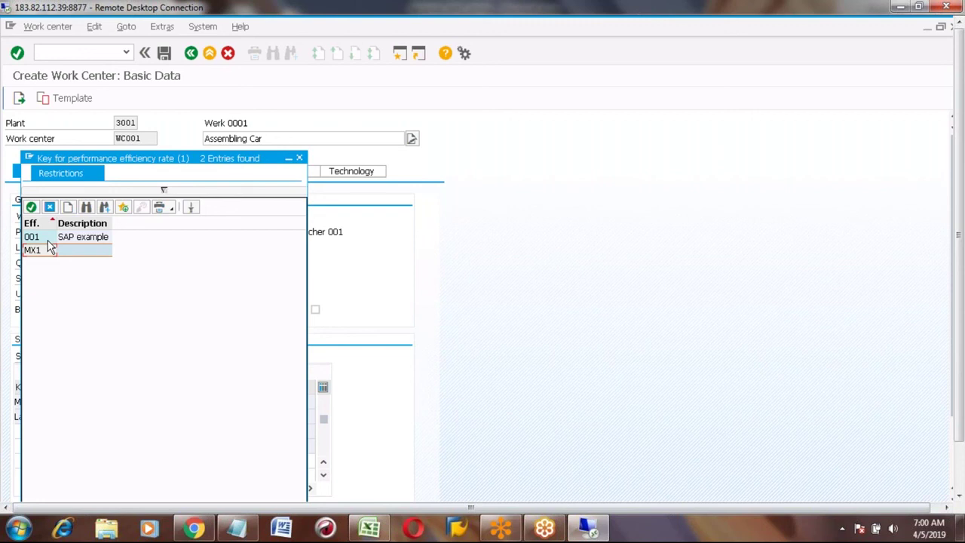
left_click(300, 158)
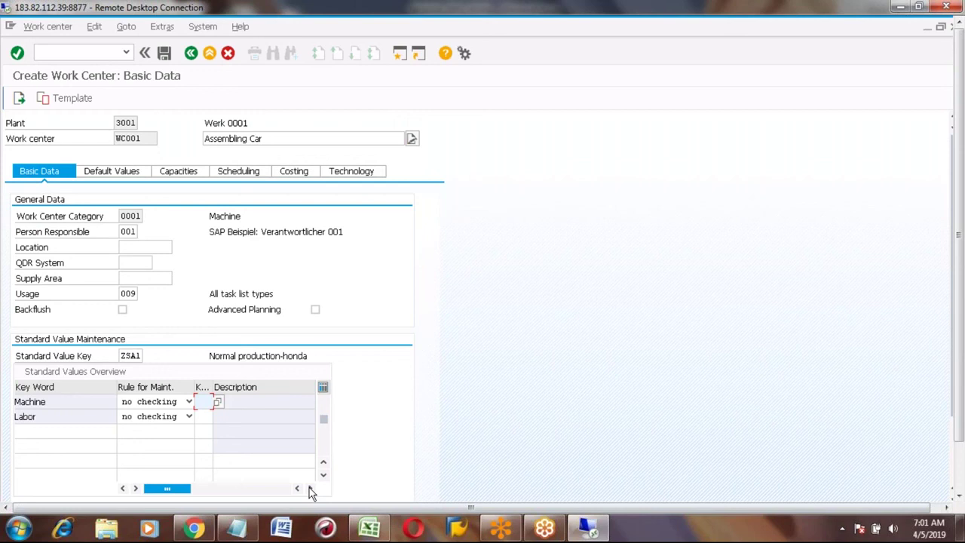
left_click(310, 489)
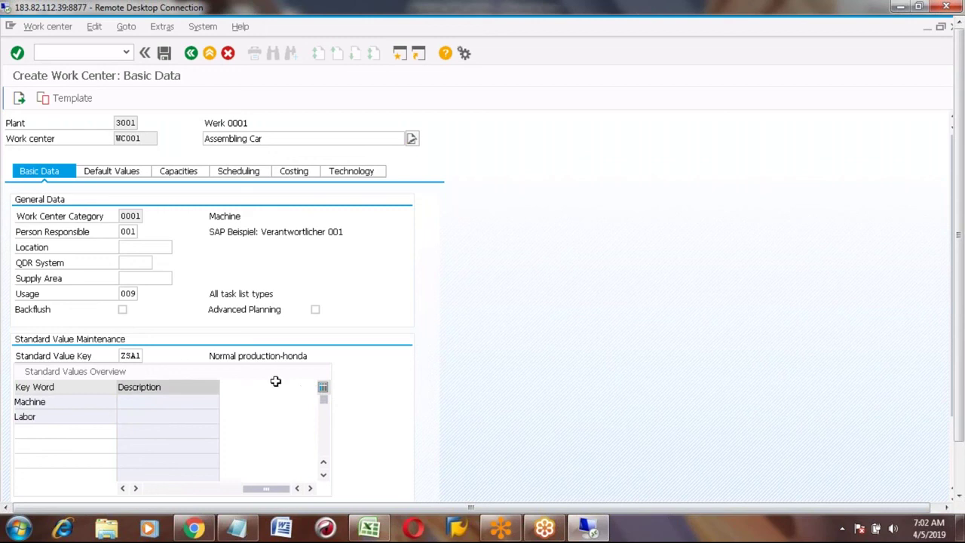
left_click(123, 490)
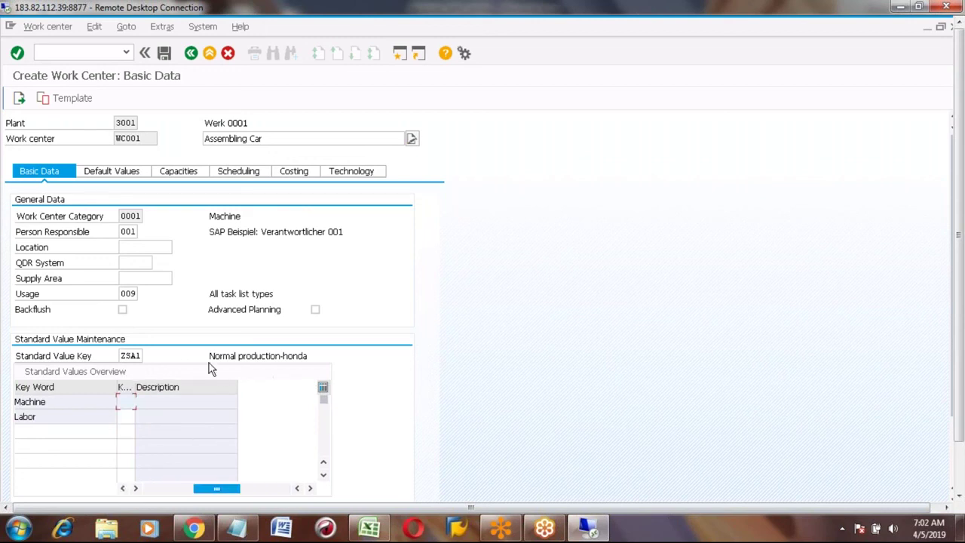
left_click(323, 388)
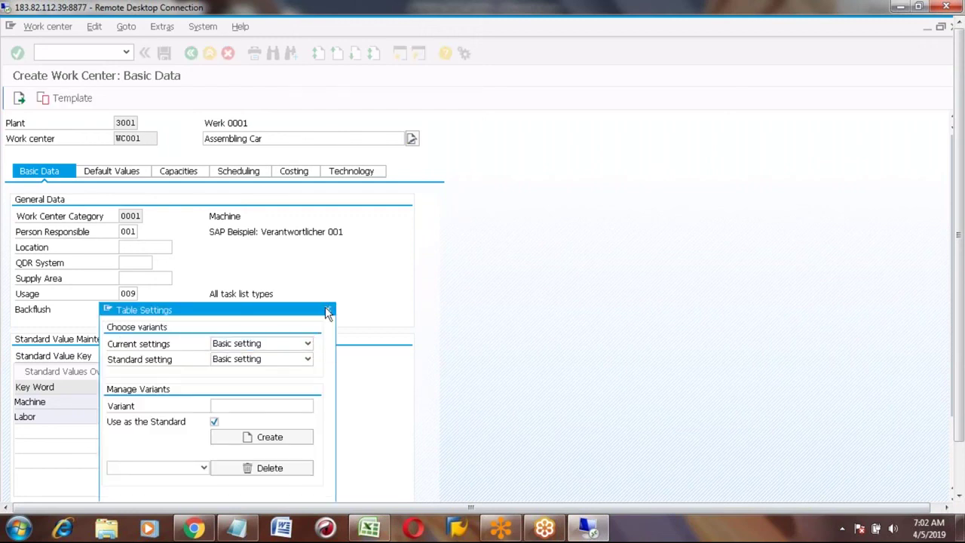
left_click(327, 310)
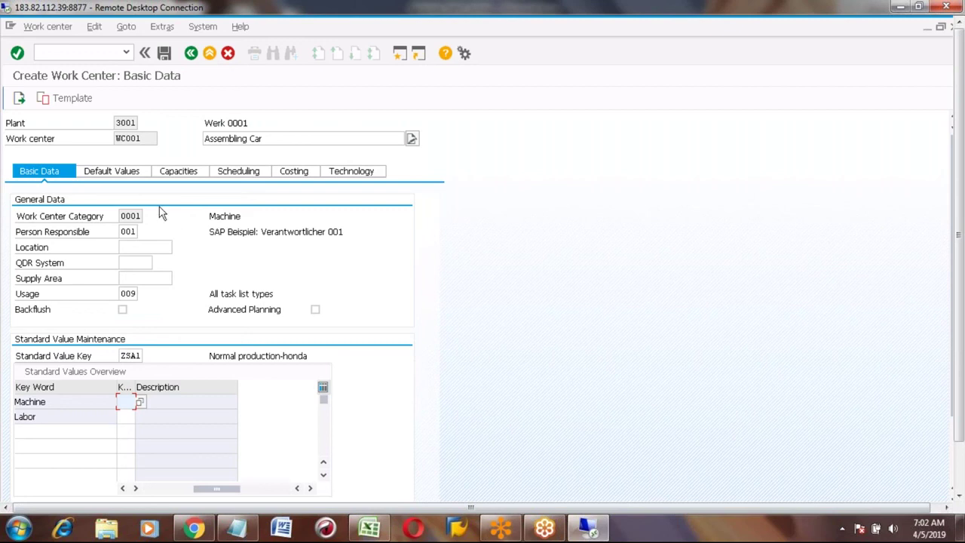
Set the default units of measurement for the Machine and Labor standard values of work center WC001 to HR.
left_click(109, 172)
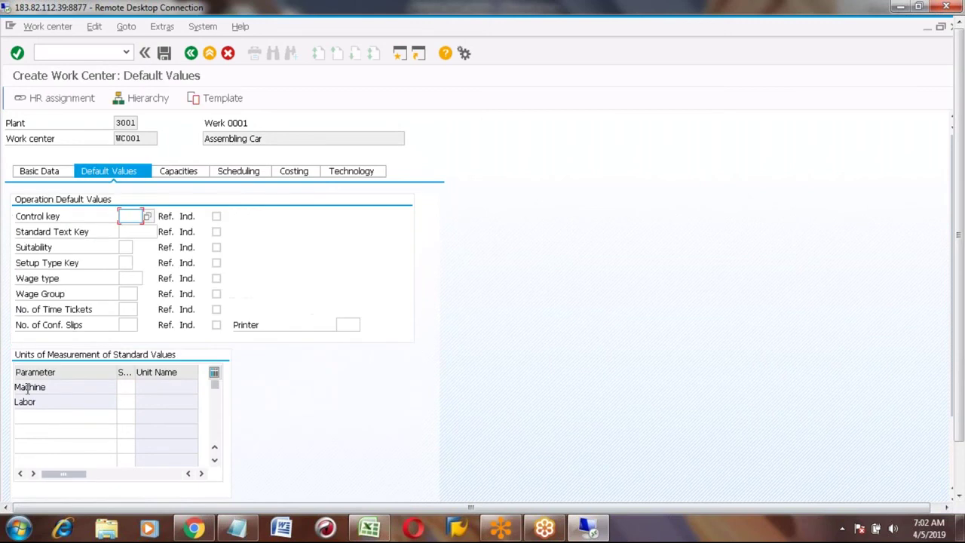
left_click(34, 401)
left_click(27, 384)
left_click(35, 404)
left_click(126, 387)
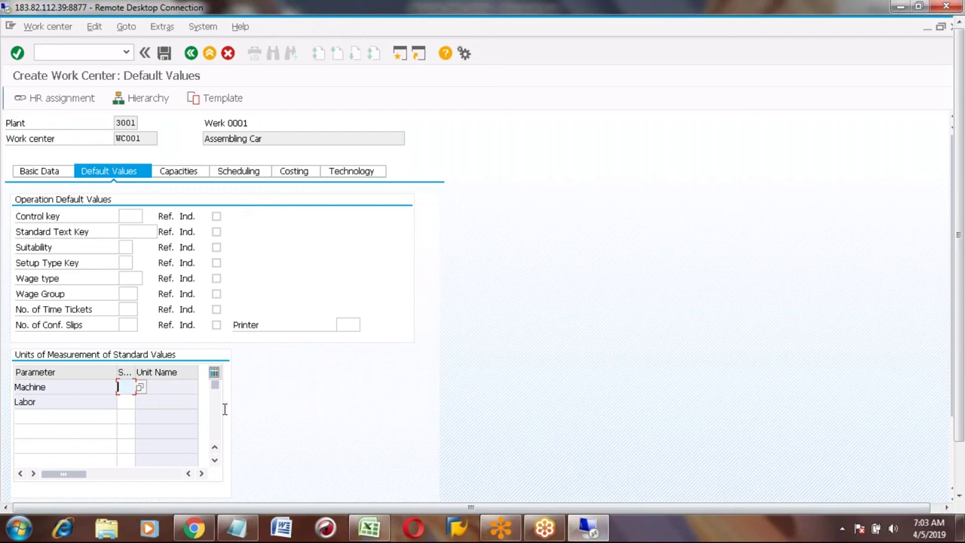
left_click(128, 402)
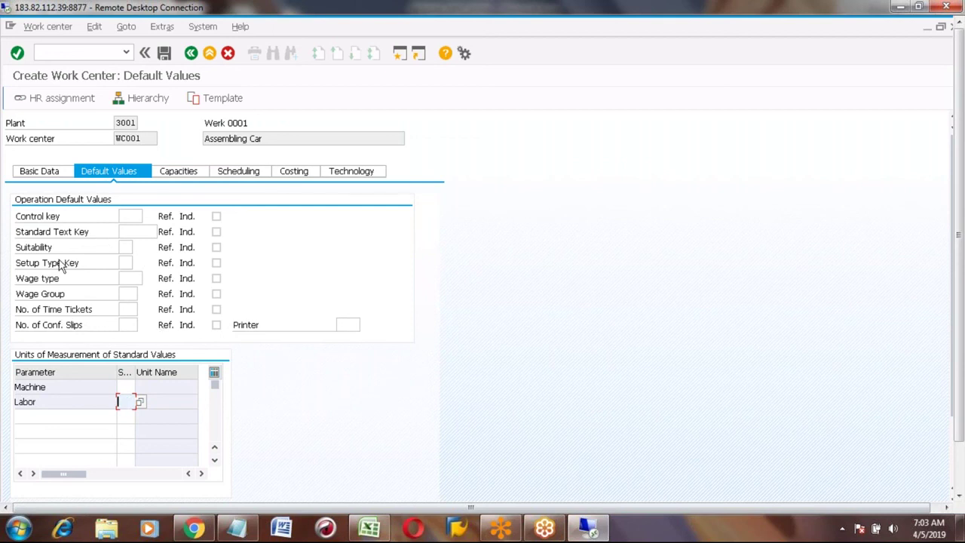
left_click(127, 217)
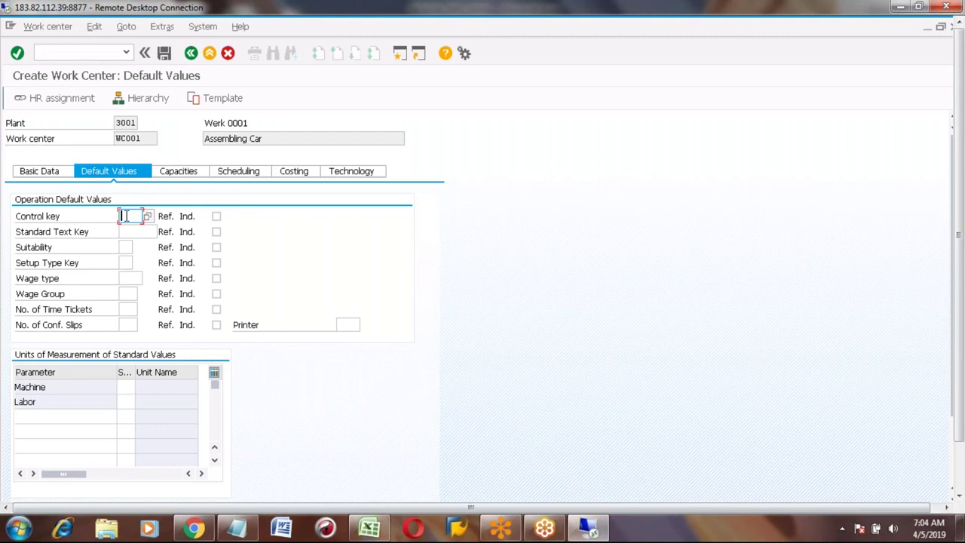
left_click(125, 388)
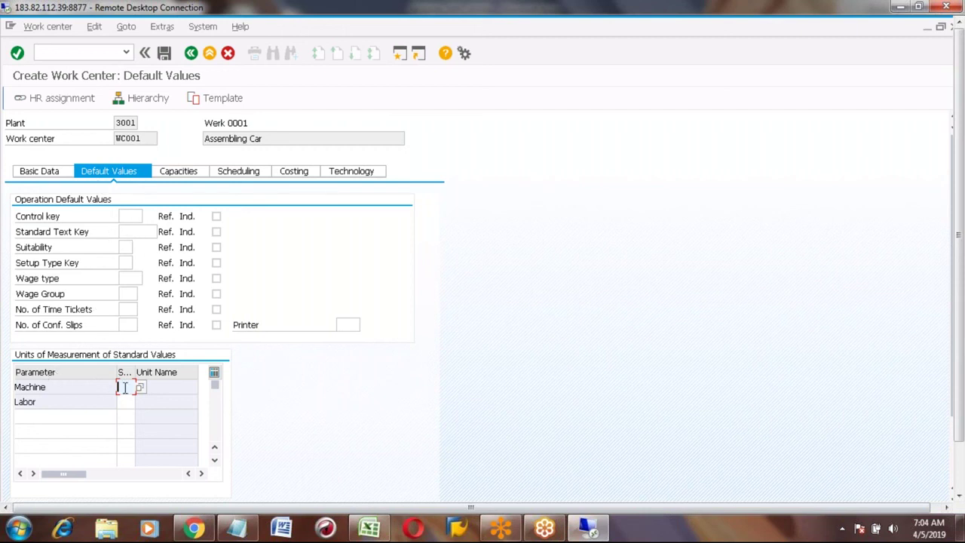
type("HR")
left_click(125, 401)
type("HR")
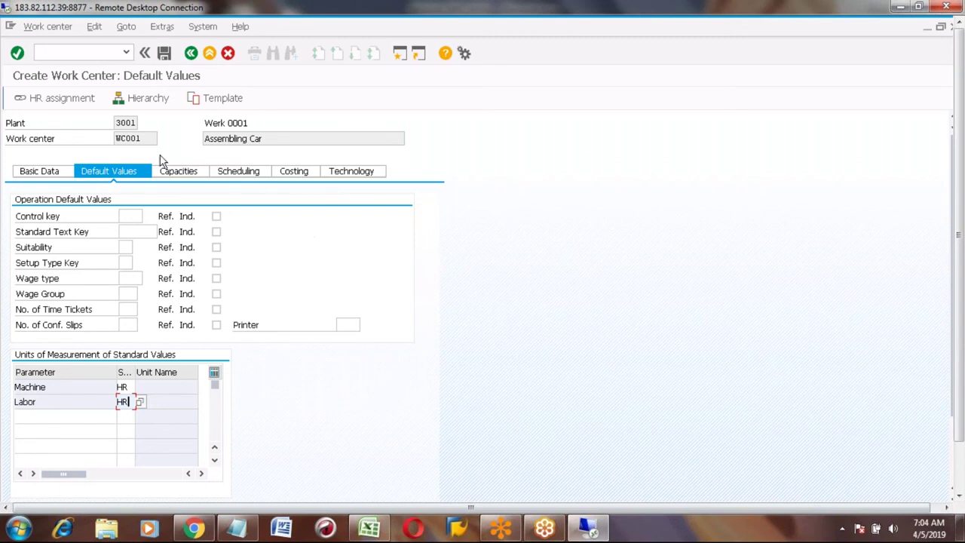
Choose PP01 (Routing/Ref. op. set - internal proc.) as the default control key, and tick and clear its reference indicator.
left_click(129, 215)
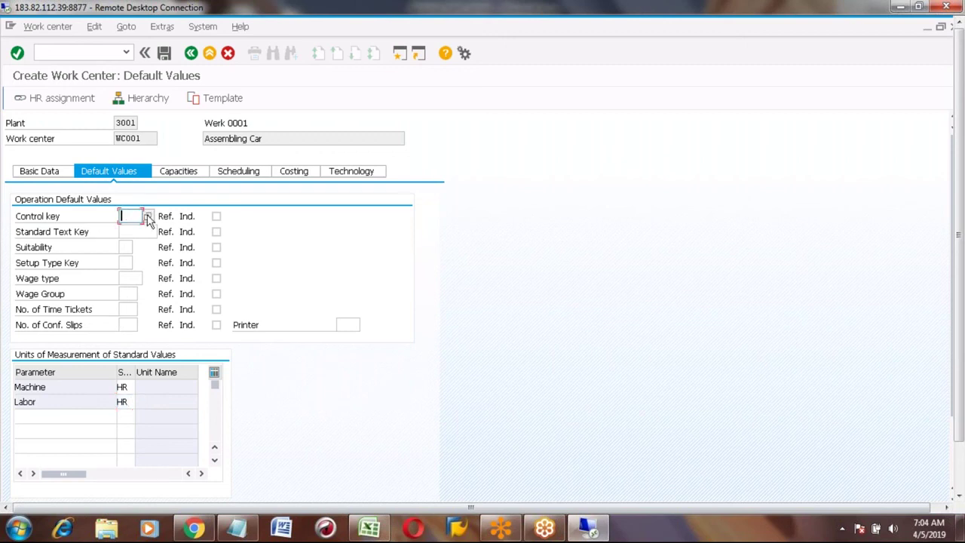
left_click(148, 217)
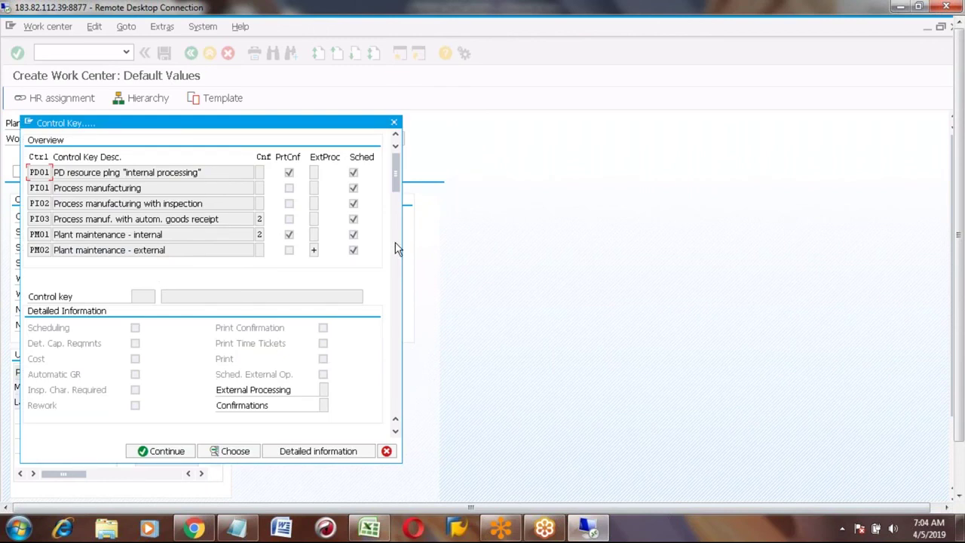
left_click(397, 248)
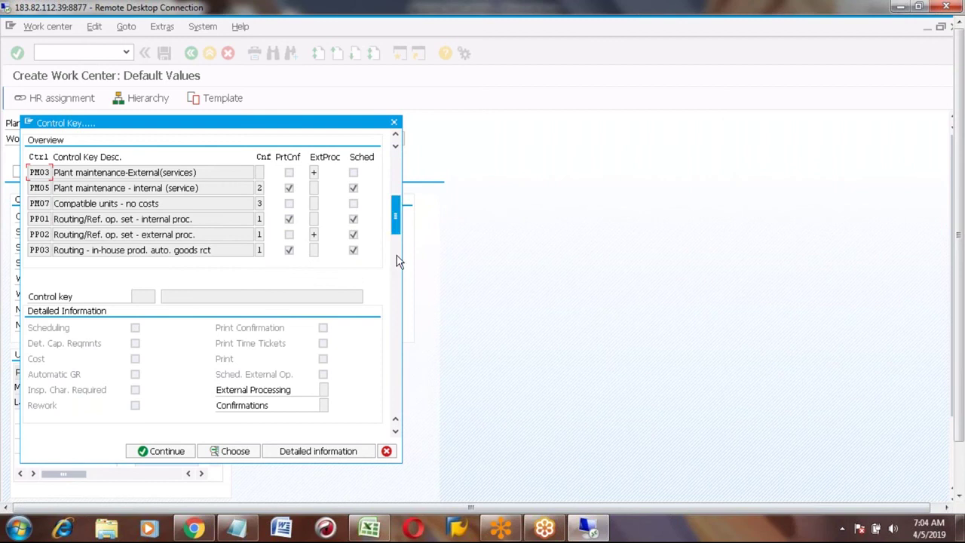
double_click(40, 219)
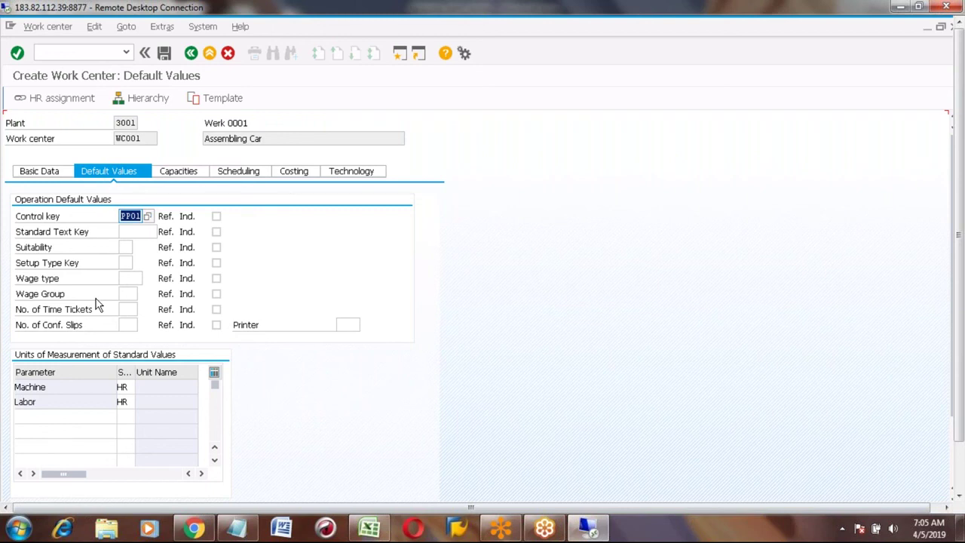
left_click(216, 217)
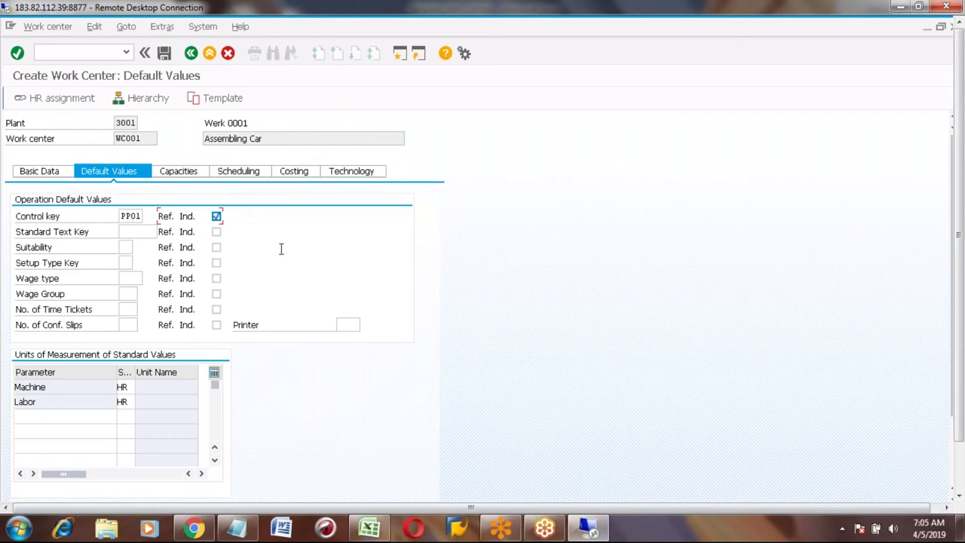
left_click(216, 216)
Set the first capacity category in the capacity overview of WC001 to 001.
left_click(181, 172)
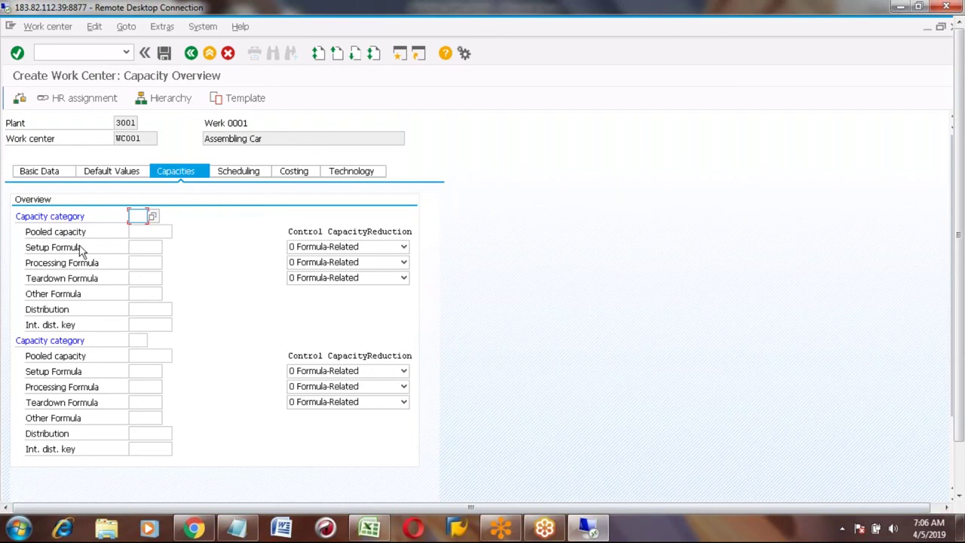
left_click(148, 249)
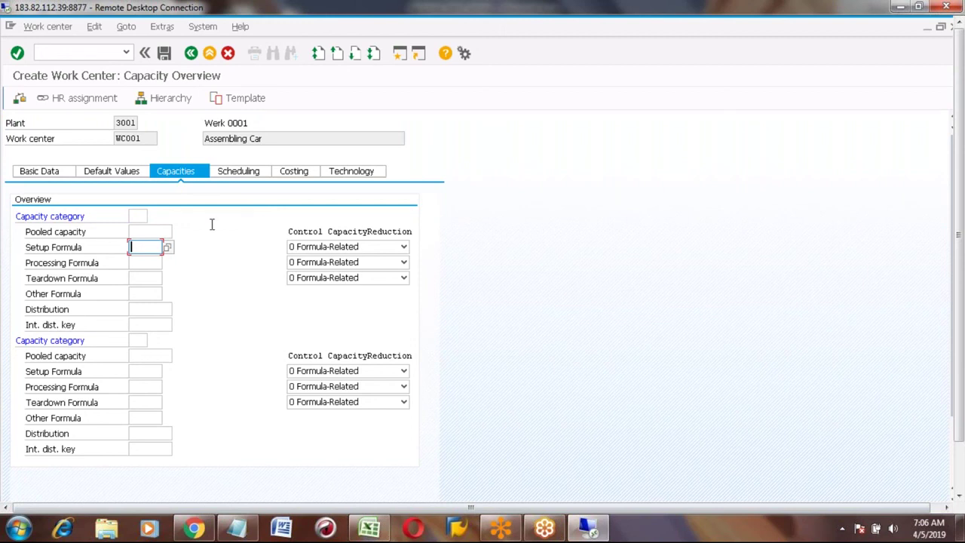
left_click(137, 215)
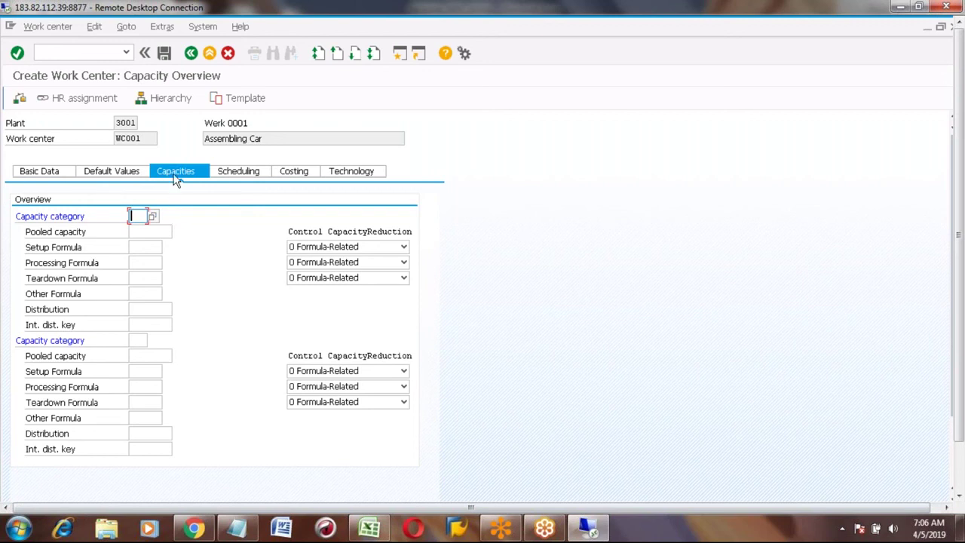
left_click(153, 218)
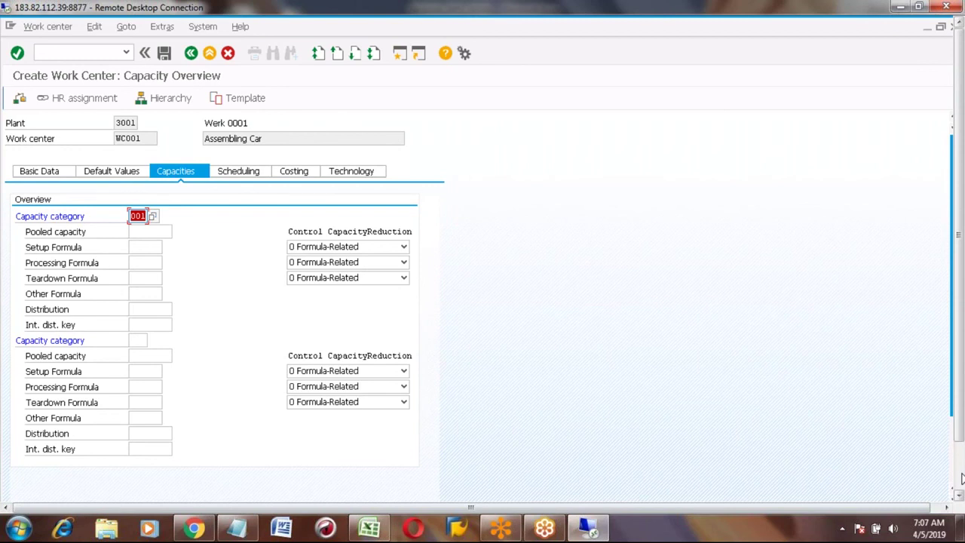
Open the header data of capacity category 001 and enter the description "Capacity of Machine".
scroll(961, 479, "down", 2)
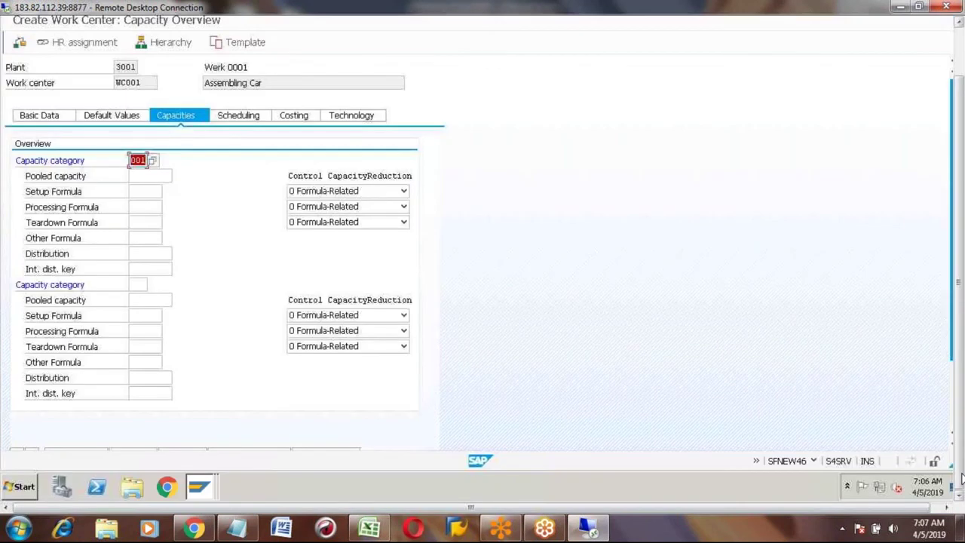
scroll(954, 448, "down", 1)
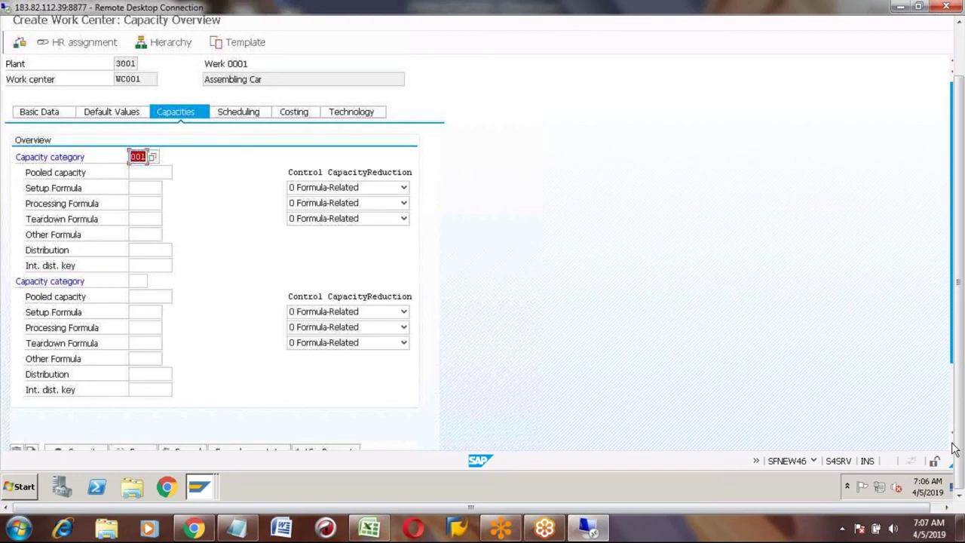
left_click(953, 448)
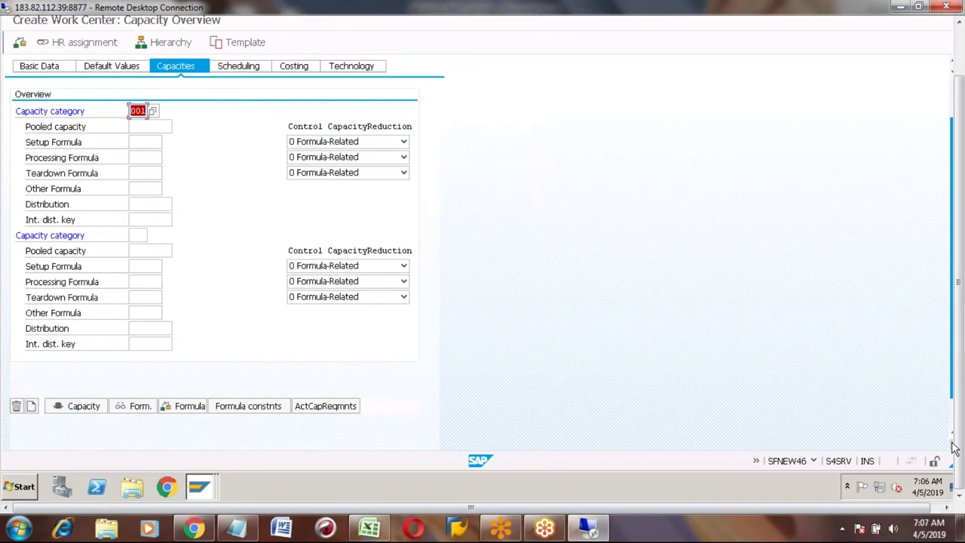
left_click(953, 448)
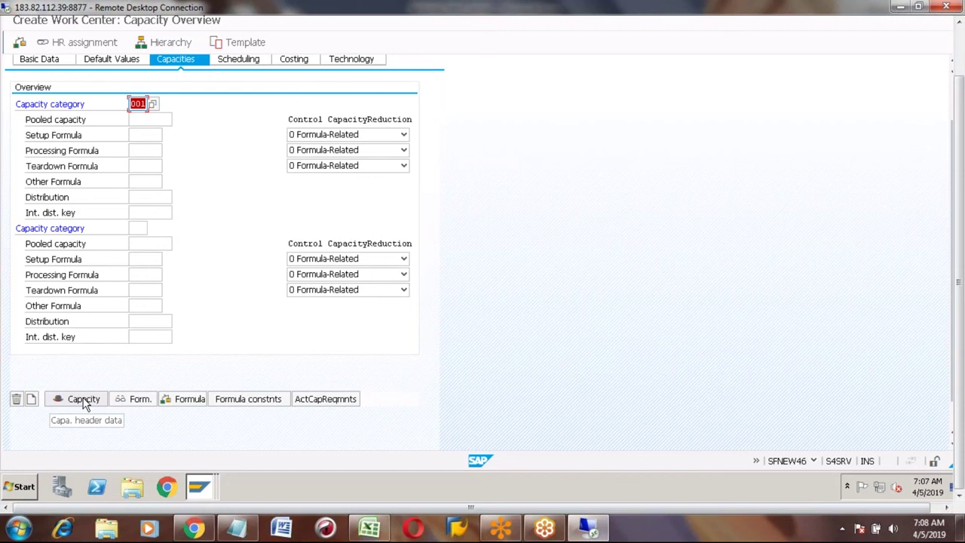
left_click(84, 402)
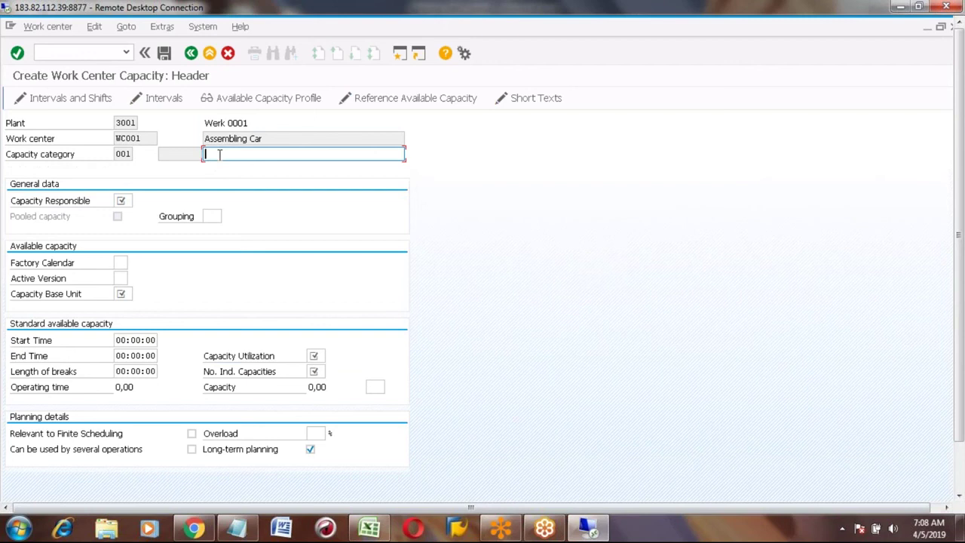
type("cp")
key("BackSpace")
key("BackSpace")
type("C")
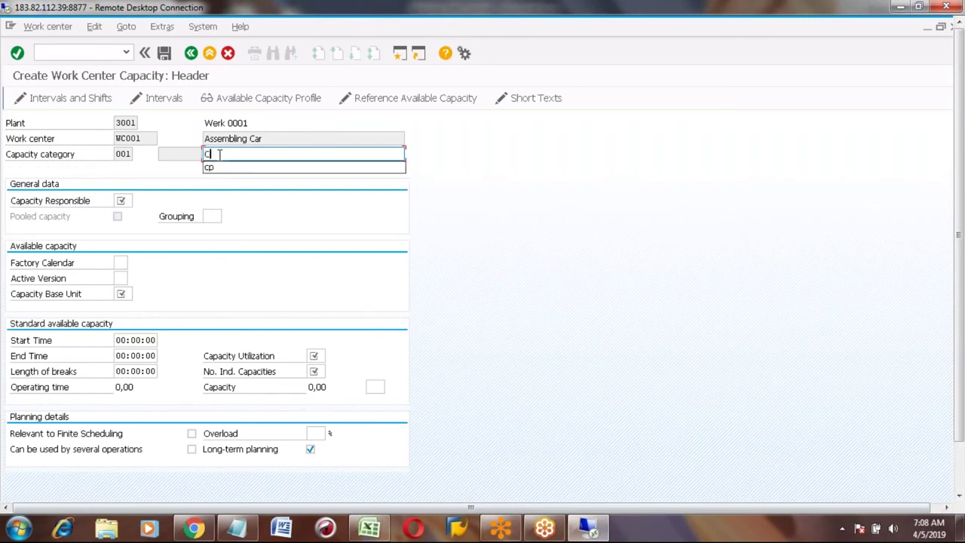
type("apacity")
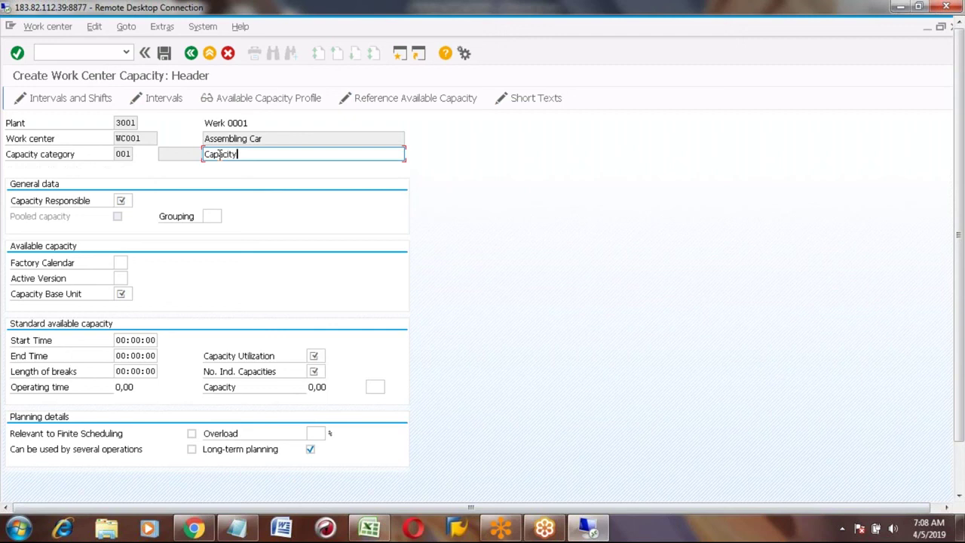
type(" of Machine")
Set the Capacity Responsible in the capacity header to 001.
left_click(122, 203)
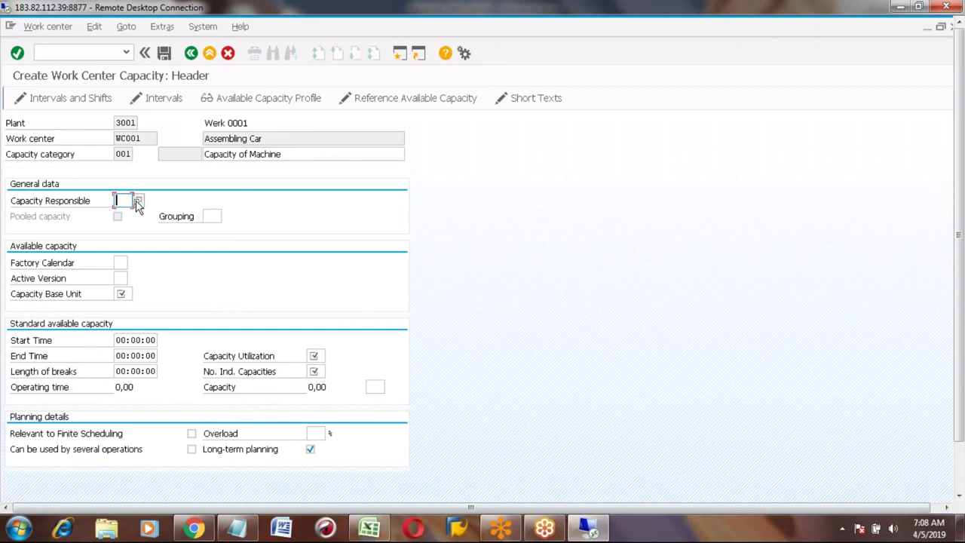
left_click(138, 202)
left_click(121, 262)
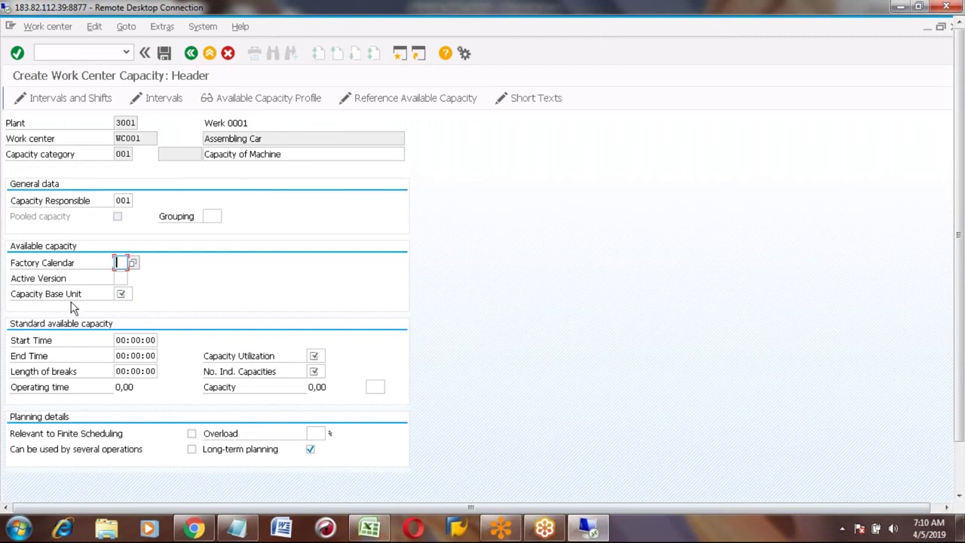
Set the capacity base unit to HR, the start time to 06:00:00, the end time to 18:00:00 and the length of breaks to 02:00:00.
left_click(127, 340)
left_click(126, 340)
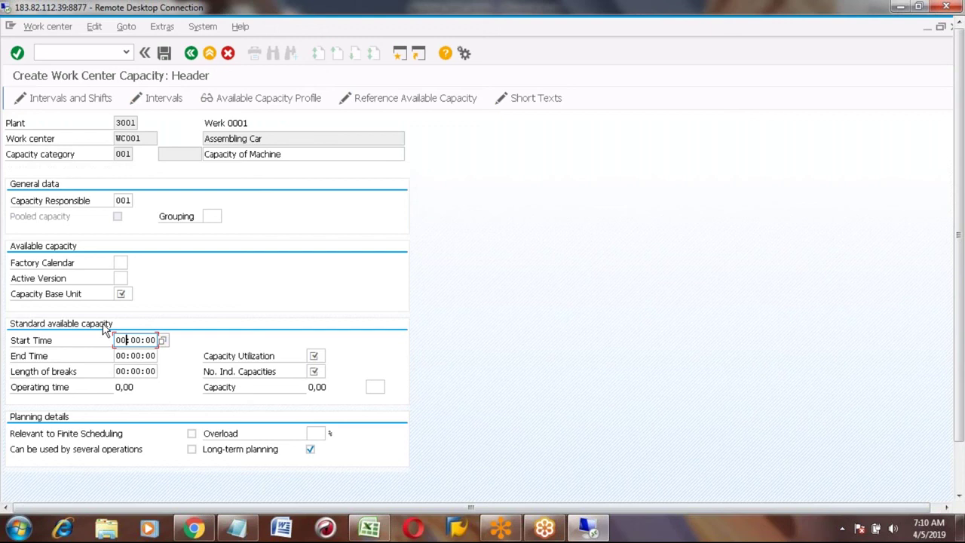
type("06")
key("Tab")
type("18")
key("Tab")
type("02")
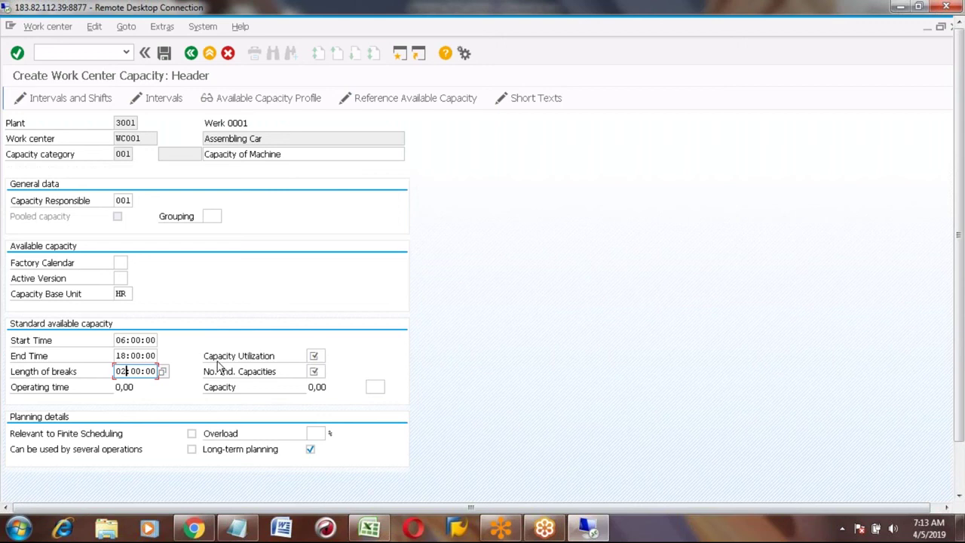
key("Tab")
Set the capacity utilization to 80 and the number of individual capacities to 1.
left_click(314, 355)
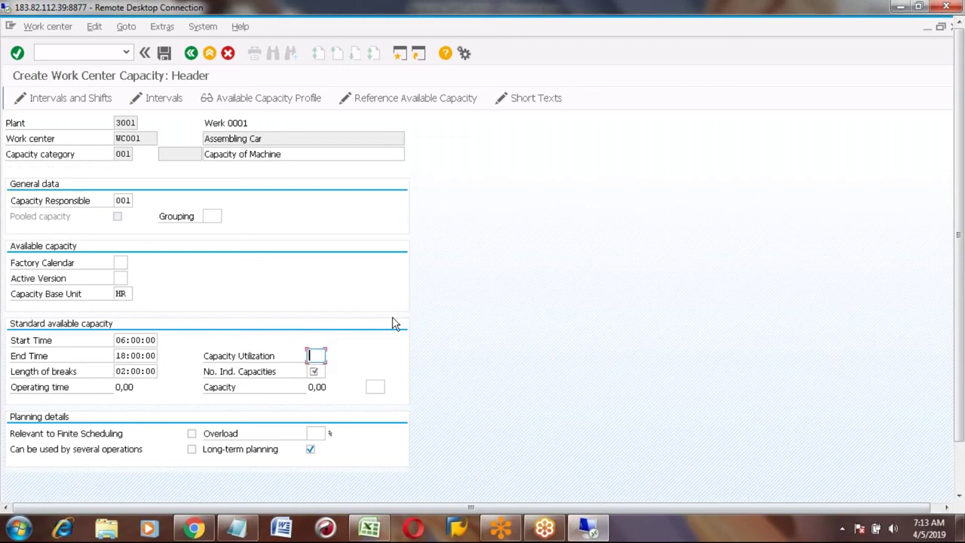
type("80")
left_click(314, 371)
type("1")
Change the end time to 22:00:00 and the capacity utilization to 100.
left_click(127, 357)
key("Delete")
key("Delete")
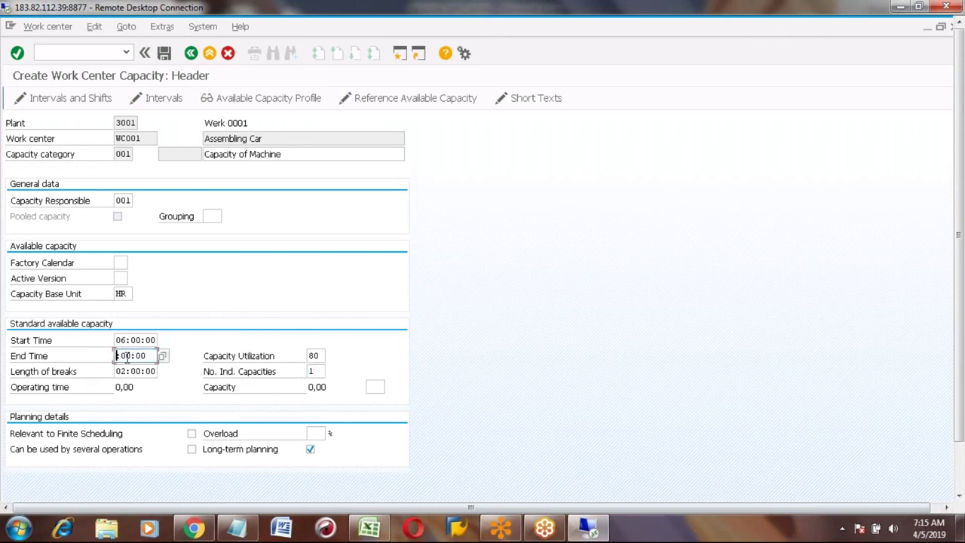
type("22")
left_click(321, 356)
key("BackSpace")
key("BackSpace")
type("100")
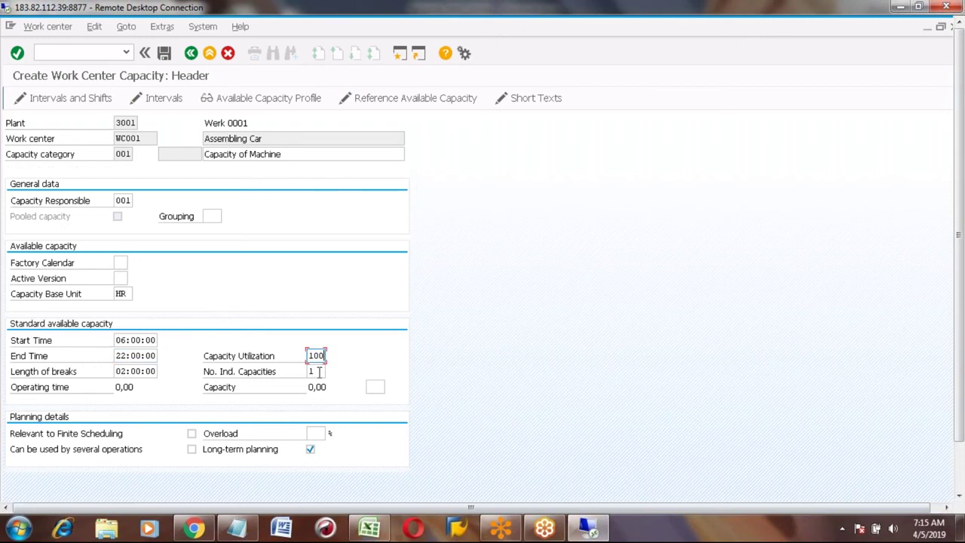
Confirm the capacity header entries to calculate the operating time and capacity, and check them against the entered times.
left_click(127, 371)
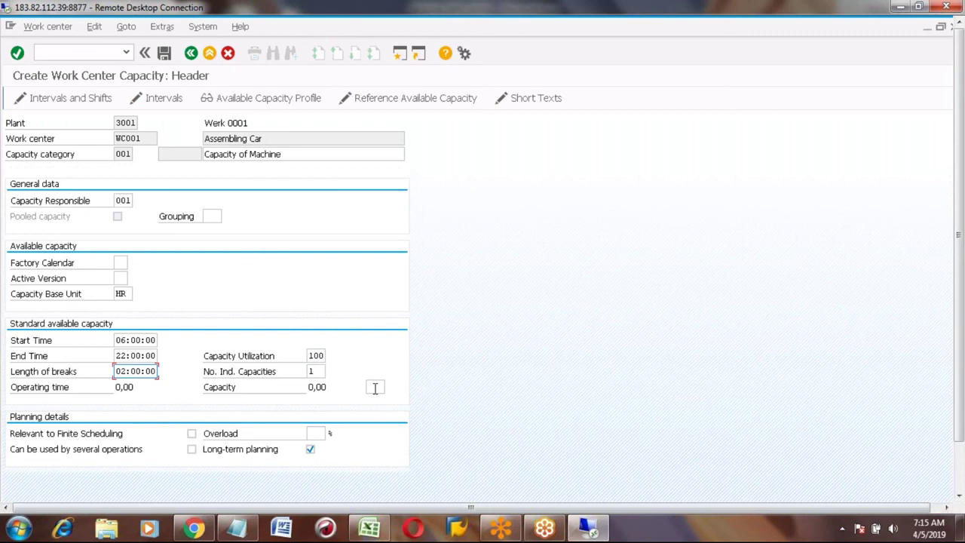
key("Return")
double_click(314, 387)
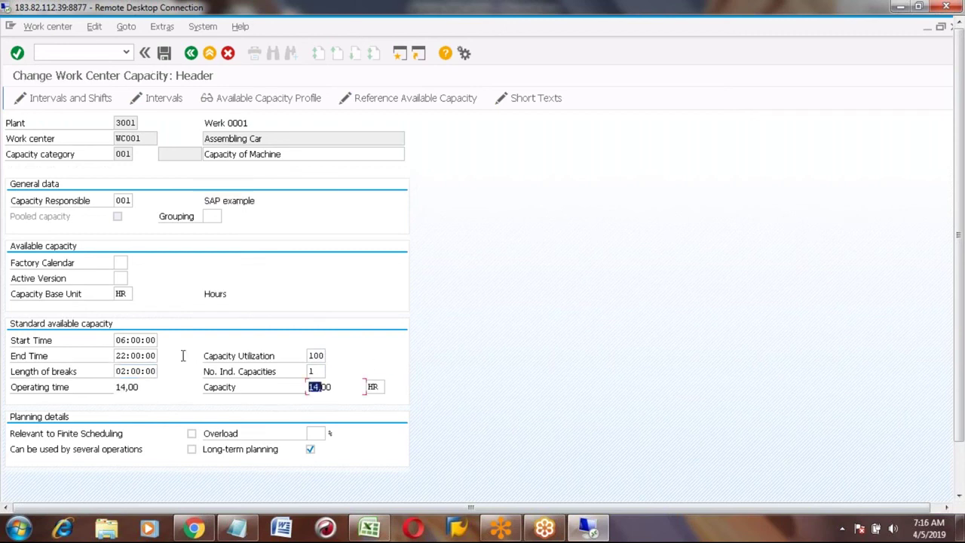
left_click(128, 341)
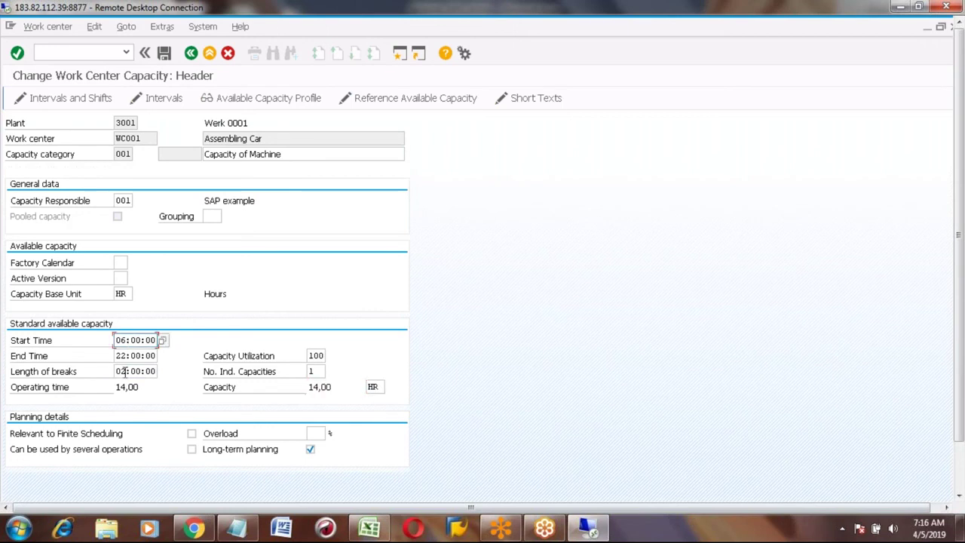
Set the number of individual capacities to 2 and recalculate the capacity.
left_click(317, 371)
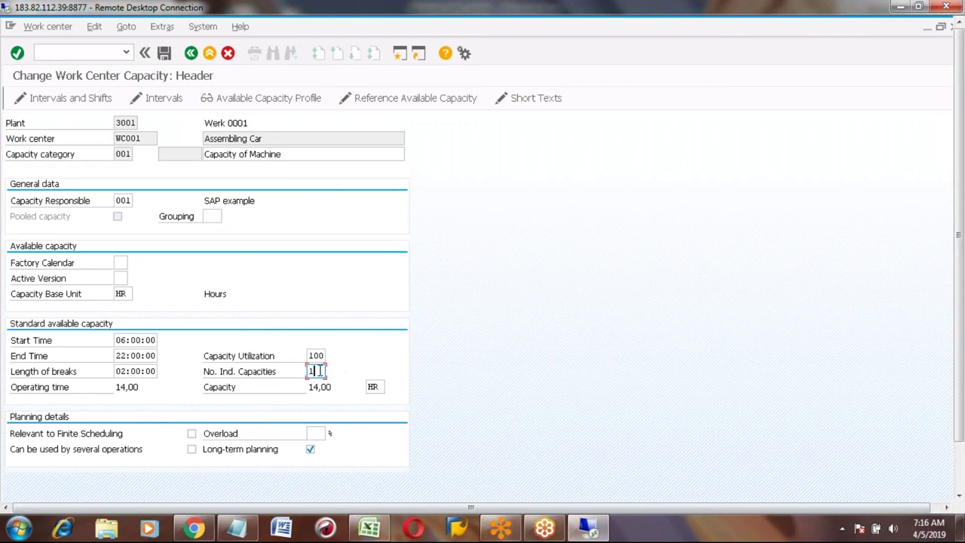
key("BackSpace")
type("2")
key("Return")
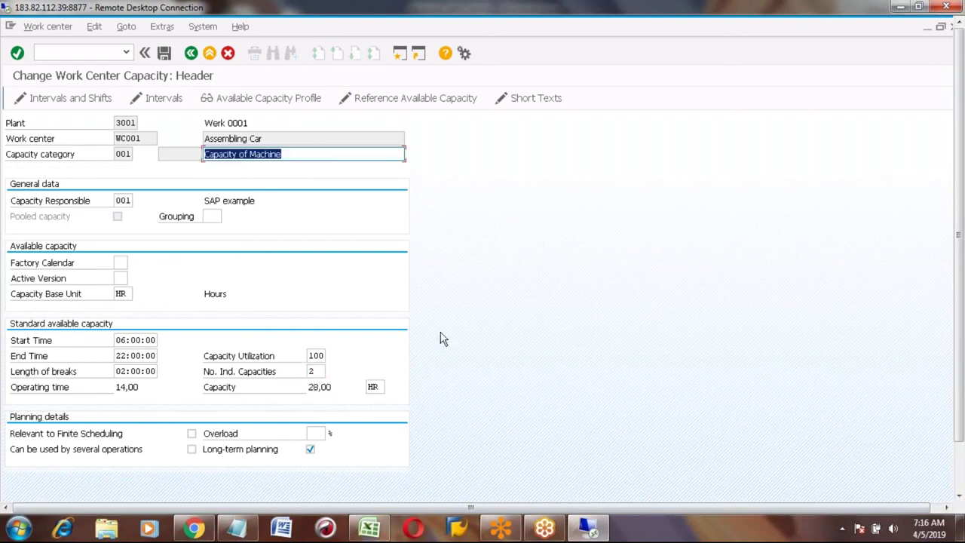
Reset the number of individual capacities to 1 and recalculate the capacity.
left_click(318, 373)
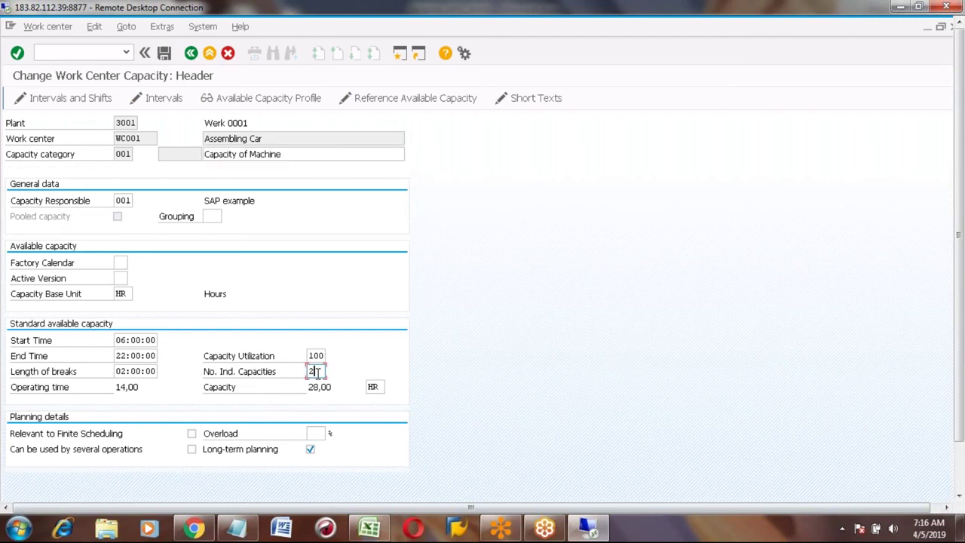
key("BackSpace")
type("1")
key("Return")
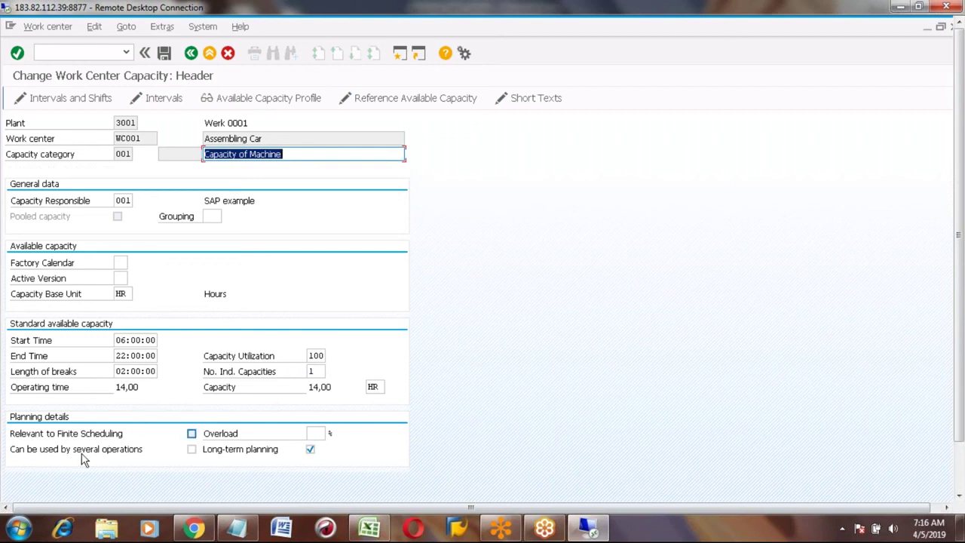
Mark the machine capacity as relevant to finite scheduling and usable by several operations, leaving the overload percentage blank.
left_click(193, 436)
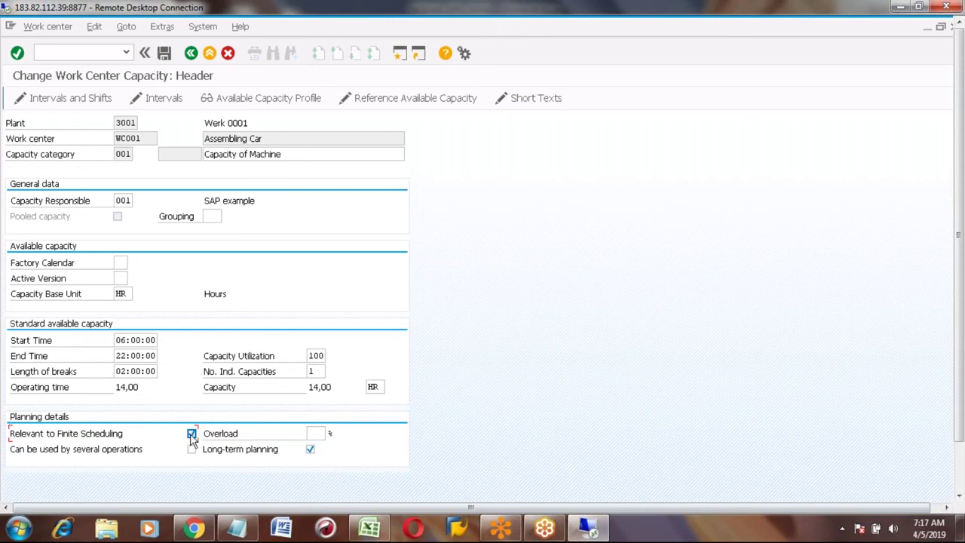
left_click(314, 434)
type("10")
key("BackSpace")
key("BackSpace")
left_click(193, 451)
left_click(192, 450)
Switch to Excel and list operations 1 Assembling, 2 Painting and 3 Testing in rows 141 to 143, each with work center WC001.
key("alt+Tab")
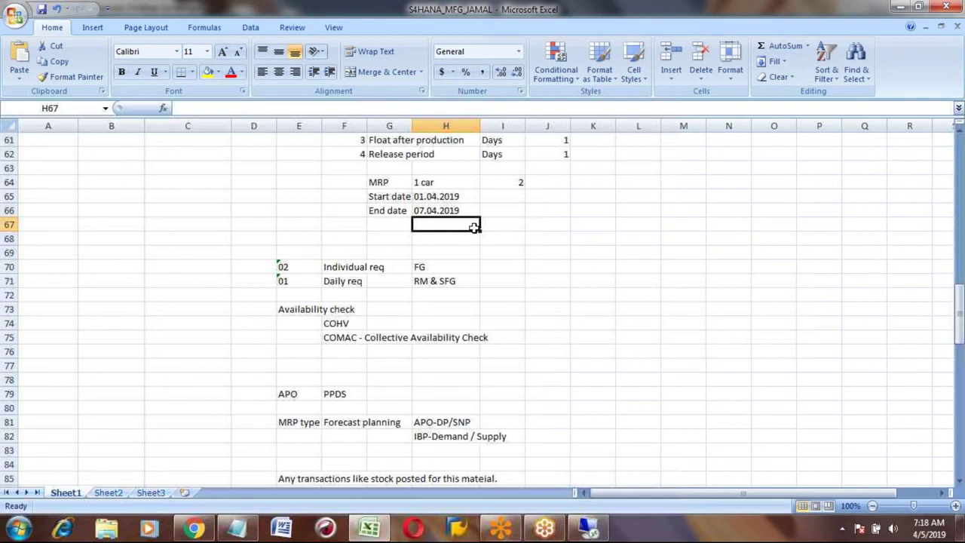
type("Assembling")
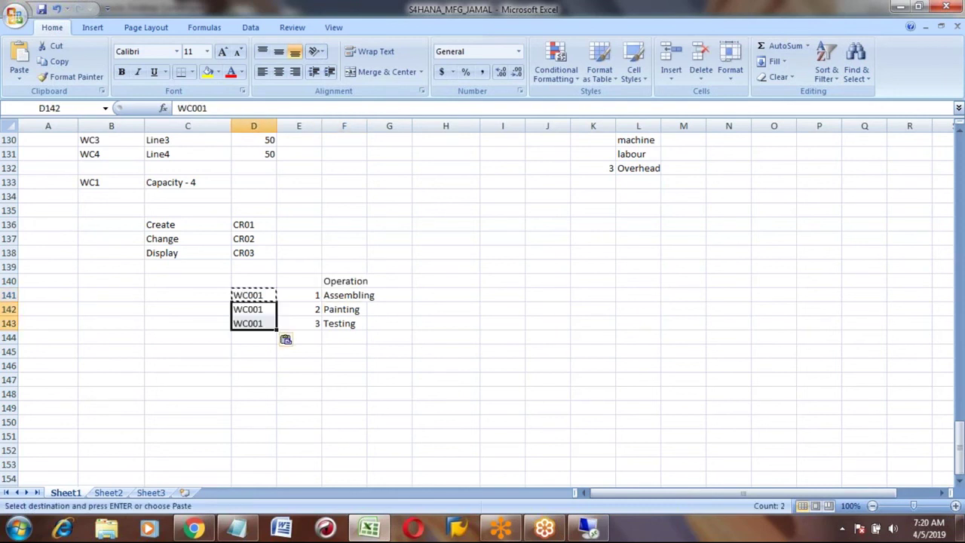
Switch back to SAP and return from the capacity header to the processing formula field in the capacity overview.
key("alt+Tab")
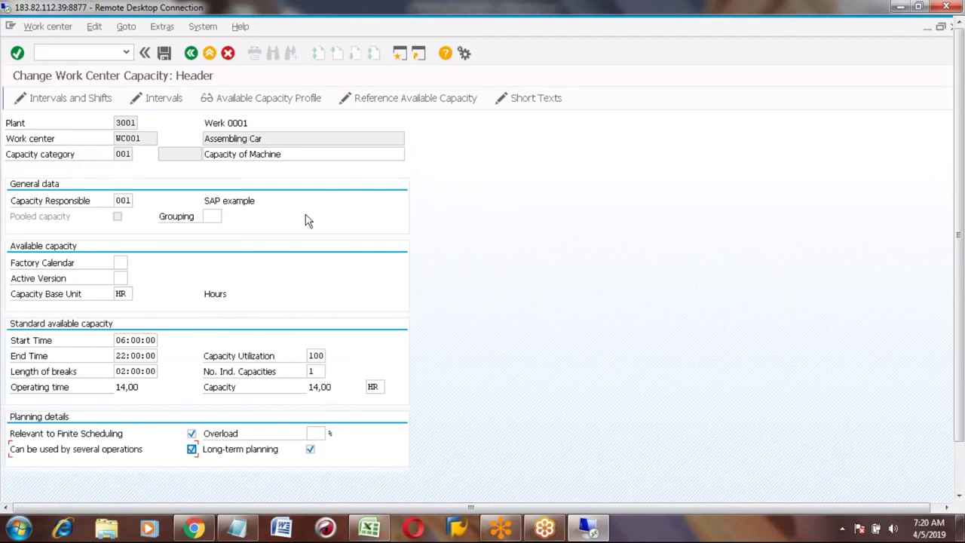
left_click(191, 55)
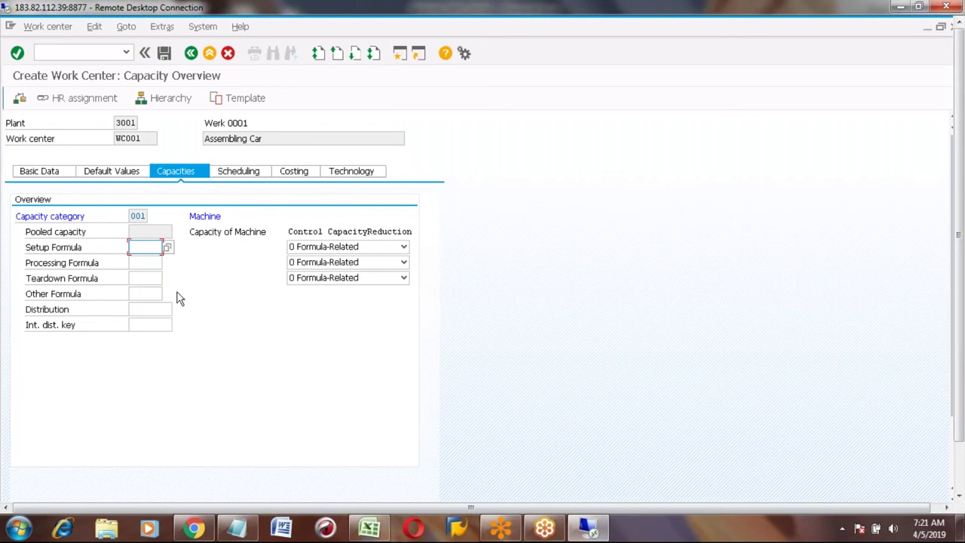
left_click(141, 262)
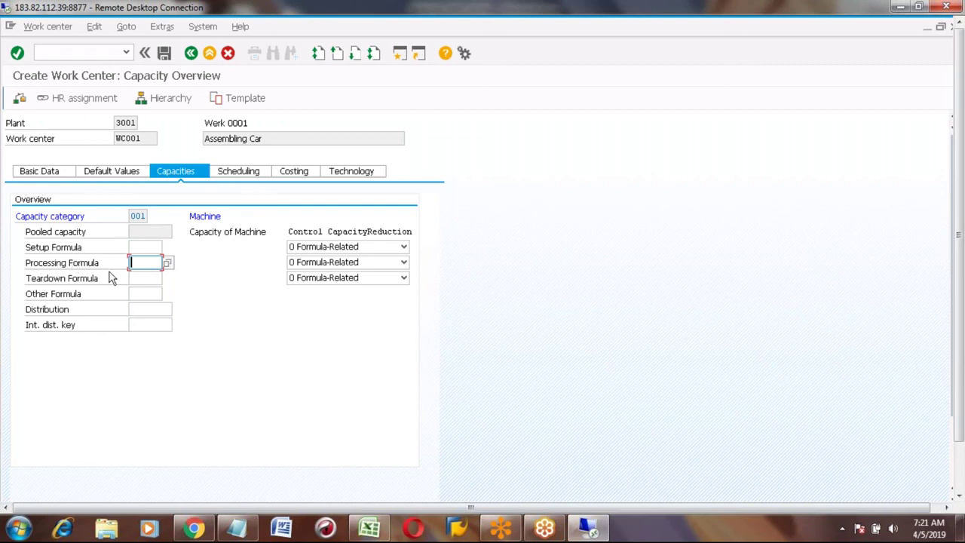
Switch to Excel and enter 1 CAR in cell D147 and 10 HR in cell E147.
left_click(369, 530)
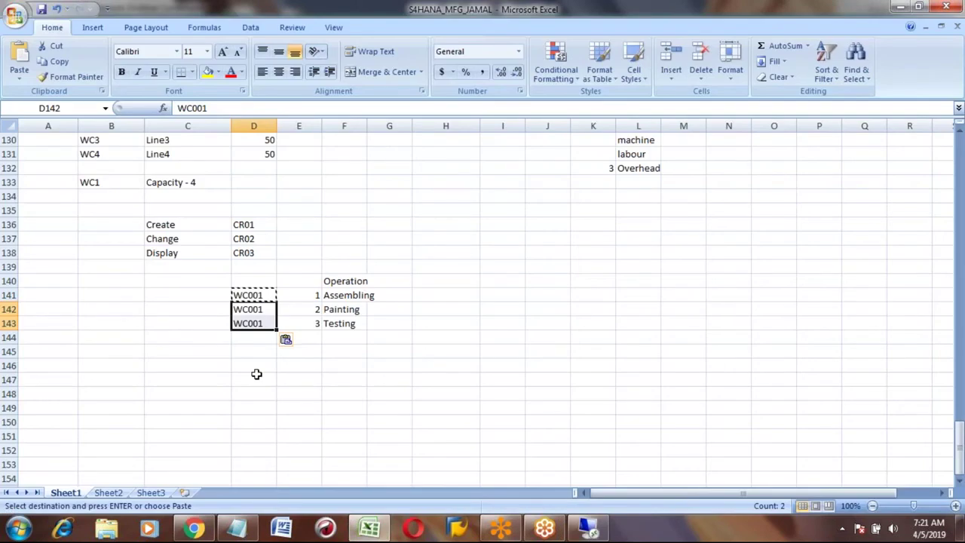
left_click(256, 375)
type("1 CAR")
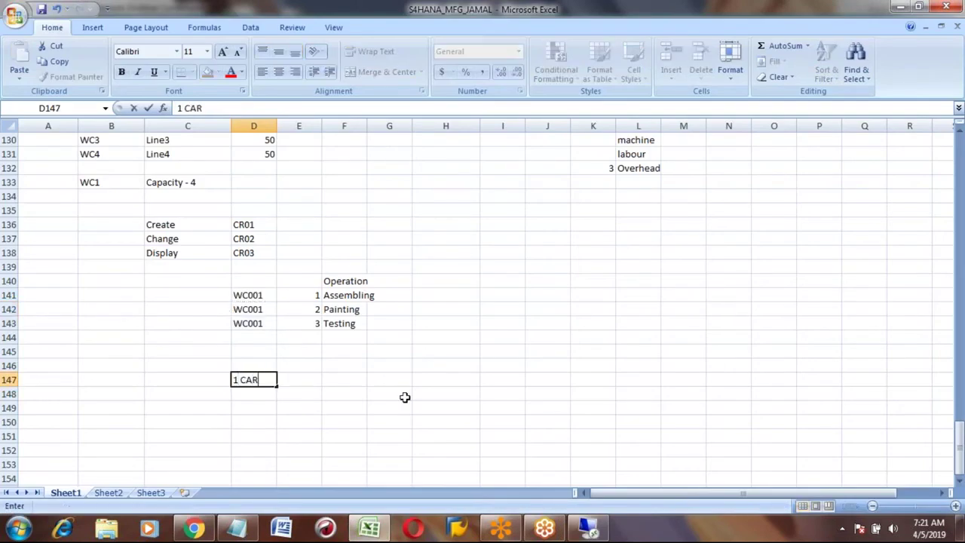
key("ctrl+Return")
key("Tab")
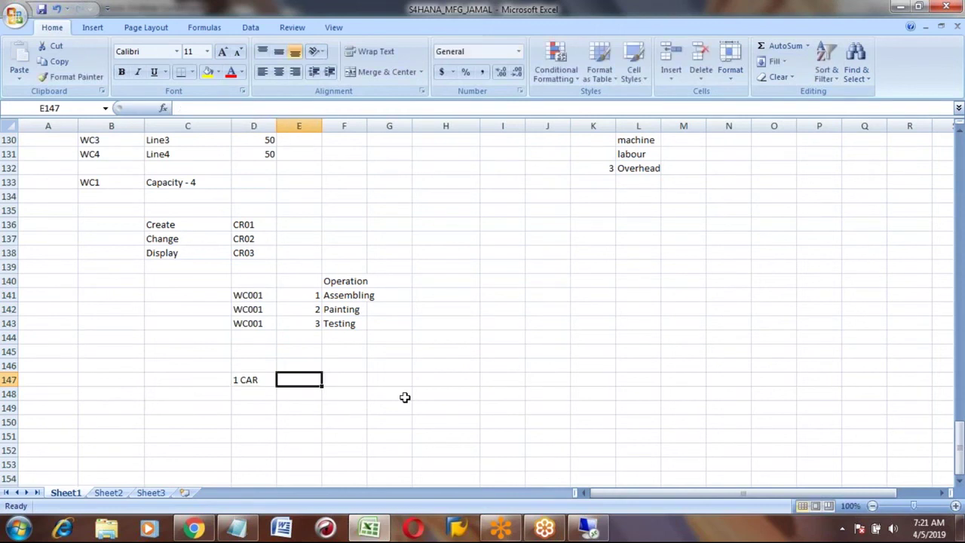
type("10 H")
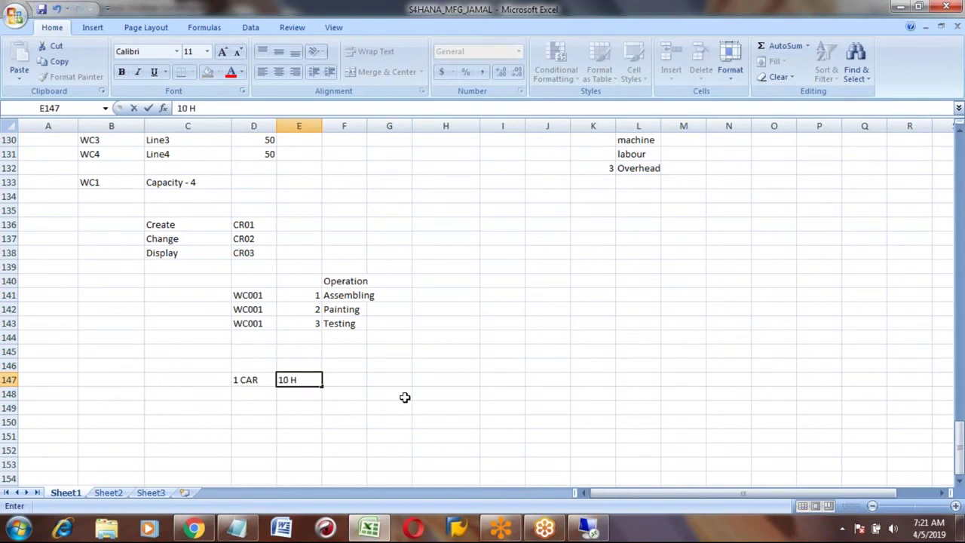
type("R")
key("Return")
key("Up")
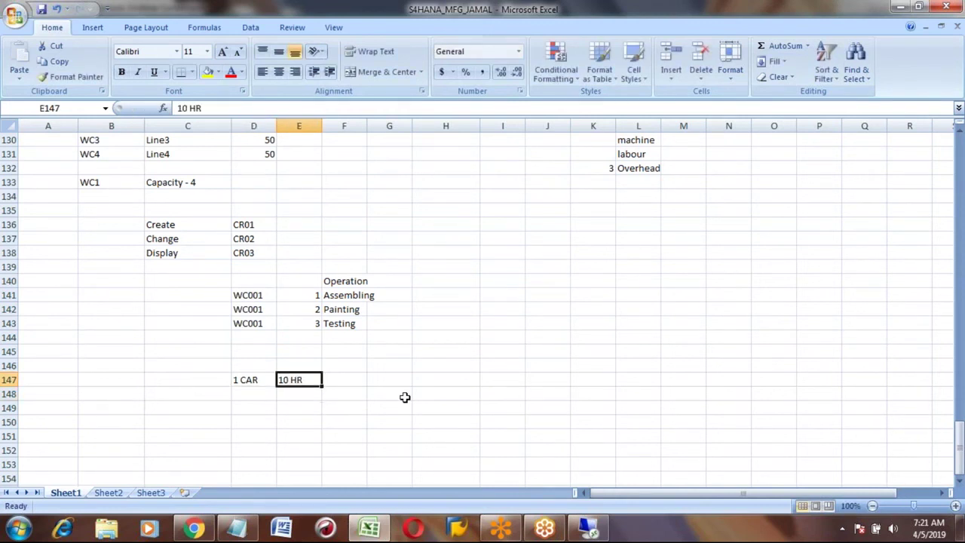
key("Left")
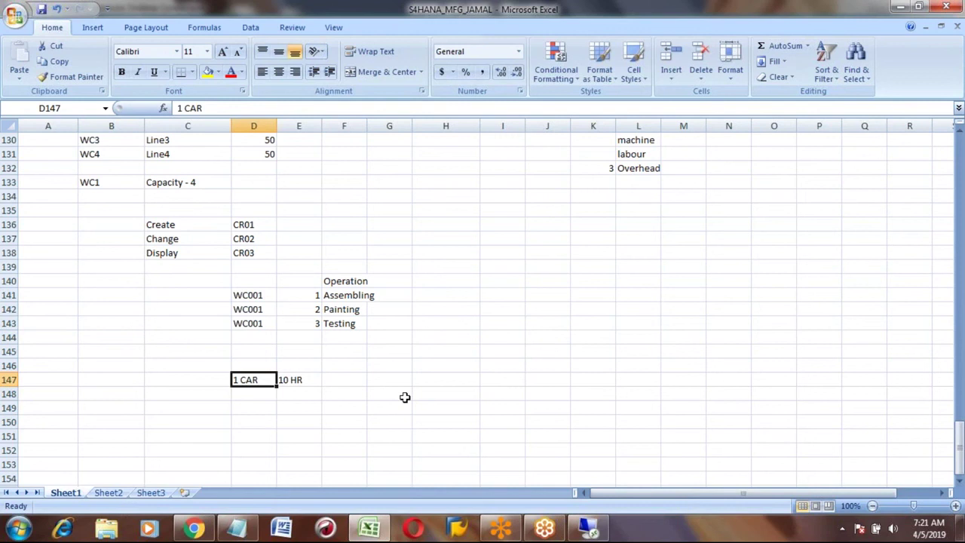
Enter 5 CAR in cell D148 and 50 HR in cell E148.
key("Right")
key("Down")
key("Left")
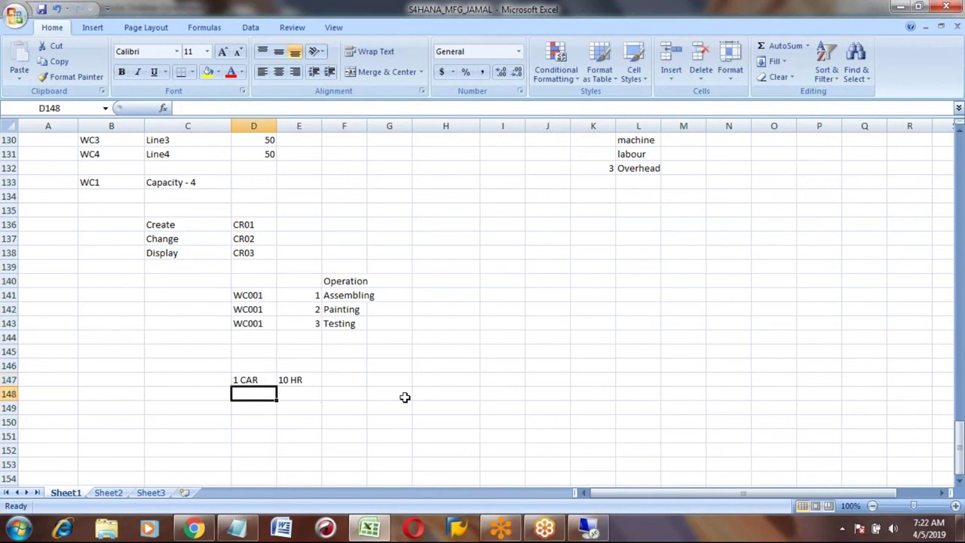
type("5")
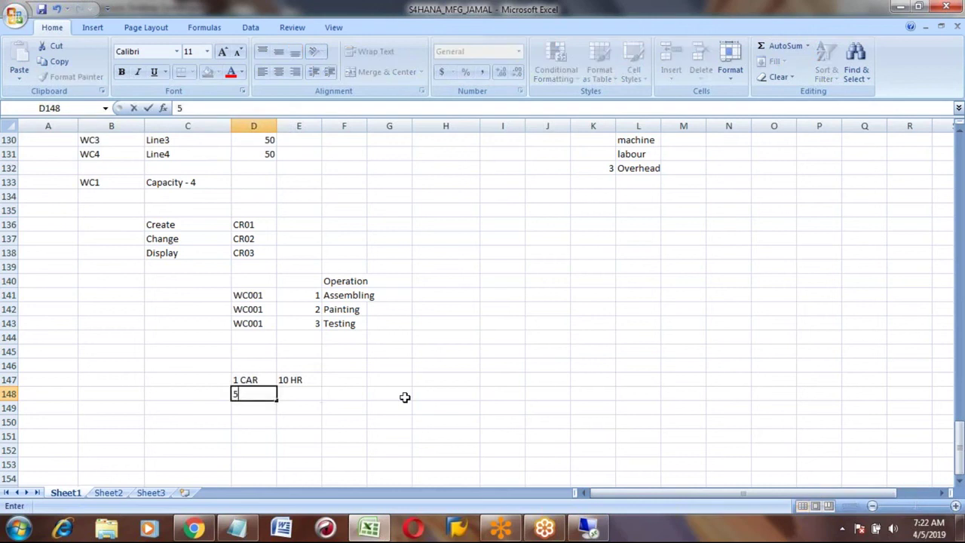
type(" c")
key("BackSpace")
type("CAR")
key("Tab")
type("?")
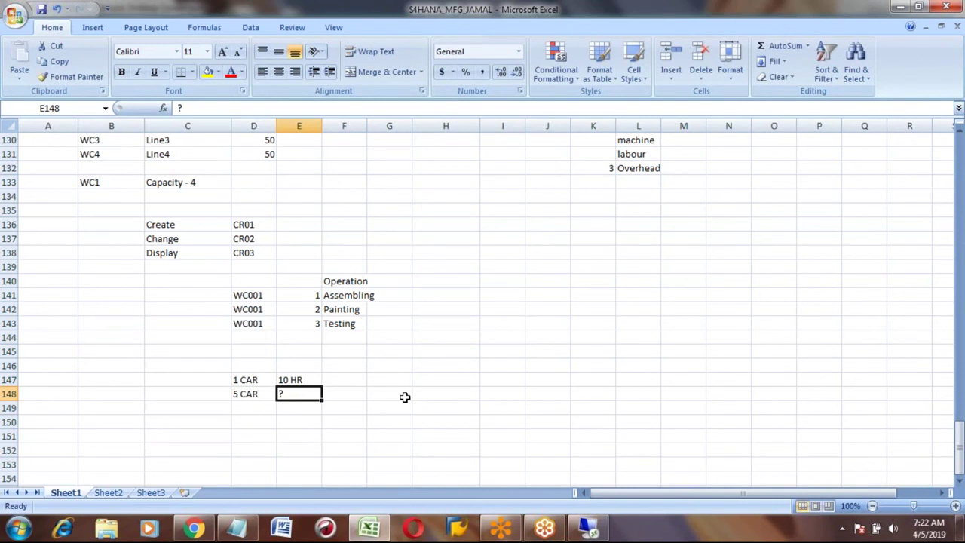
type("50 HR")
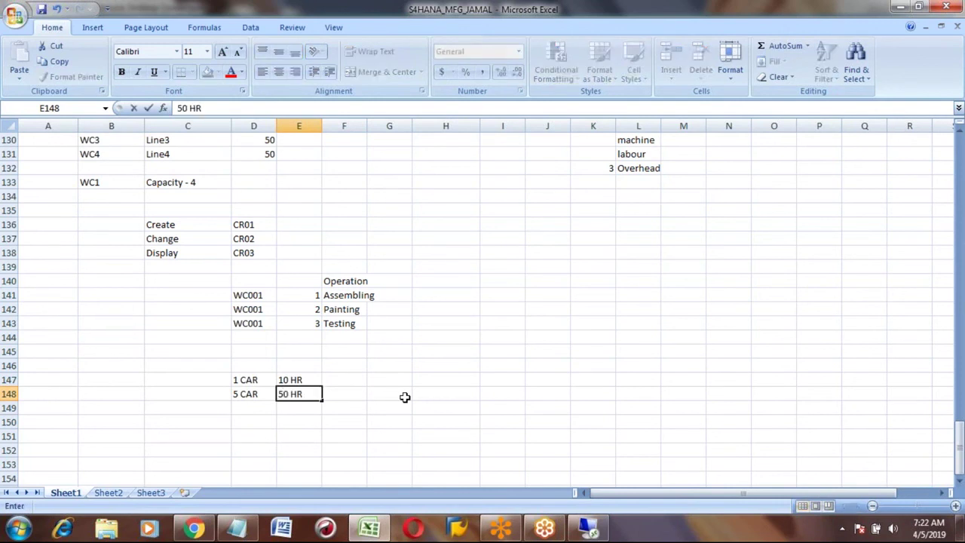
key("Return")
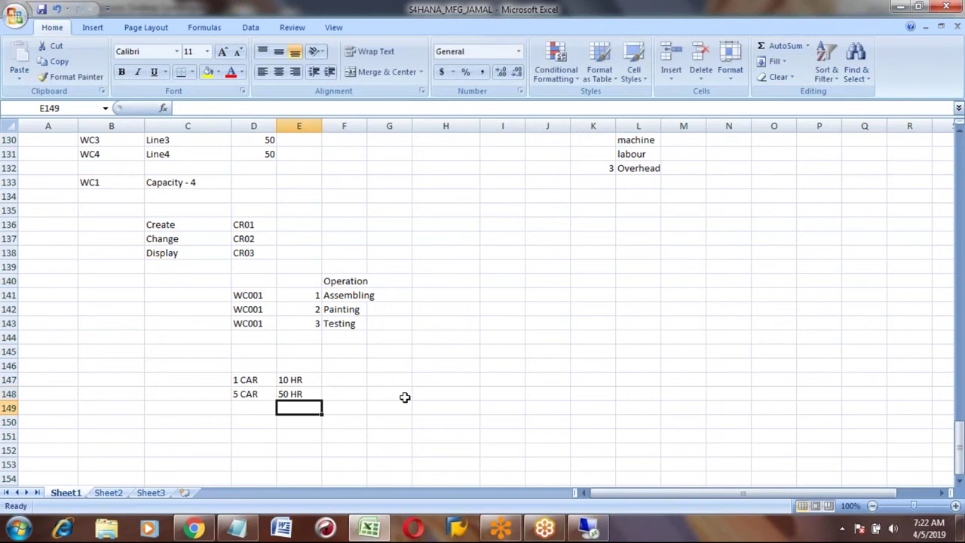
Write the calculation =5*10/1 as text in cell F148.
key("Right")
key("Up")
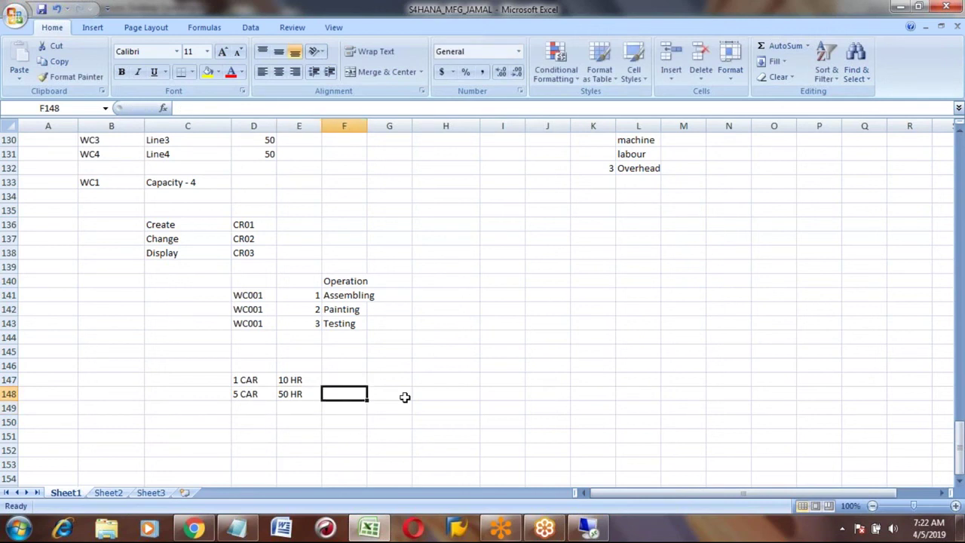
type("5")
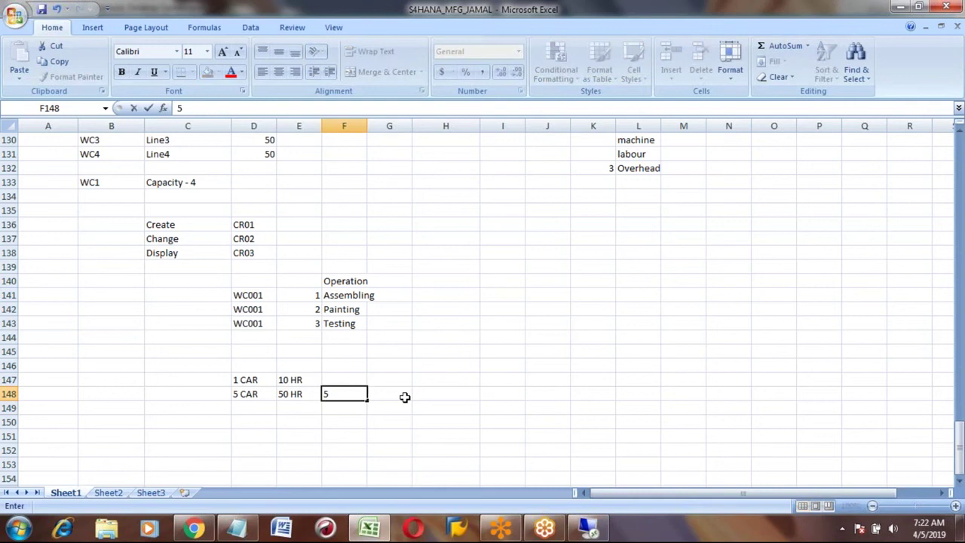
key("BackSpace")
type("=")
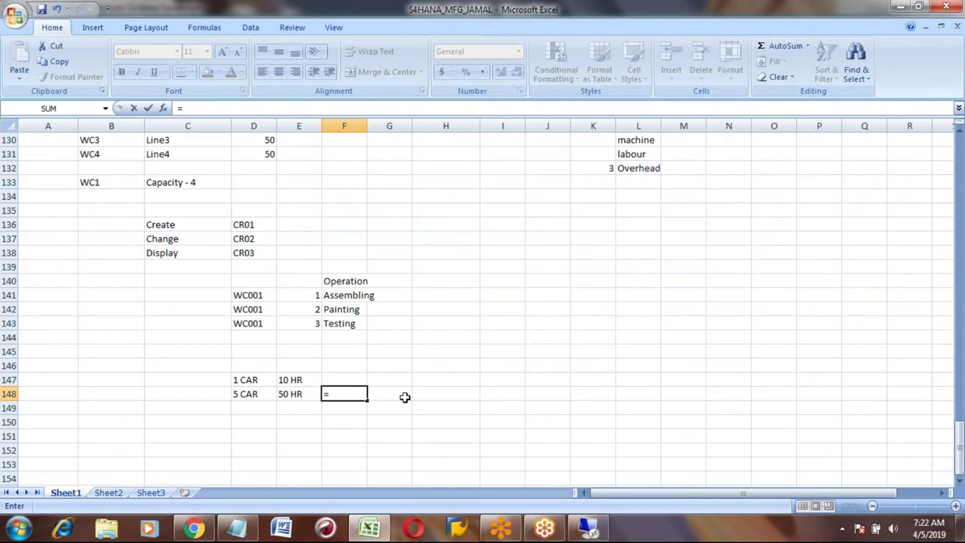
type("5*10/1")
key("Return")
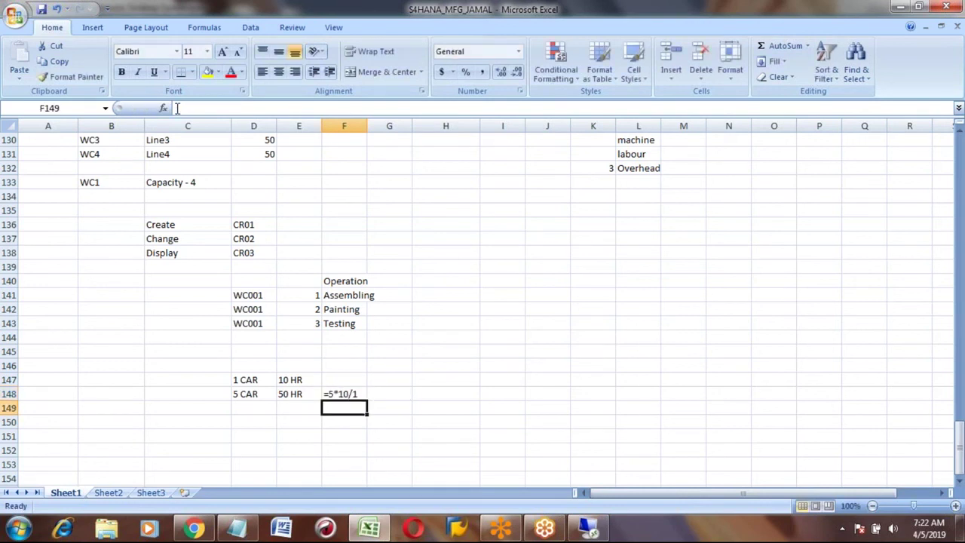
key("Up")
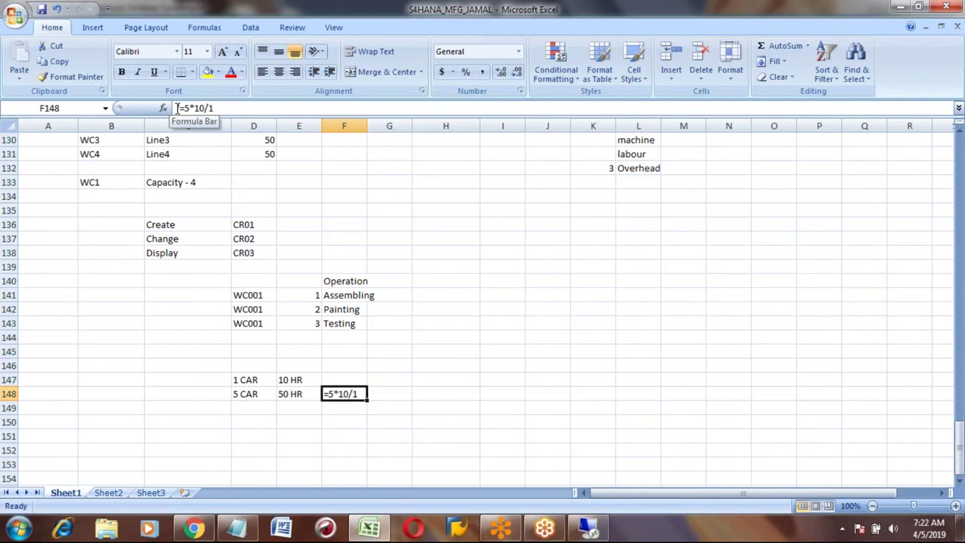
Switch back to SAP and choose SAP006 (Prod.: Machine rqmts) as the processing formula of capacity category 001.
key("alt+Tab")
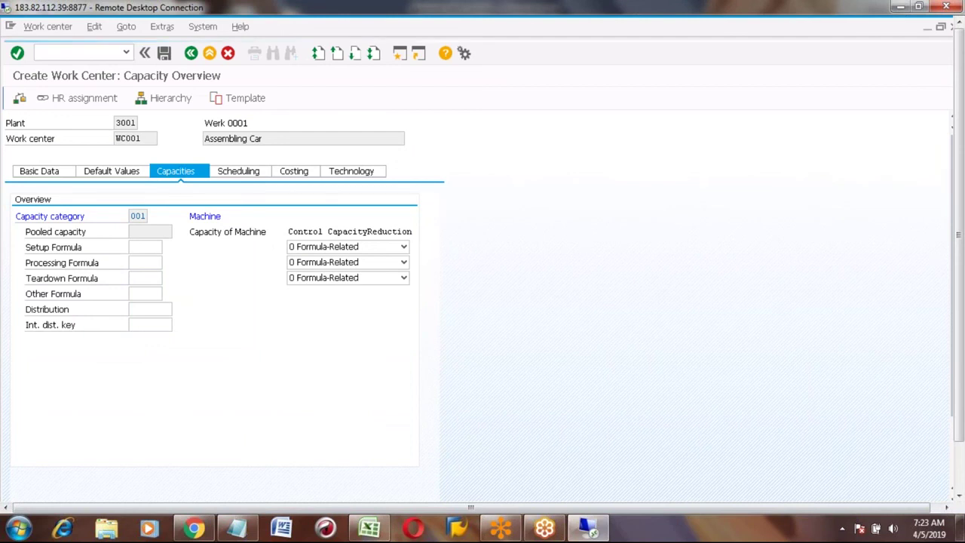
key("F4")
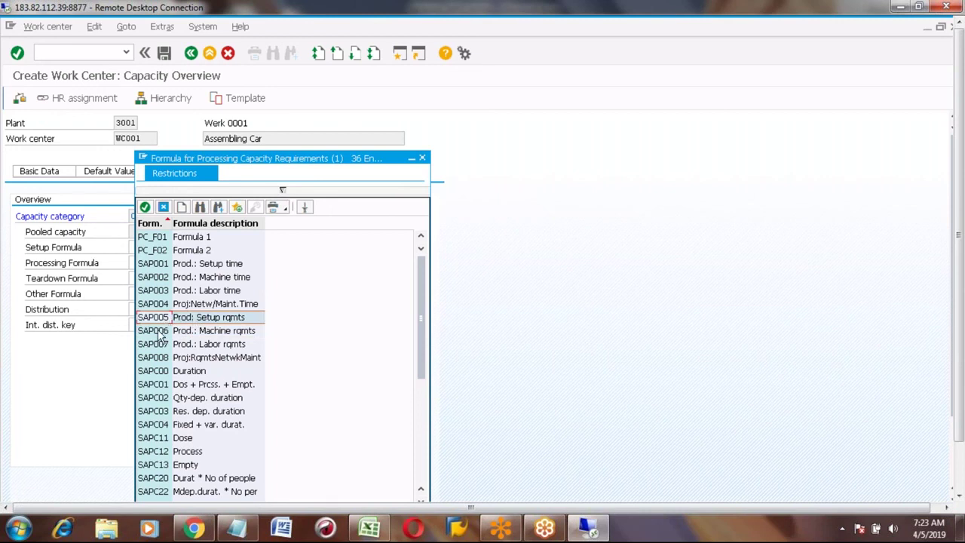
left_click(224, 332)
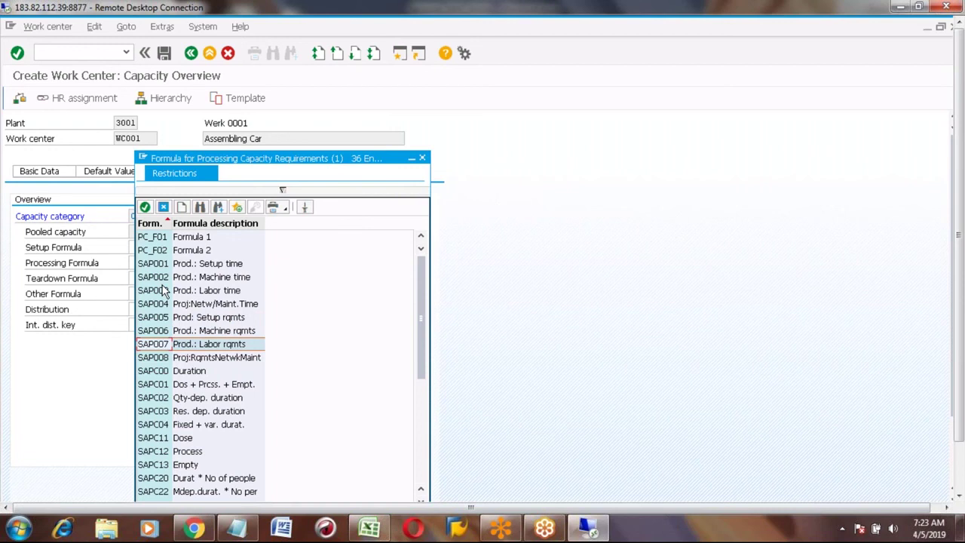
left_click(160, 333)
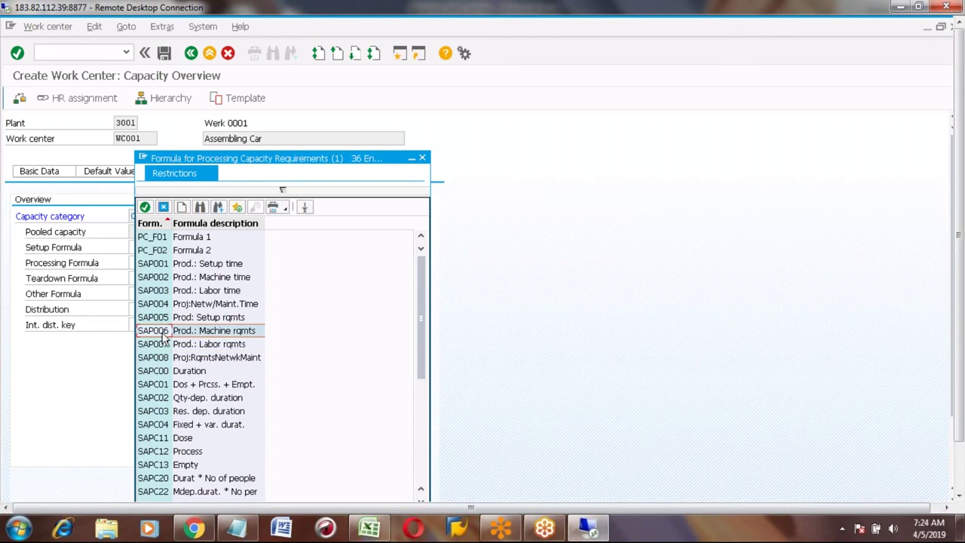
double_click(161, 334)
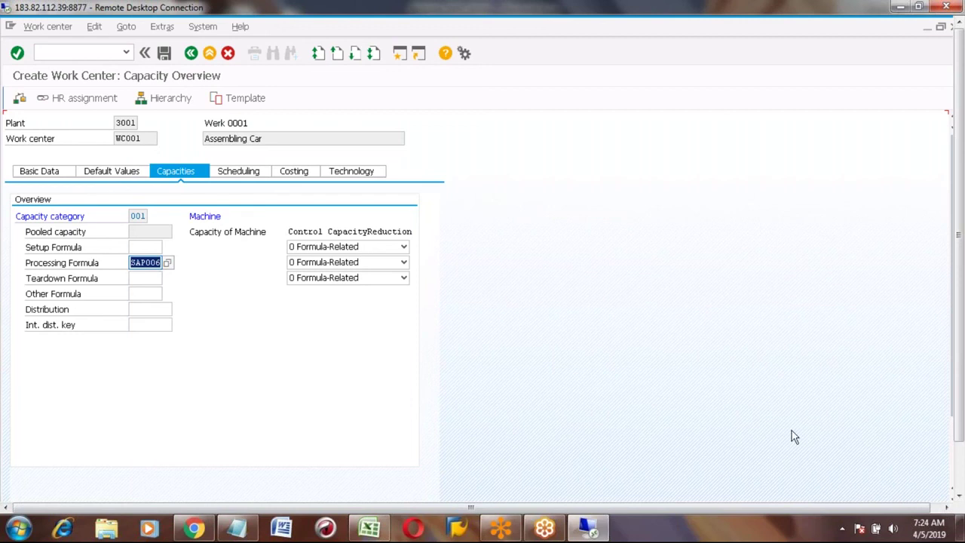
Display the definition of formula SAP006 and compare it with the car-hours calculation in Excel.
left_click(958, 497)
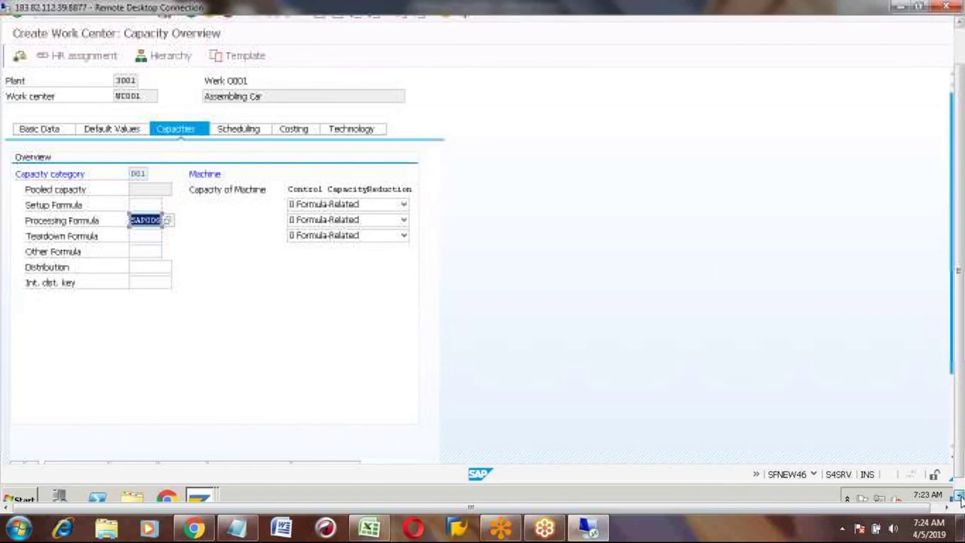
left_click(958, 498)
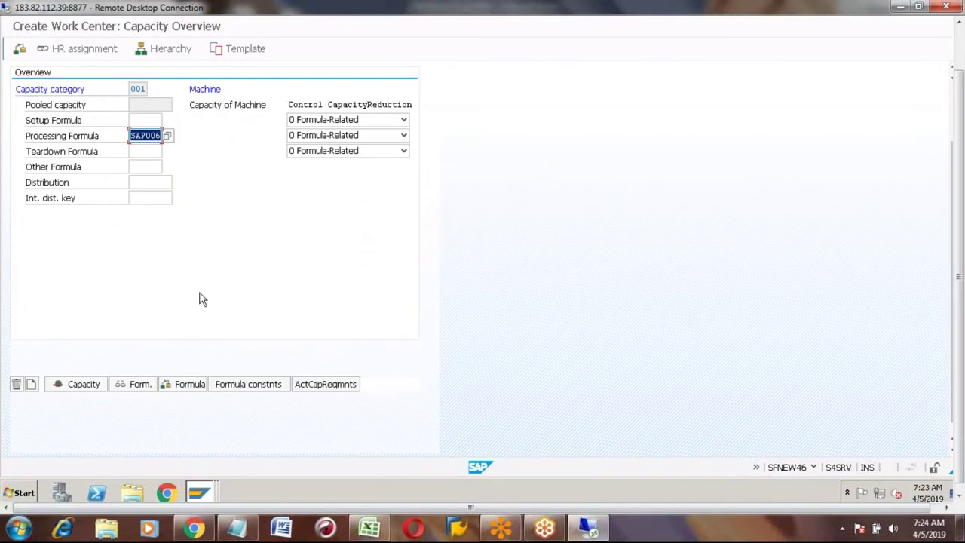
left_click(138, 386)
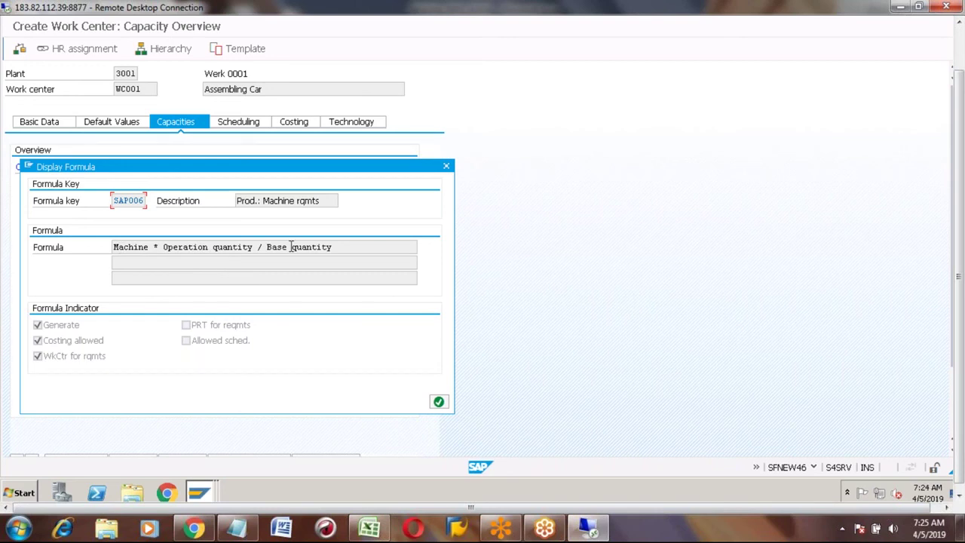
left_click(369, 531)
key("alt+Tab")
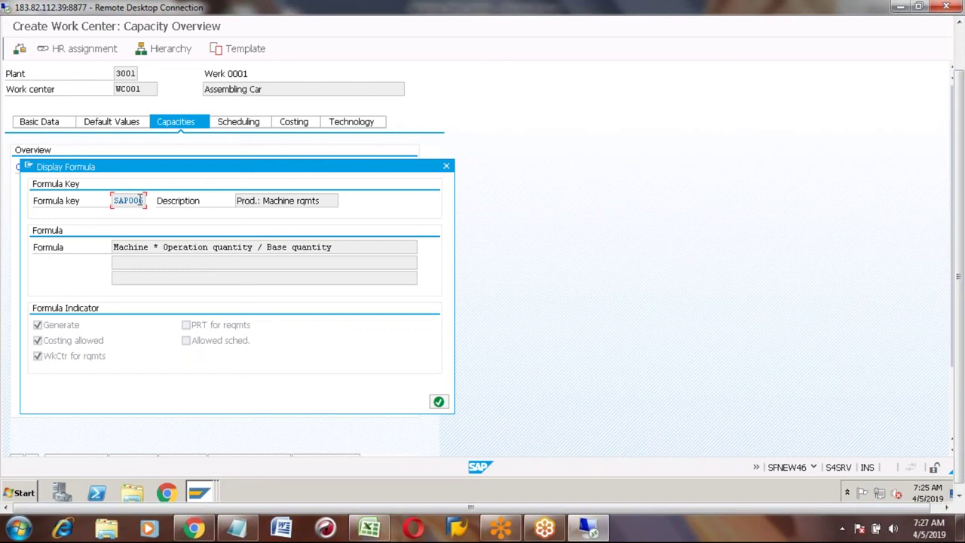
Close the SAP006 formula display after checking its indicators, and review the formula assignments of capacity category 001.
left_click(188, 342)
left_click(440, 404)
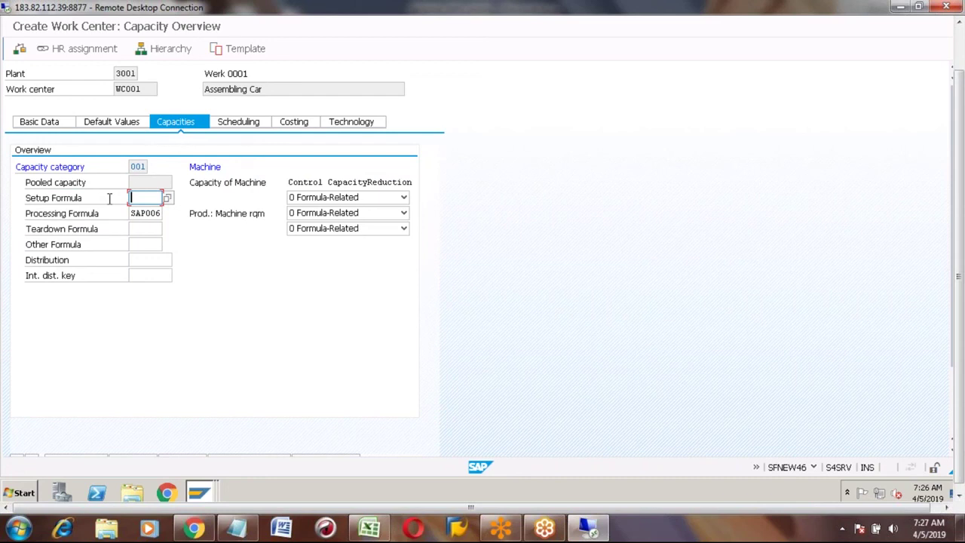
left_click(147, 213)
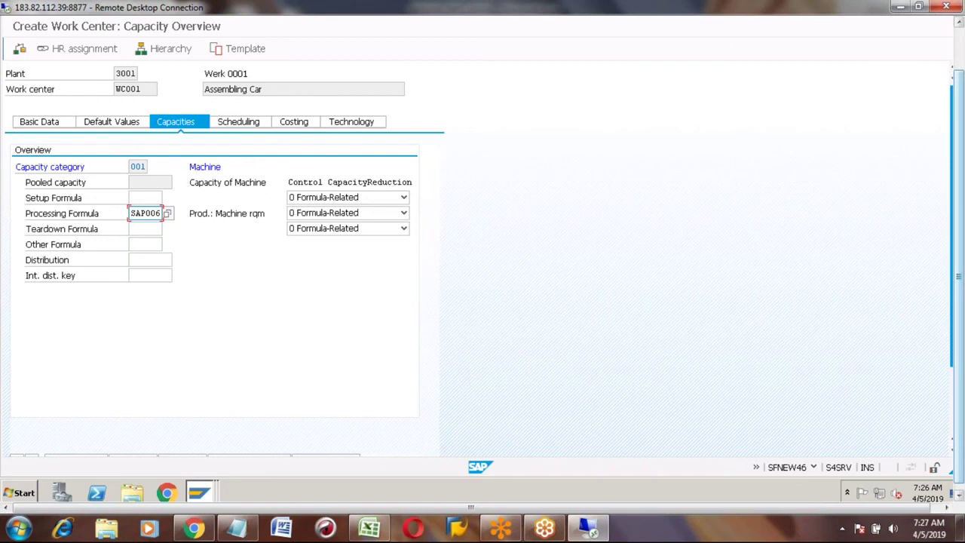
scroll(186, 381, "down", 3)
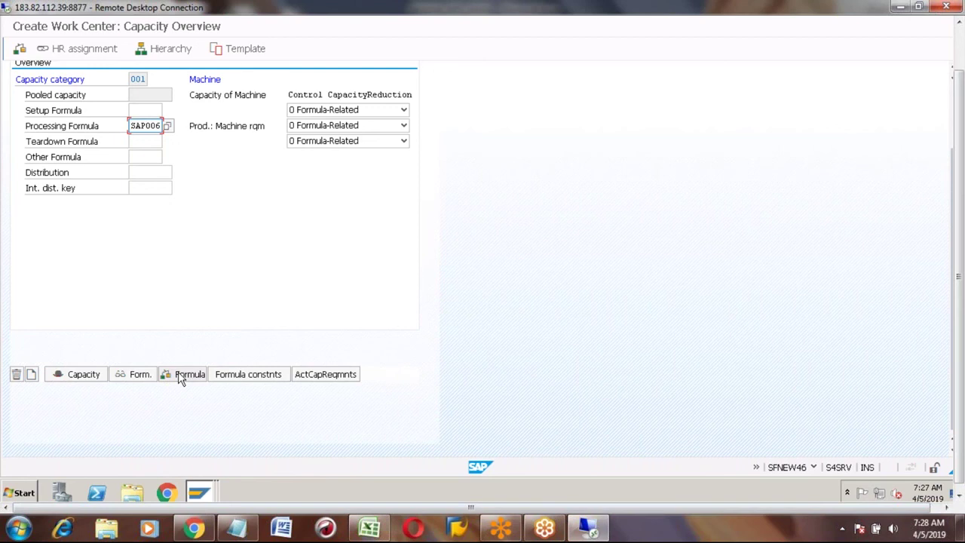
left_click(960, 48)
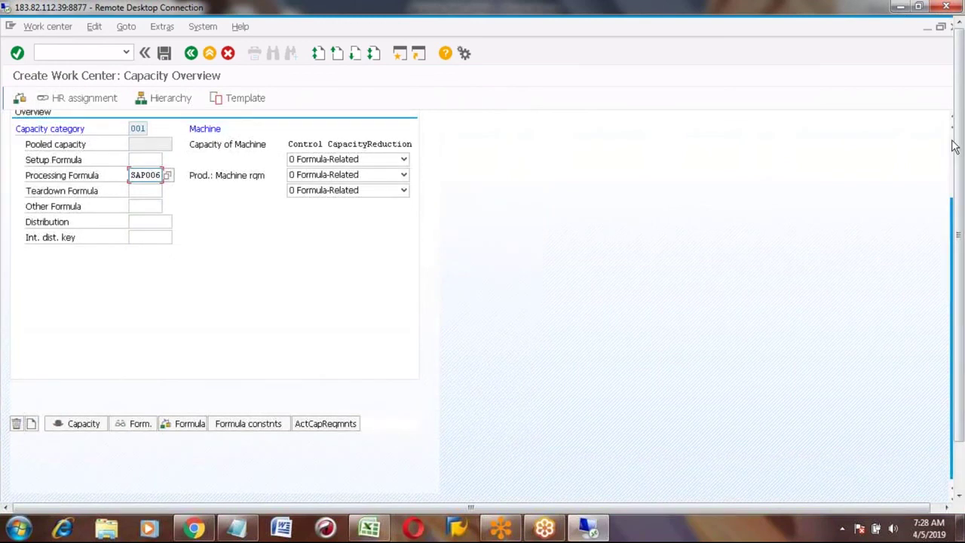
scroll(256, 402, "up", 2)
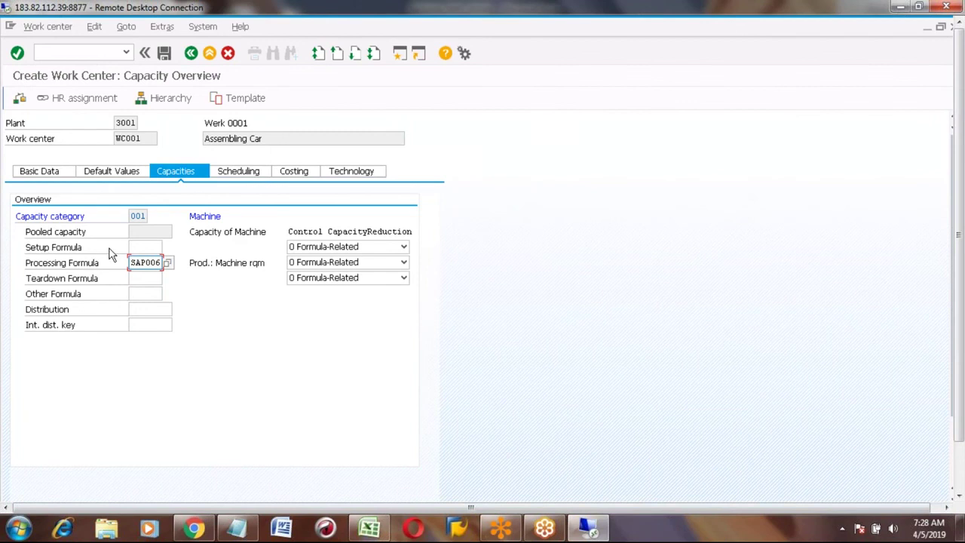
Examine the capacity reduction control options for the setup formula, with 0 Formula-Related as the choice.
left_click(139, 245)
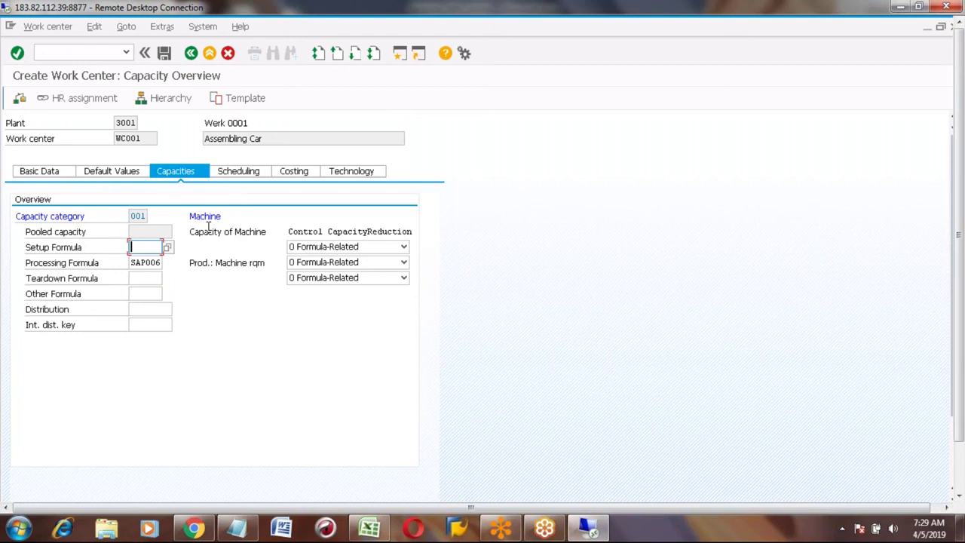
left_click(404, 249)
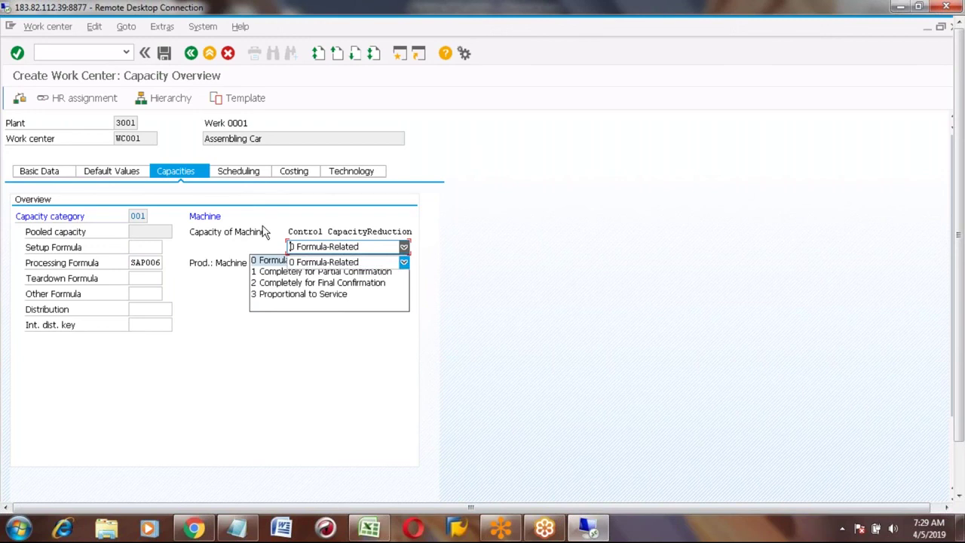
left_click(324, 260)
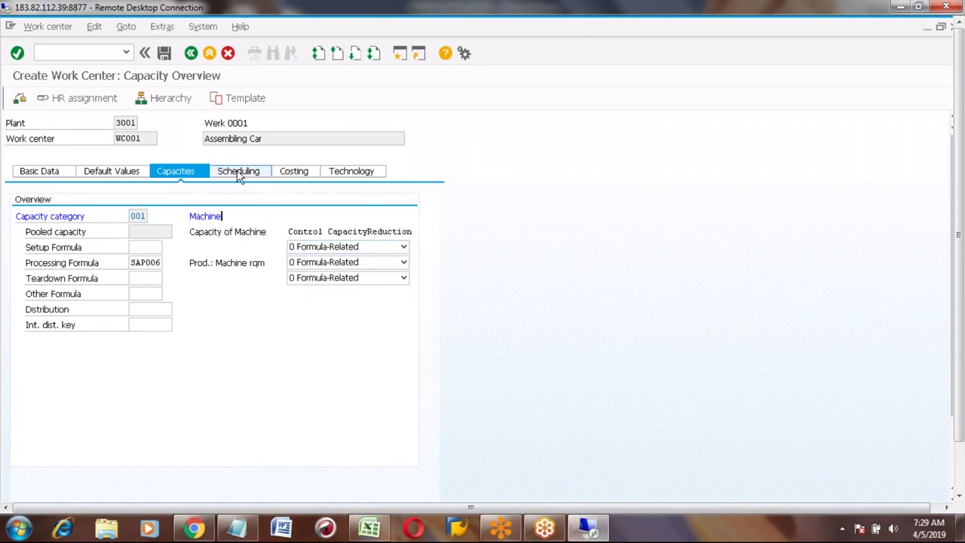
Set capacity category 001 as the scheduling basis of the work center.
left_click(239, 172)
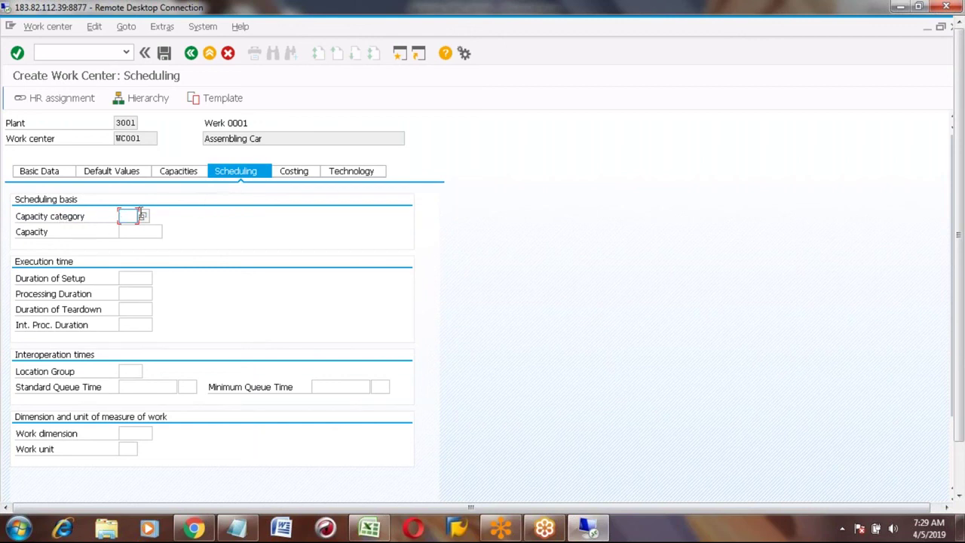
left_click(144, 219)
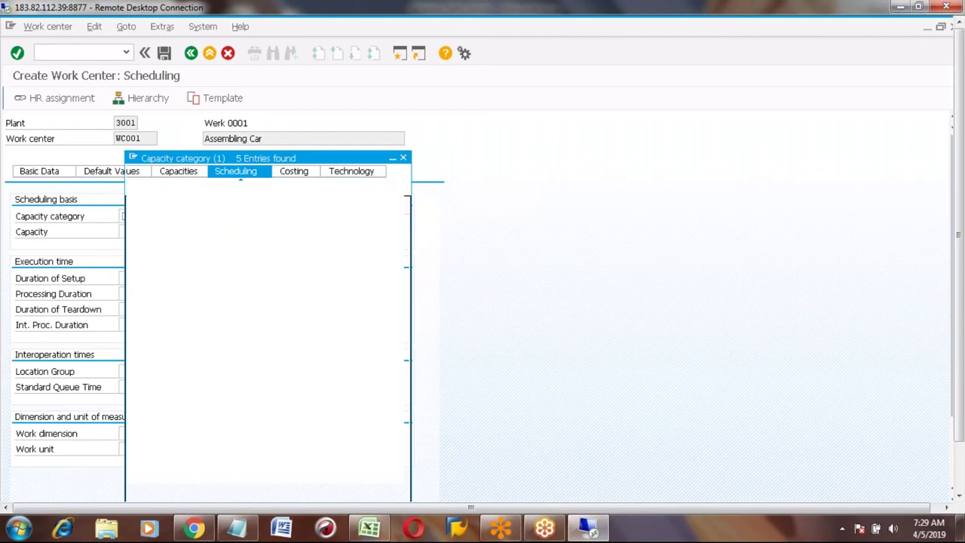
left_click(136, 293)
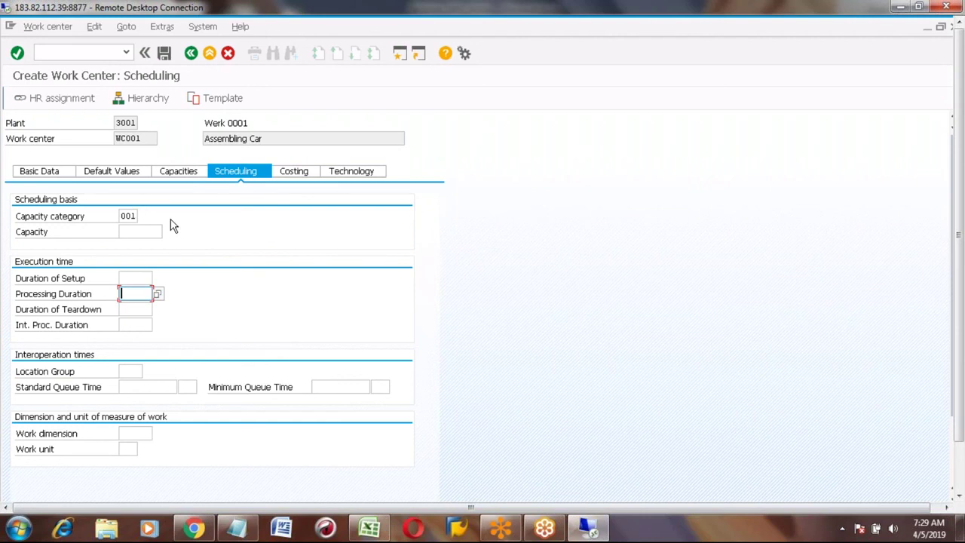
key("Return")
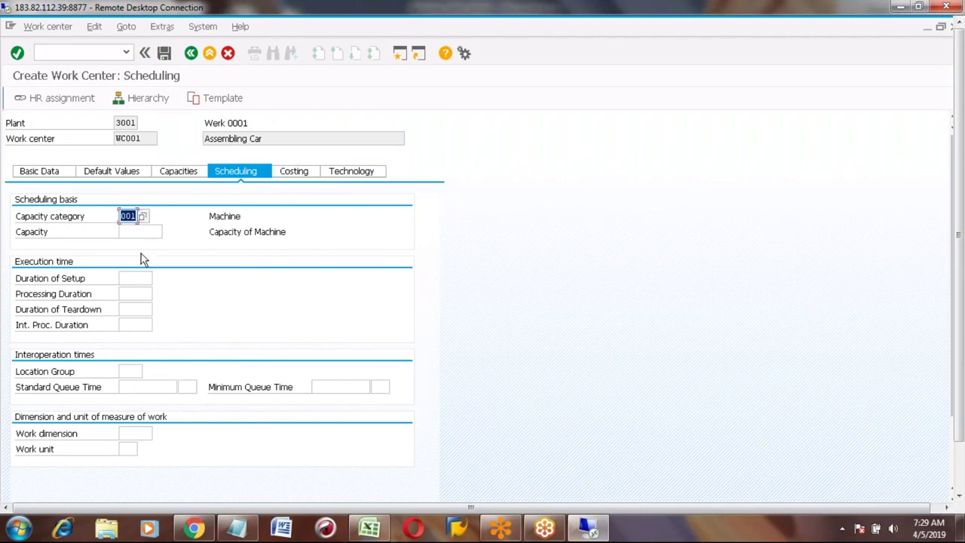
Choose SAP002 (Prod.: Machine time) as the processing duration formula in the execution time data.
left_click(134, 294)
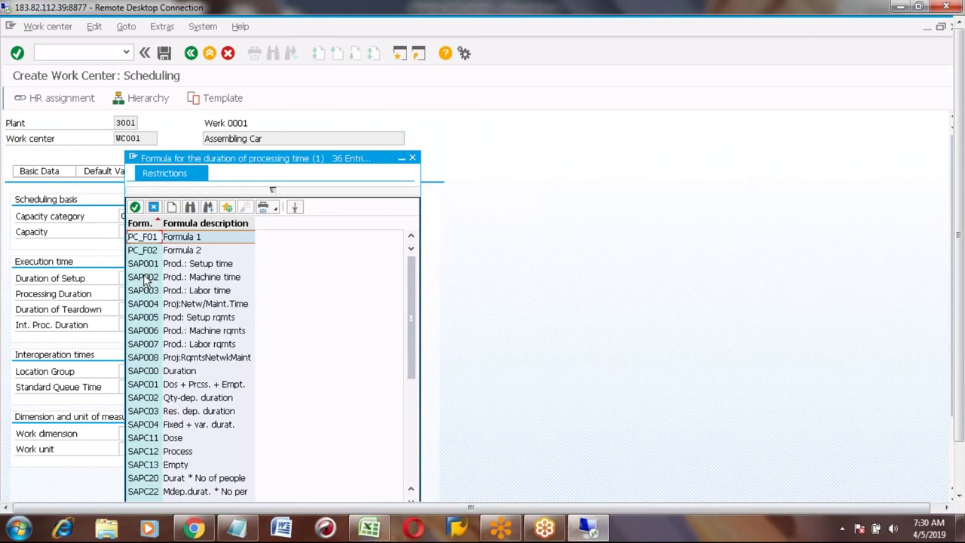
left_click(146, 279)
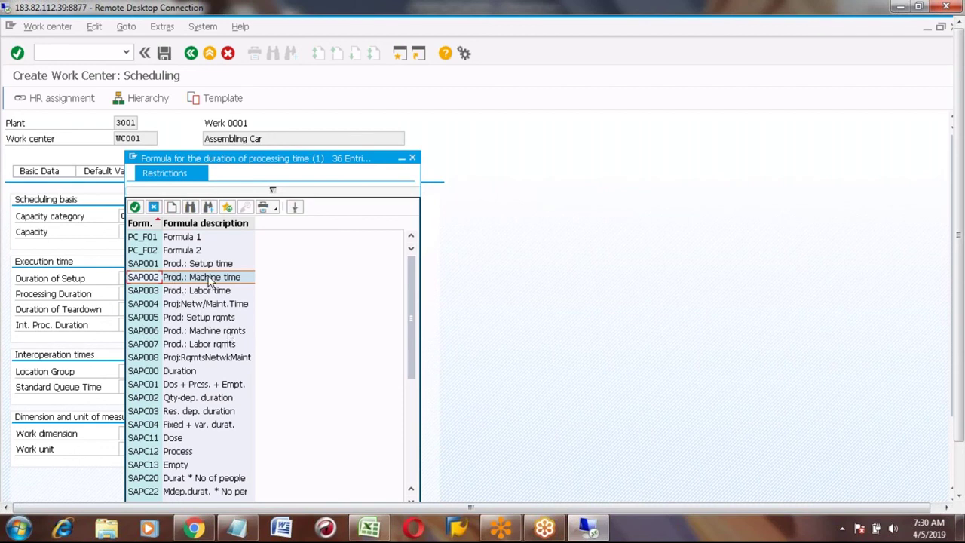
double_click(152, 277)
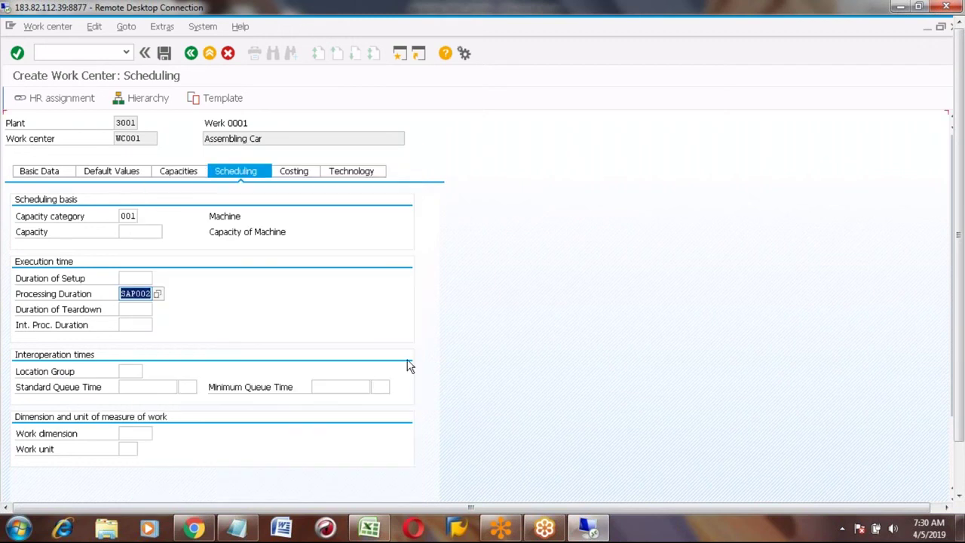
Display the definition of formula SAP002 and save work center WC001.
left_click(960, 478)
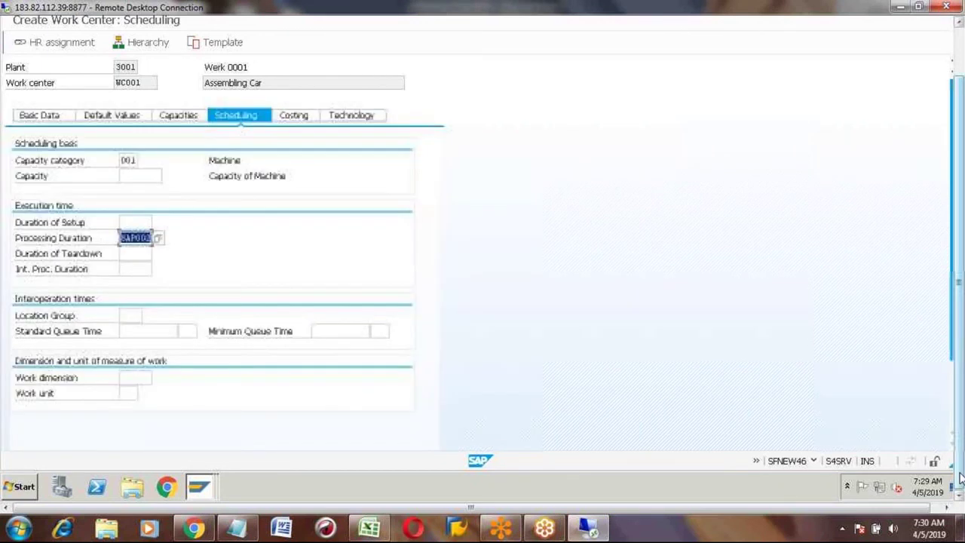
left_click(954, 448)
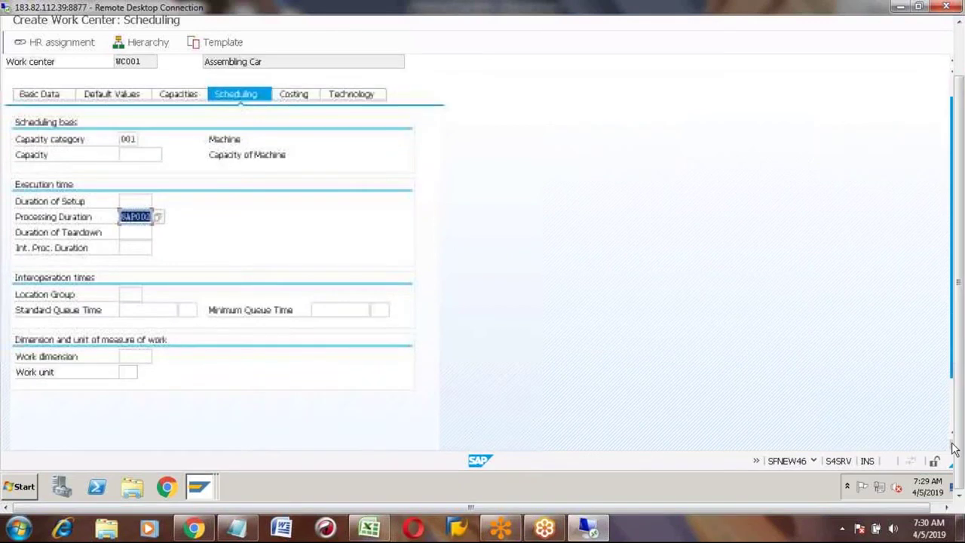
key("F2")
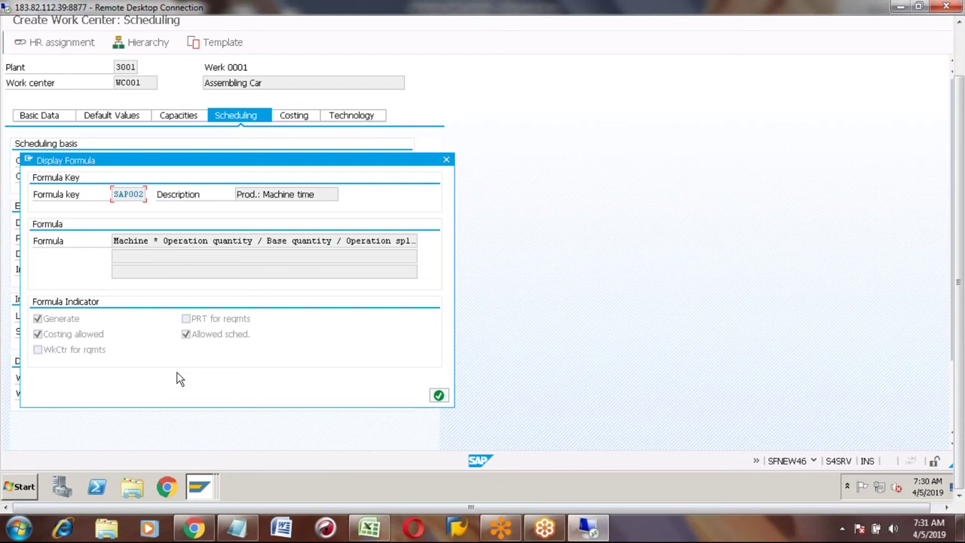
left_click(439, 396)
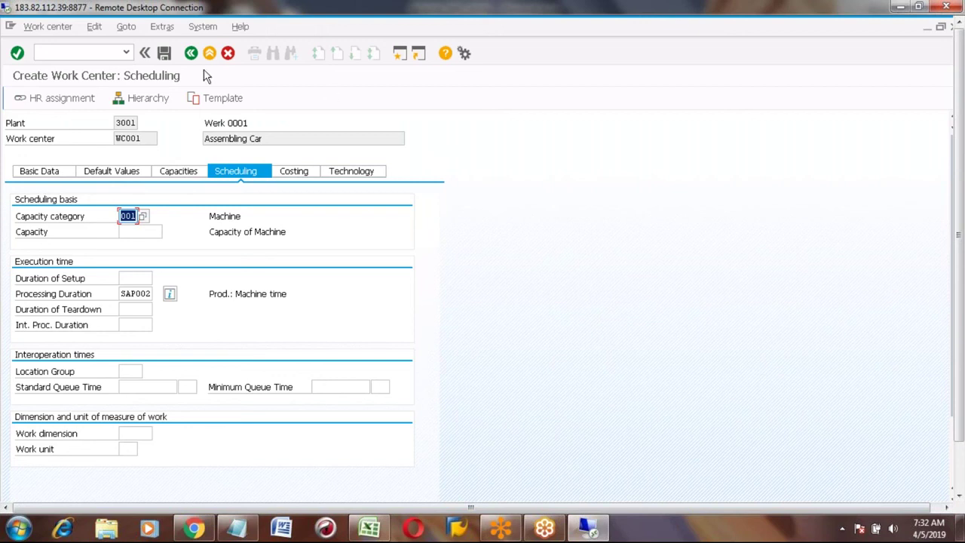
left_click(165, 55)
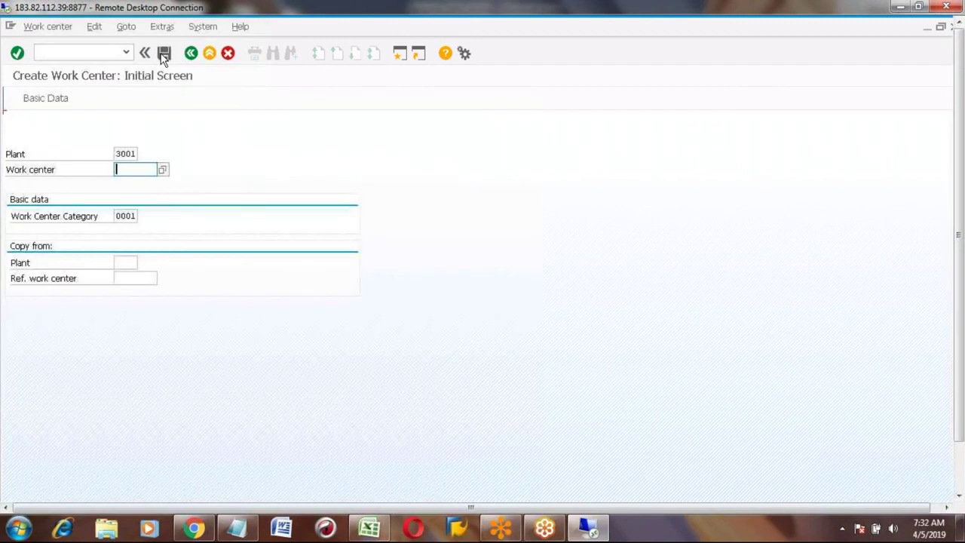